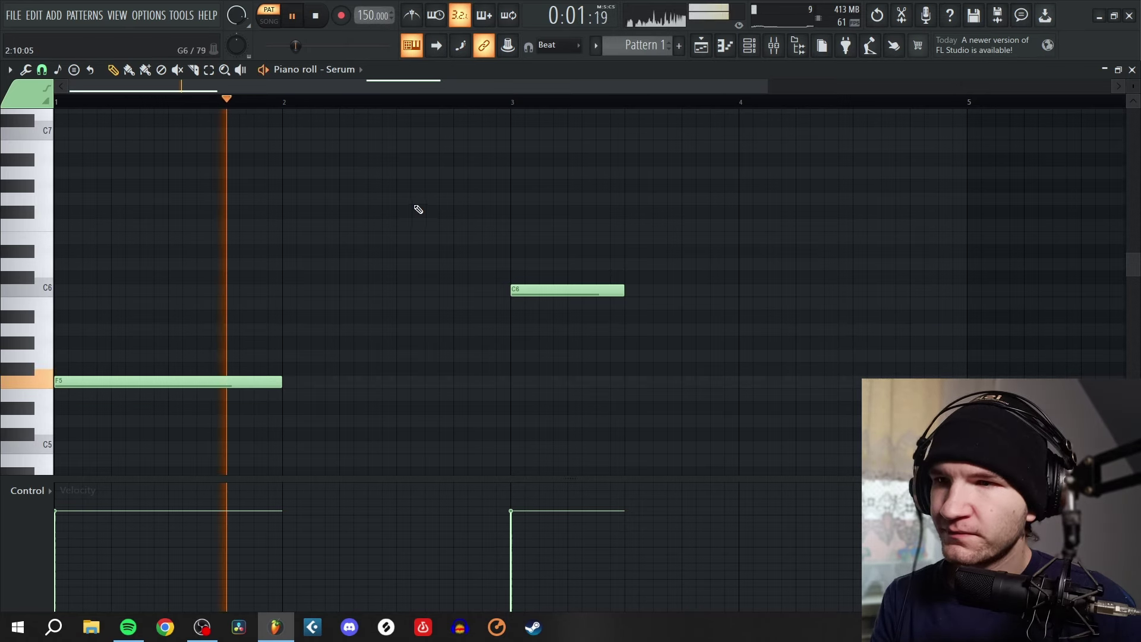
# Lengthen the F5 note and the C6 note at bar 3 to one and a half bars each, checking by playback
pyautogui.moveTo(283, 380); pyautogui.dragTo(512, 381)
pyautogui.press('space')
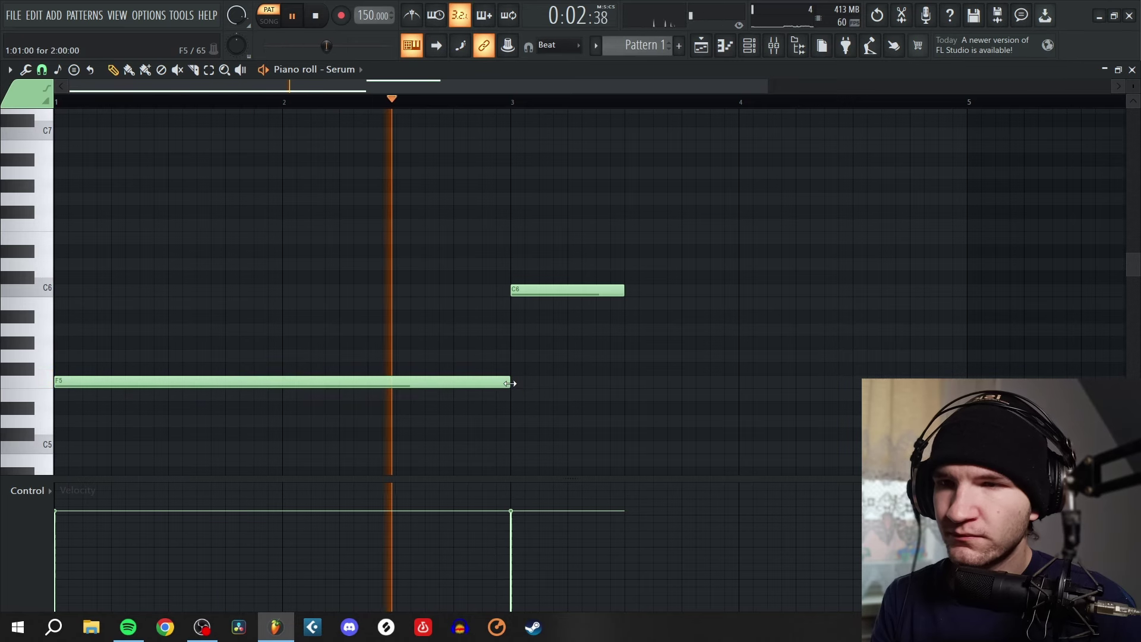
pyautogui.moveTo(386, 384); pyautogui.dragTo(340, 384)
pyautogui.press('space')
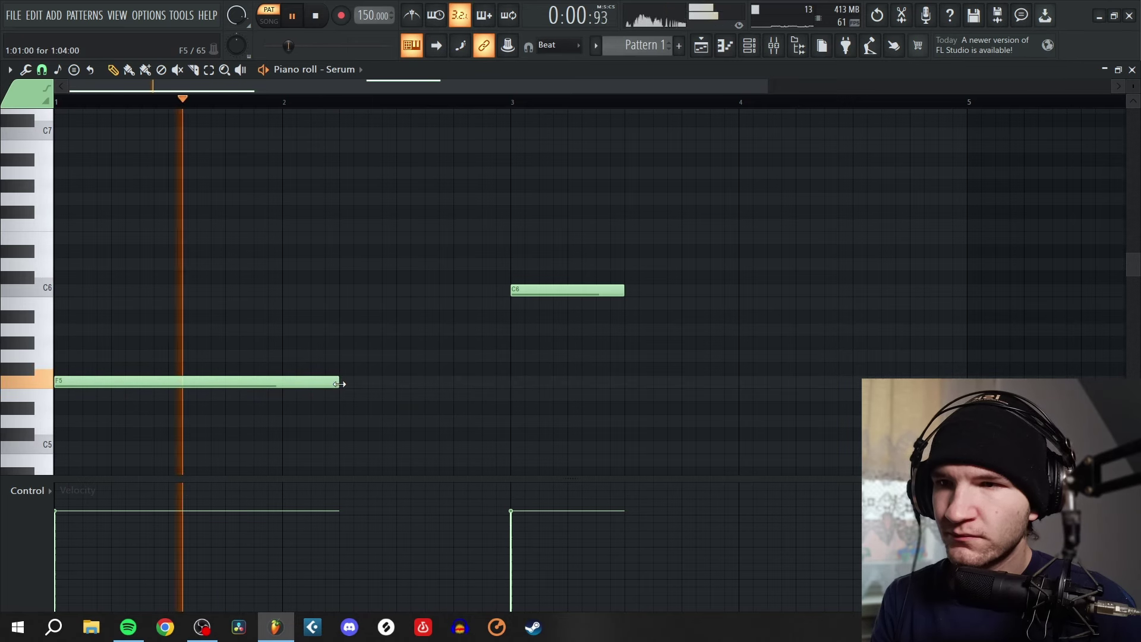
pyautogui.press('space')
pyautogui.click(355, 383)
pyautogui.rightClick(373, 387)
pyautogui.moveTo(337, 383); pyautogui.dragTo(396, 384)
pyautogui.press('space')
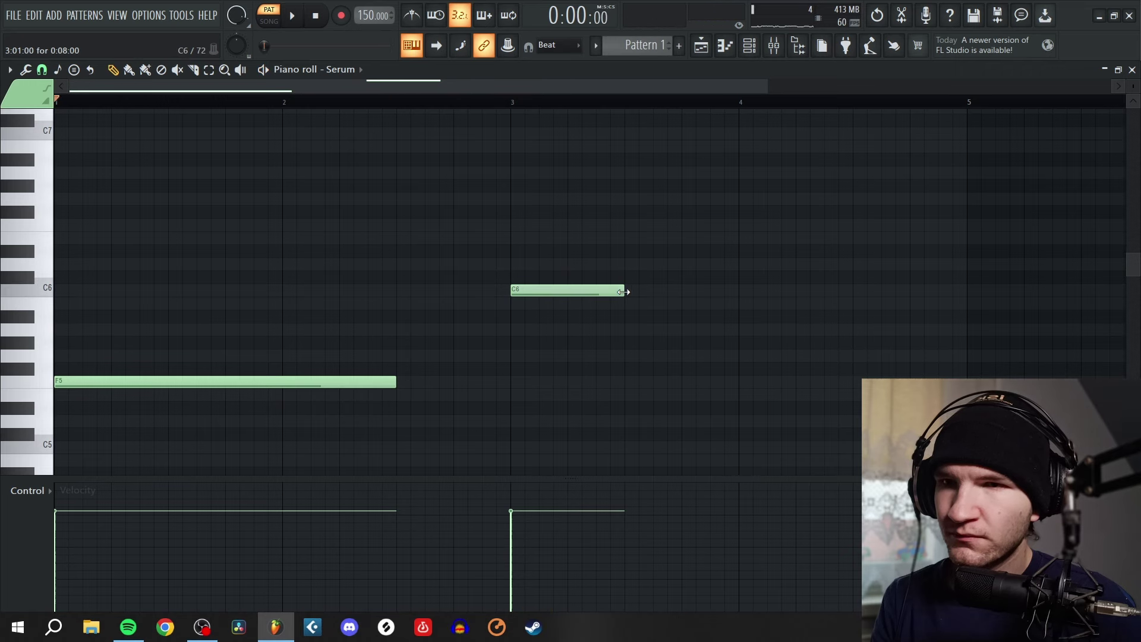
pyautogui.moveTo(623, 292); pyautogui.dragTo(851, 291)
pyautogui.press('space')
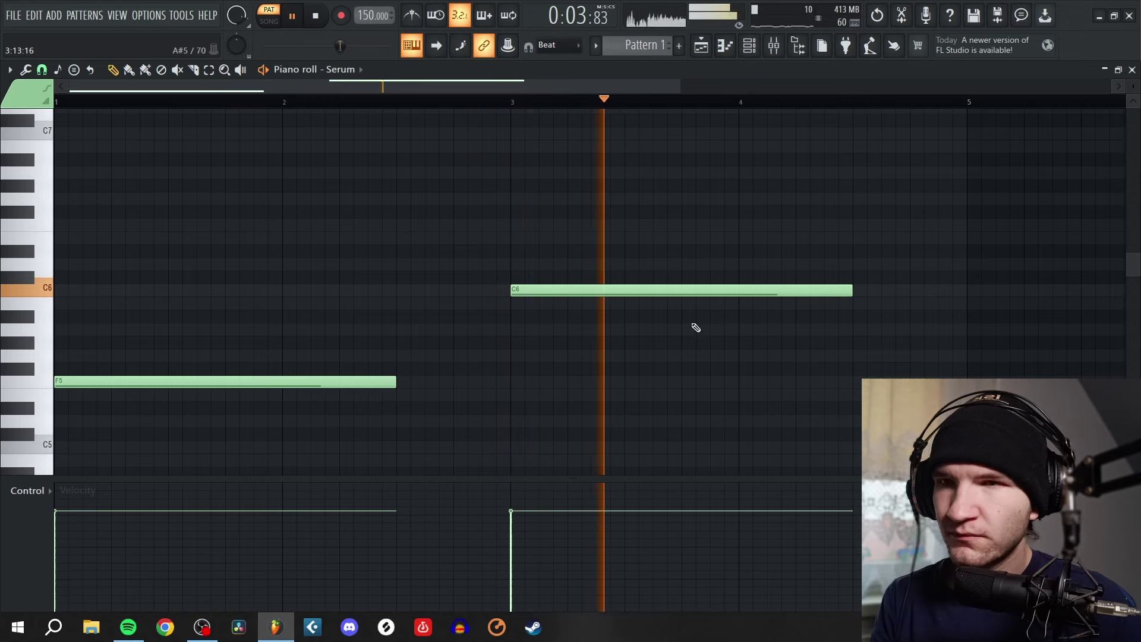
# Load ValhallaVintageVerb into slot 6 of mixer Insert 10 with its mix at 12.5 %
pyautogui.click(775, 54)
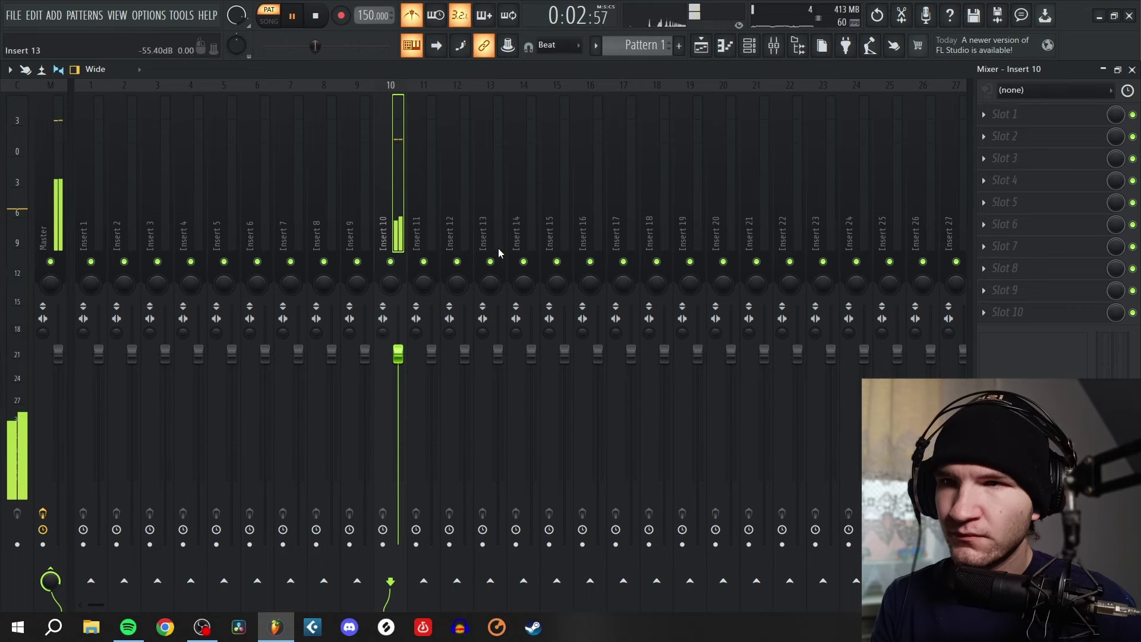
pyautogui.press('space')
pyautogui.press('space')
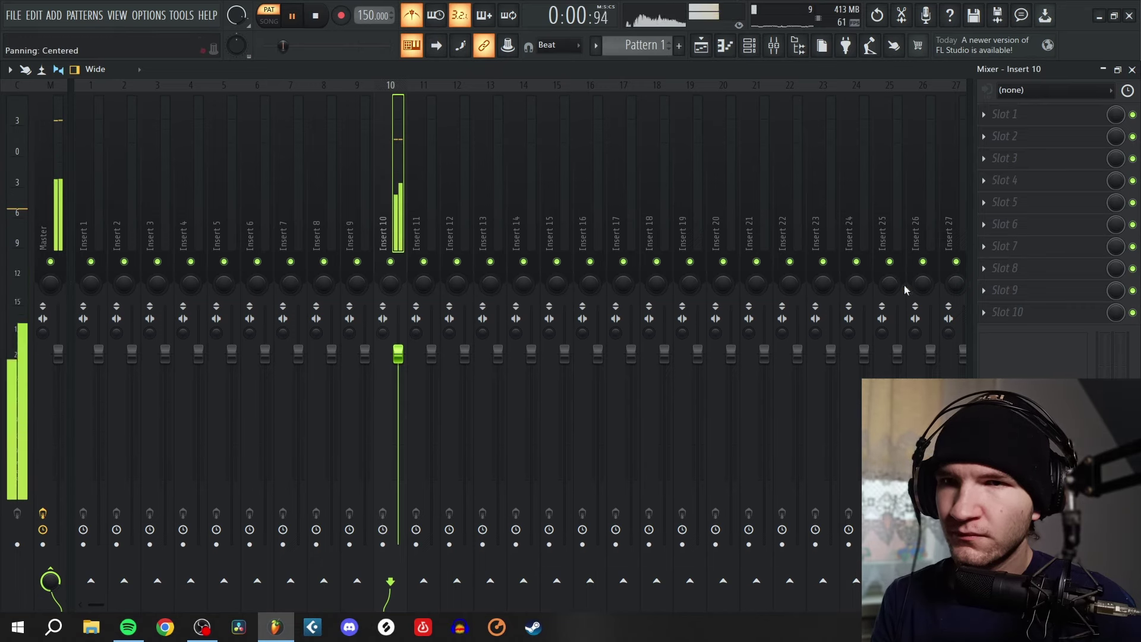
pyautogui.click(1010, 233)
pyautogui.click(701, 23)
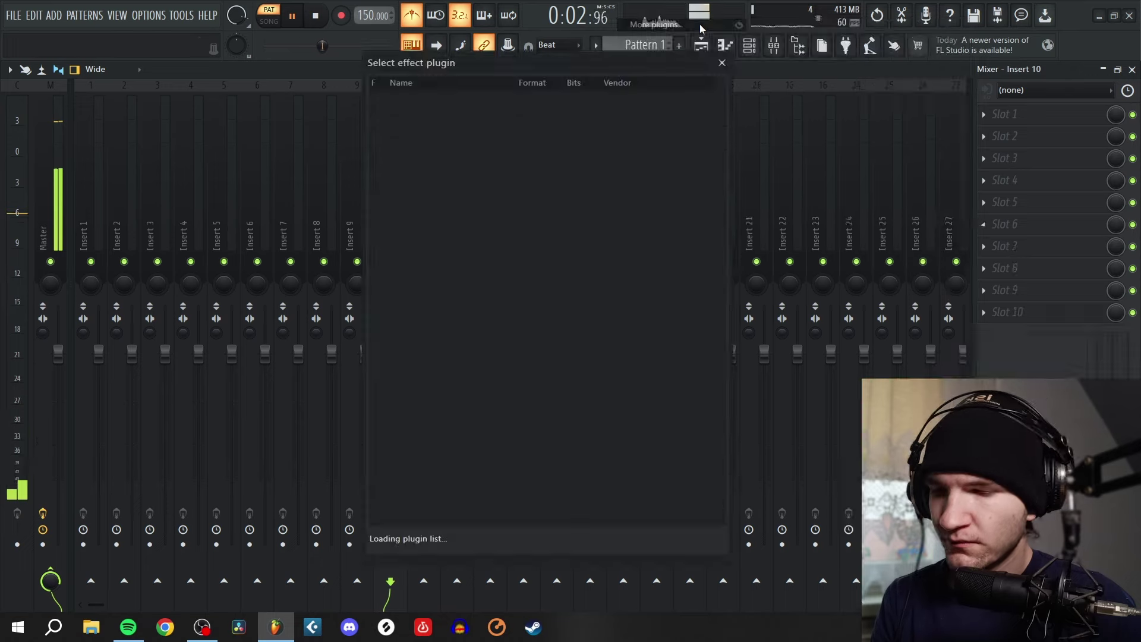
pyautogui.write('ver')
pyautogui.doubleClick(473, 248)
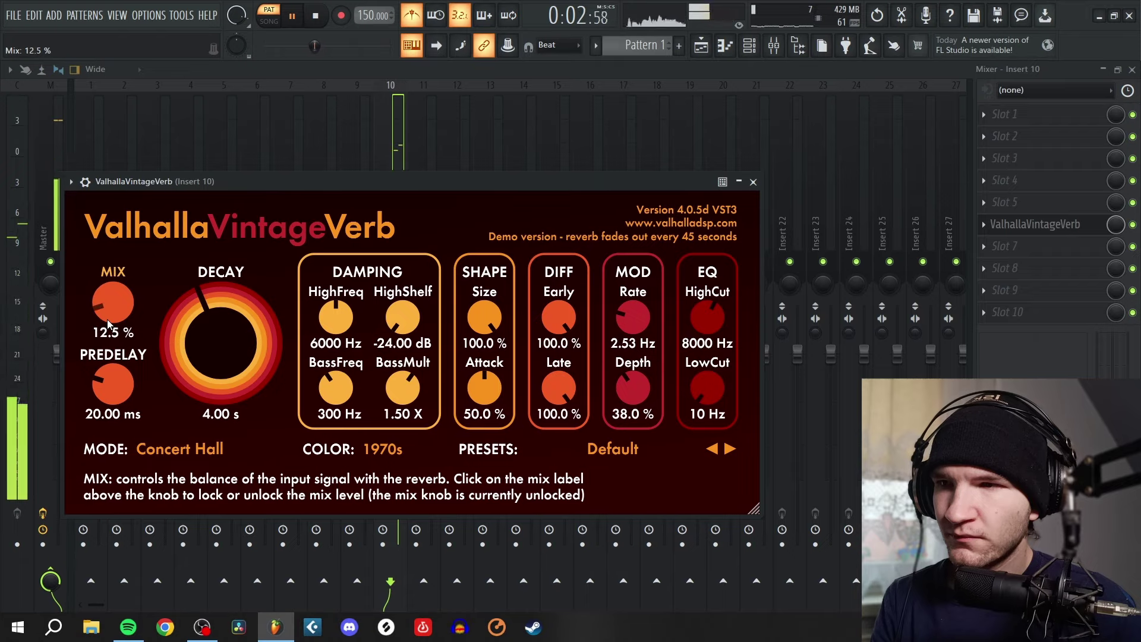
pyautogui.click(753, 182)
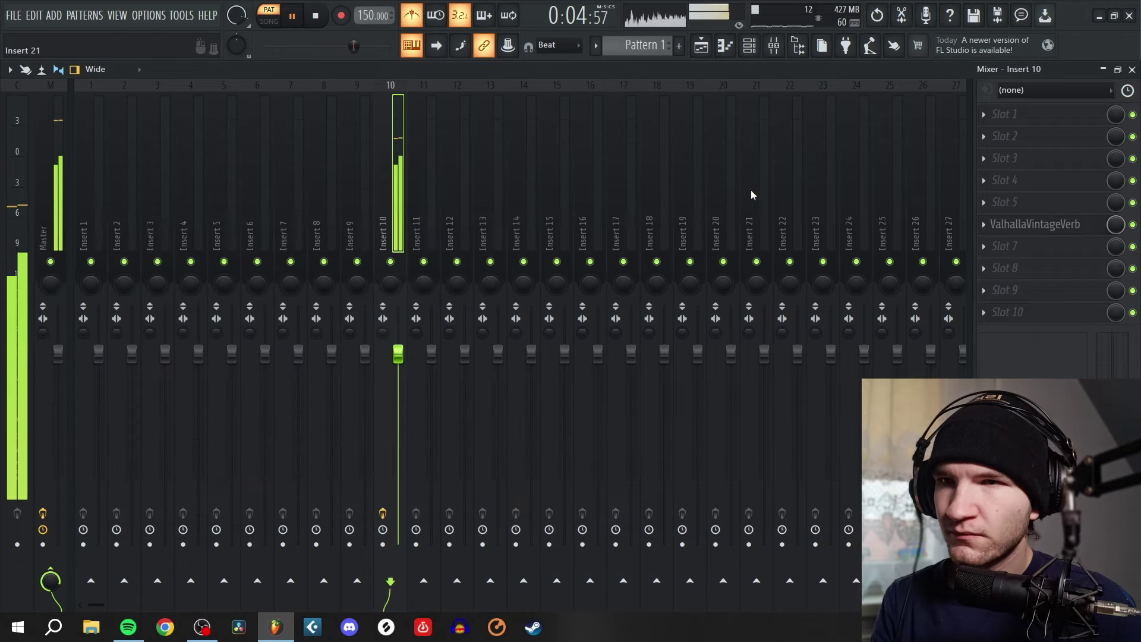
# Add a second Serum channel and place a half-bar F6 note at the start of its piano roll
pyautogui.click(753, 49)
pyautogui.press('space')
pyautogui.click(223, 352)
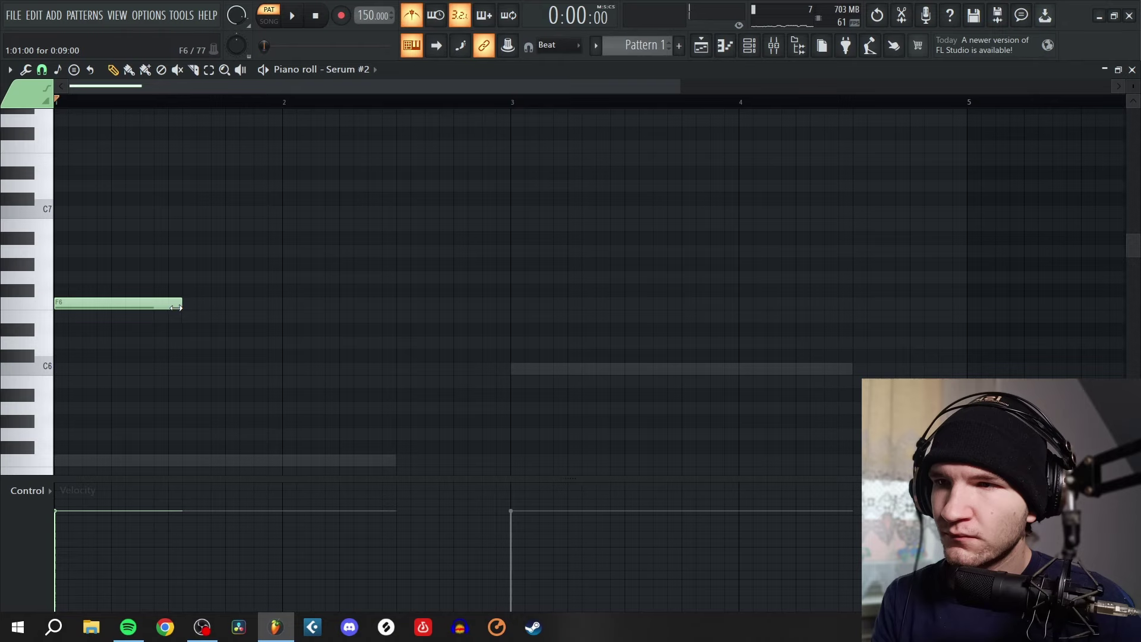
pyautogui.press('space')
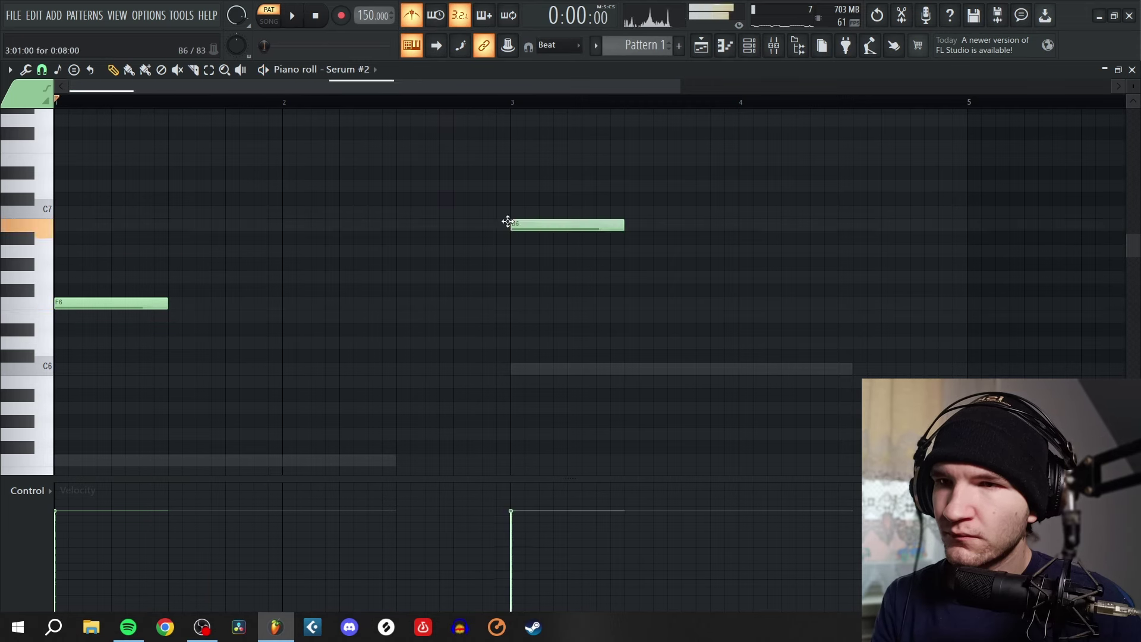
# Place half-bar notes C7 at bar 3 and G#6 at 4:09 in the Serum #2 part, checking by playback
pyautogui.press('space')
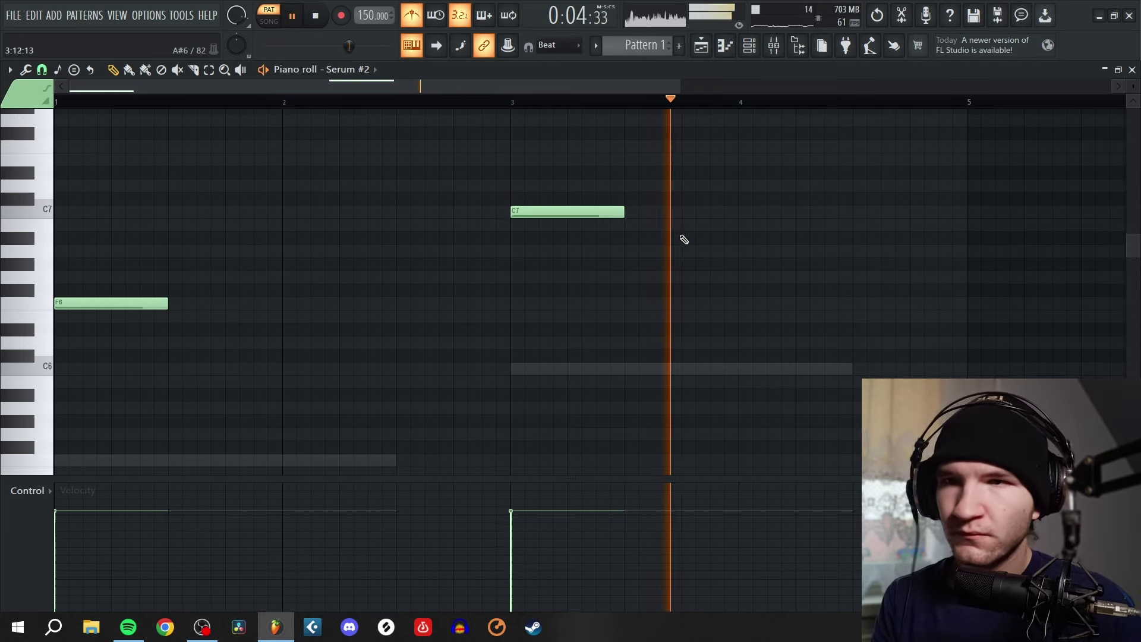
pyautogui.press('space')
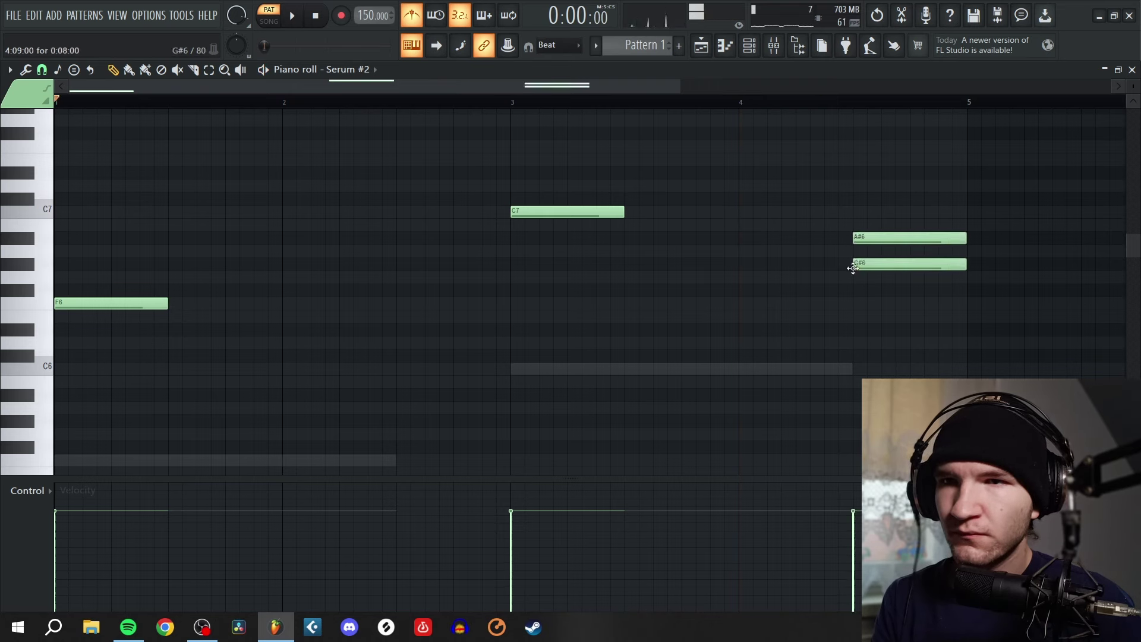
pyautogui.press('space')
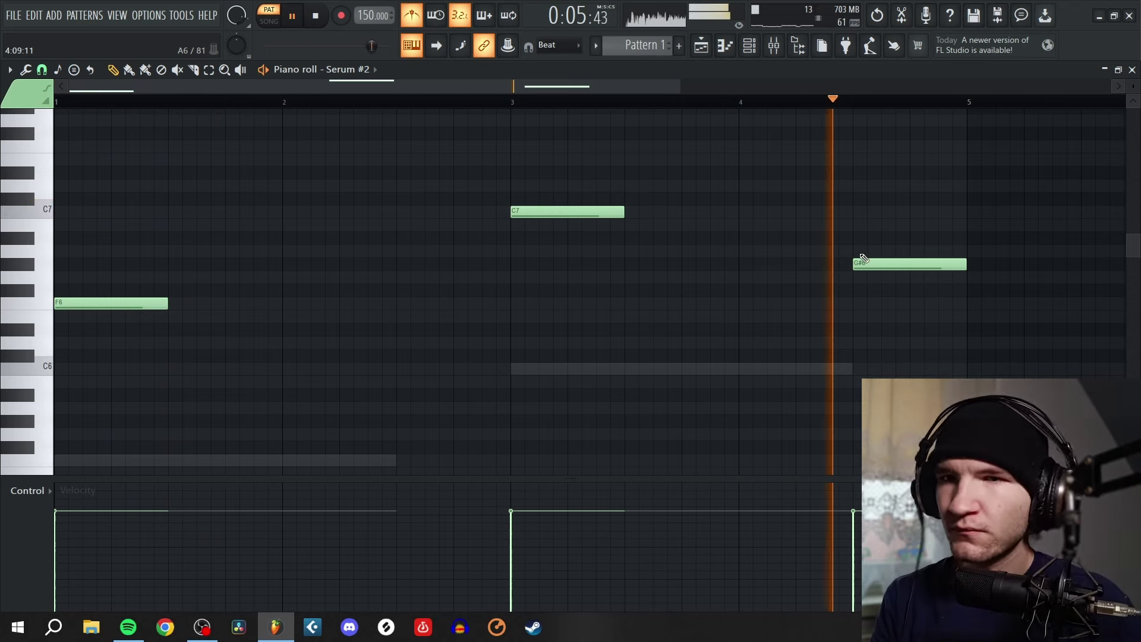
# Add a third Serum instance to the channel rack
pyautogui.click(758, 50)
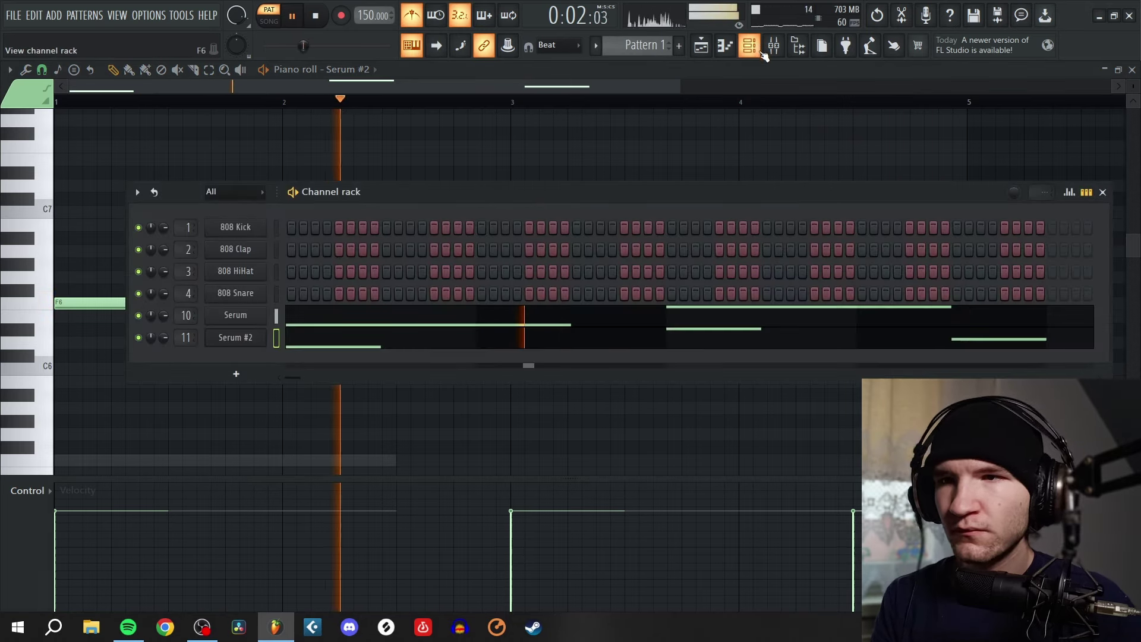
pyautogui.click(239, 375)
pyautogui.click(244, 337)
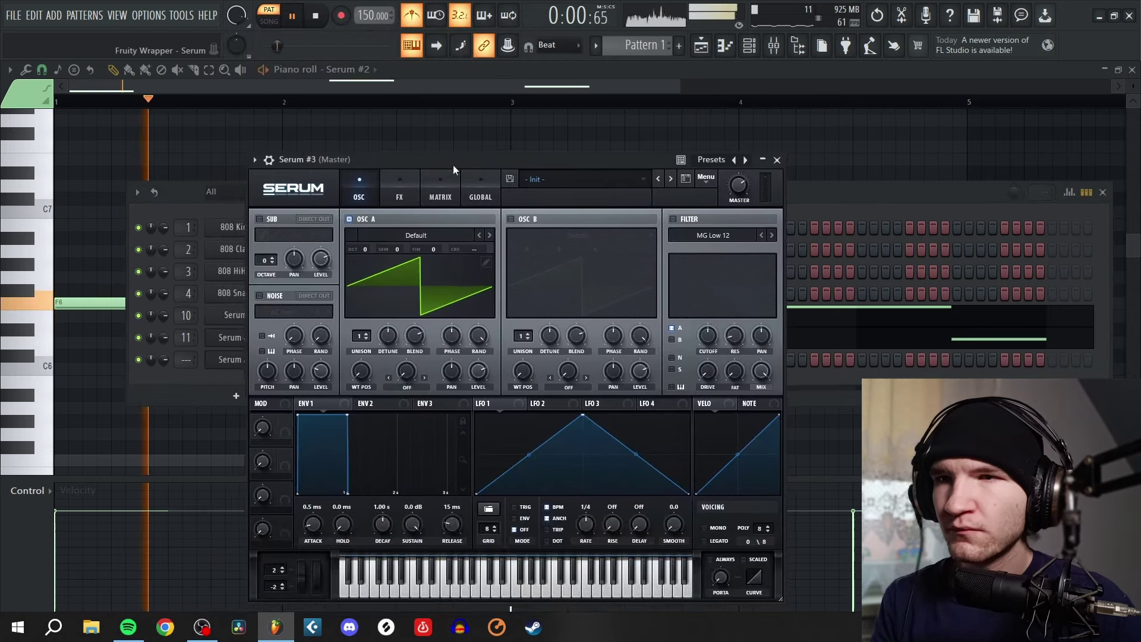
# Audition Serum #3's Seq presets from SQ Shakey [BR] onward, load SQ Tell Sad Story [BR] and close the synth
pyautogui.click(574, 178)
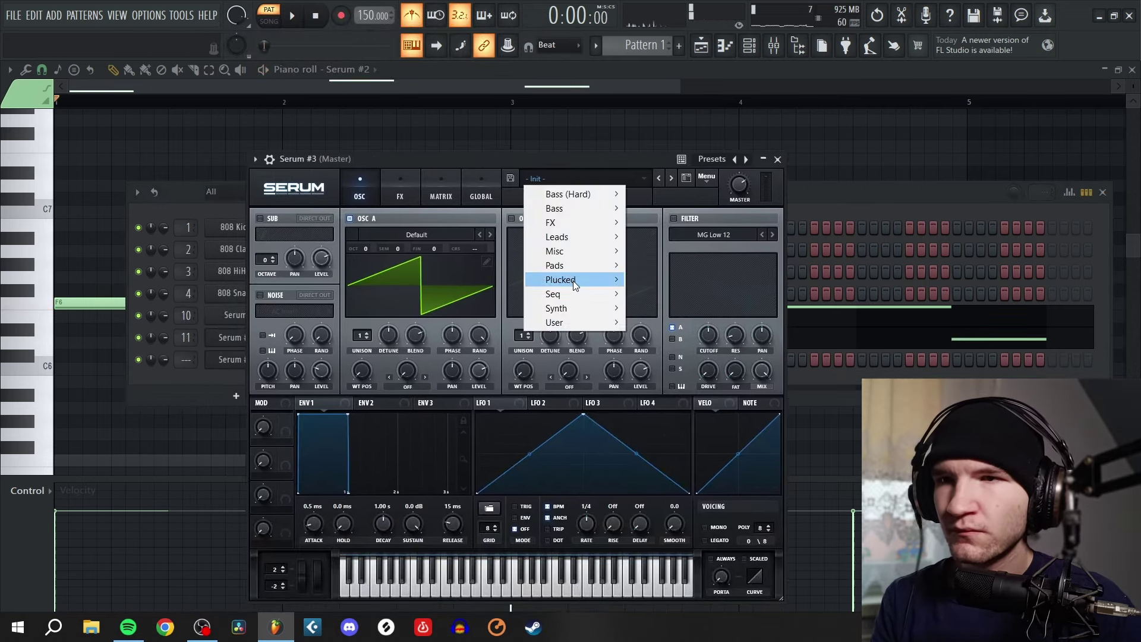
pyautogui.moveTo(574, 294)
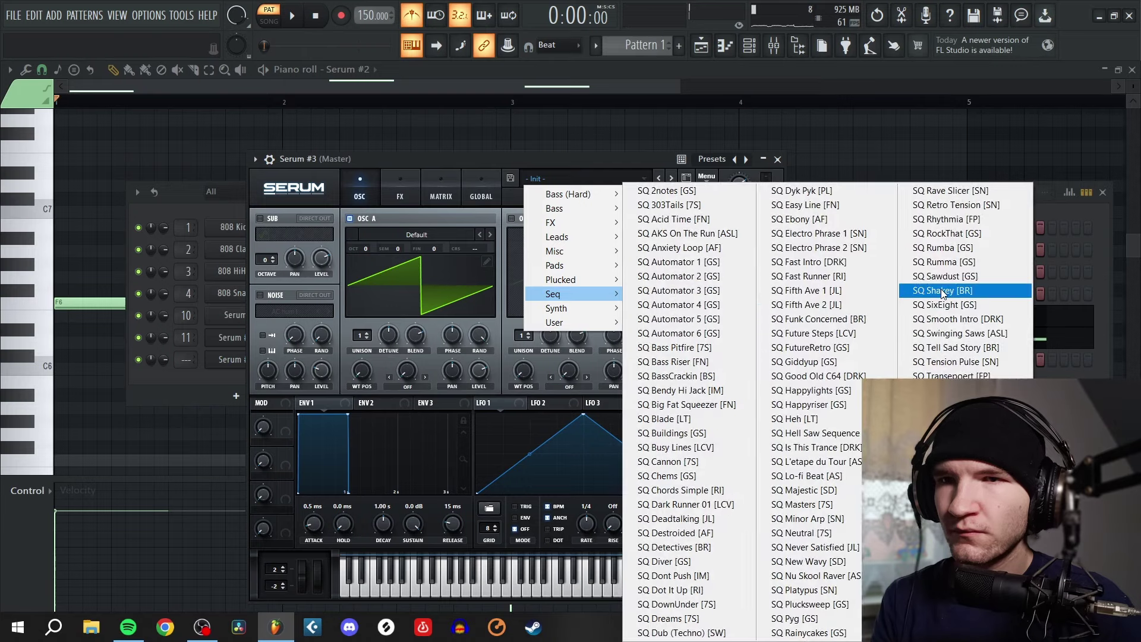
pyautogui.click(943, 290)
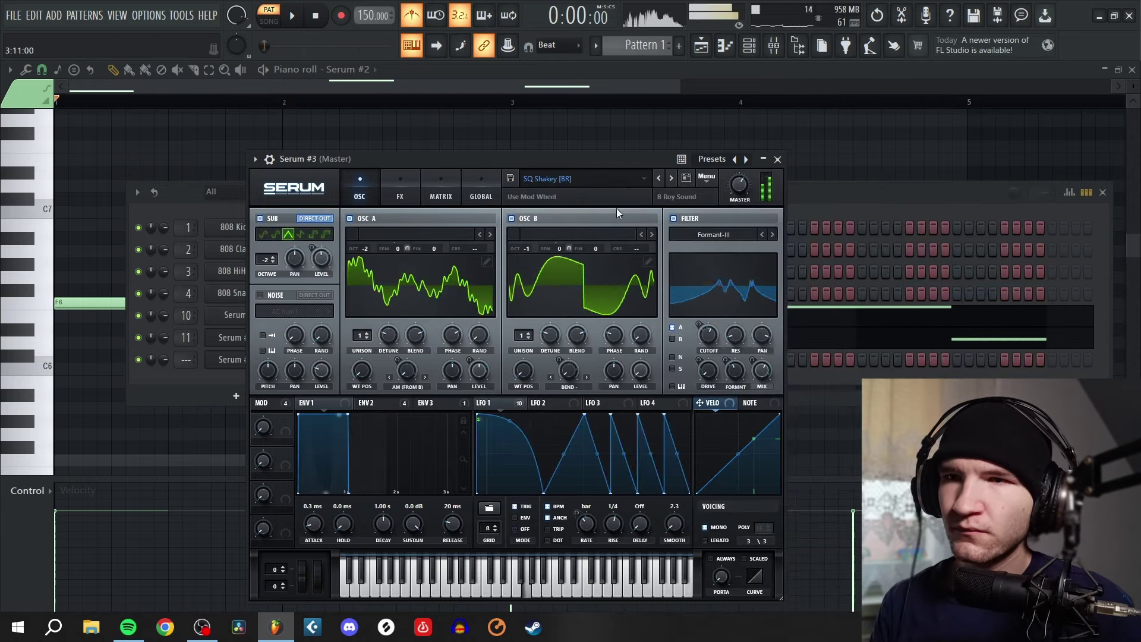
pyautogui.click(671, 180)
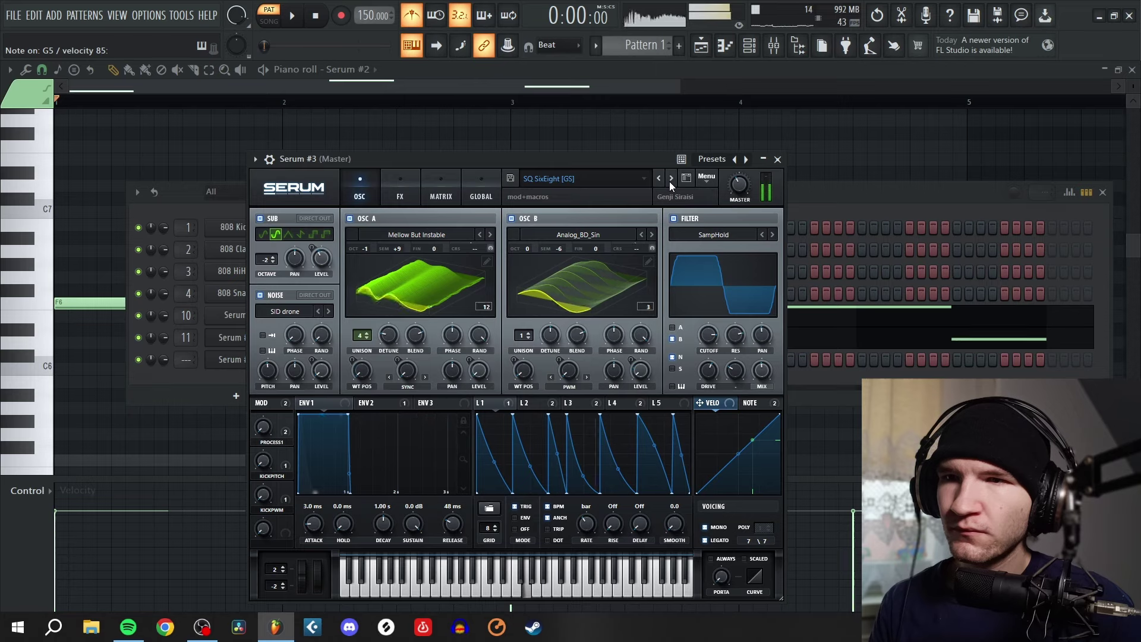
pyautogui.click(670, 179)
pyautogui.click(670, 180)
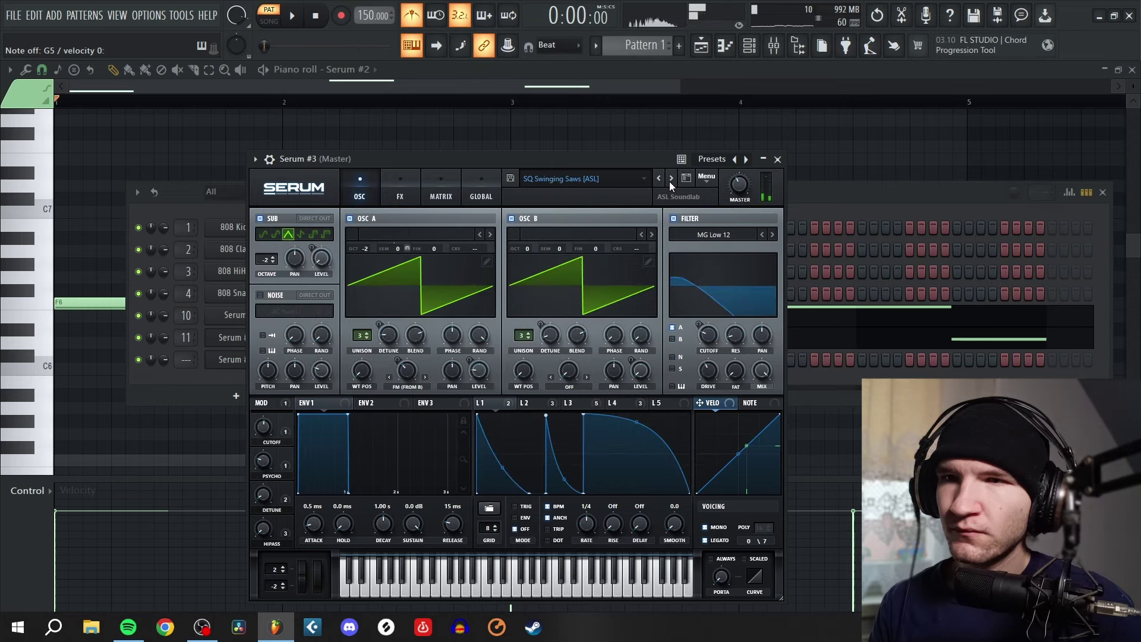
pyautogui.click(670, 179)
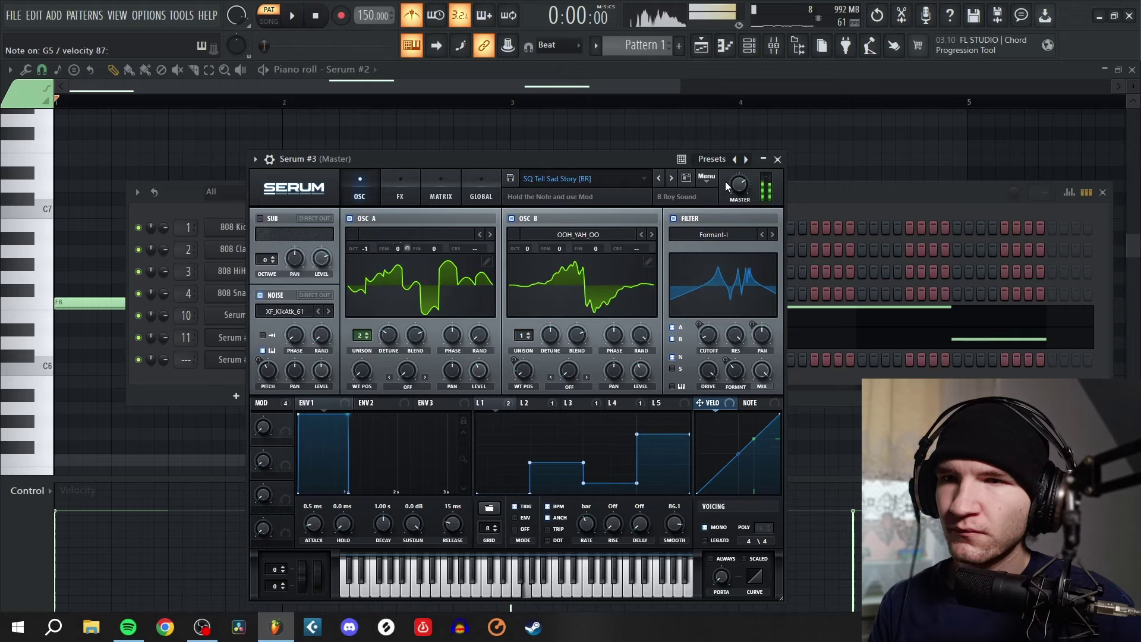
pyautogui.click(777, 160)
# Route Serum #3 to mixer track 12 and open its piano roll
pyautogui.press('space')
pyautogui.press('space')
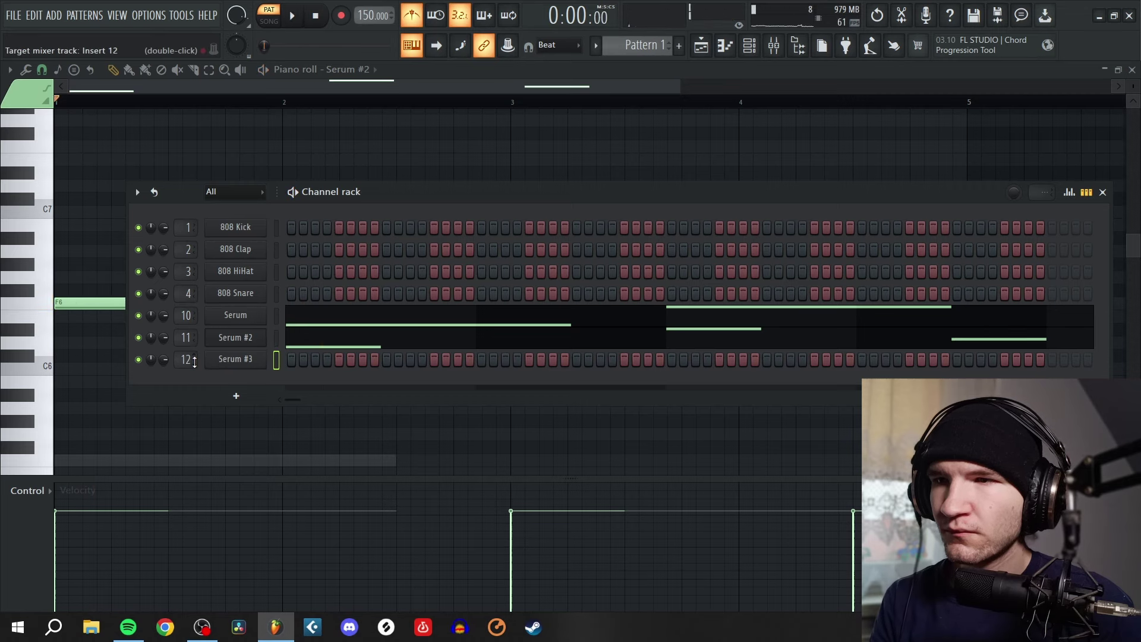
pyautogui.press('space')
pyautogui.rightClick(256, 359)
pyautogui.click(326, 357)
# Place a half-bar D7 note at the start of the Serum #3 part, removing the trial A6 and A#6 notes
pyautogui.press('space')
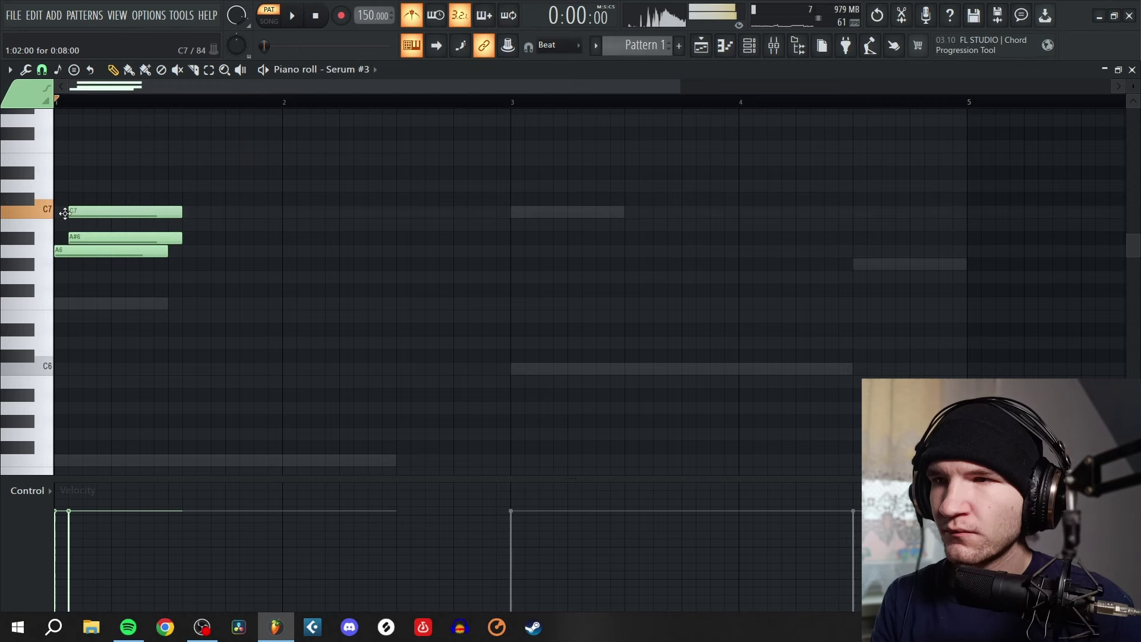
pyautogui.rightClick(110, 238)
pyautogui.rightClick(119, 251)
pyautogui.press('space')
pyautogui.scroll(3, 160, 256)
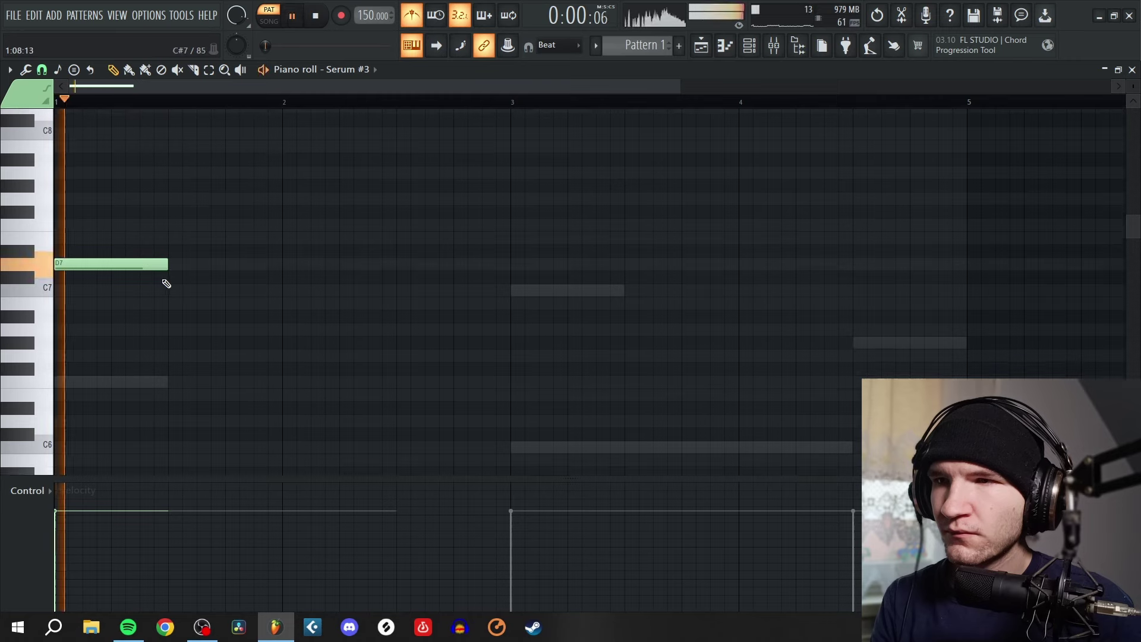
# Try longer durations for the D7 note, from just over two bars down to one and a quarter bars
pyautogui.moveTo(168, 265); pyautogui.dragTo(523, 266)
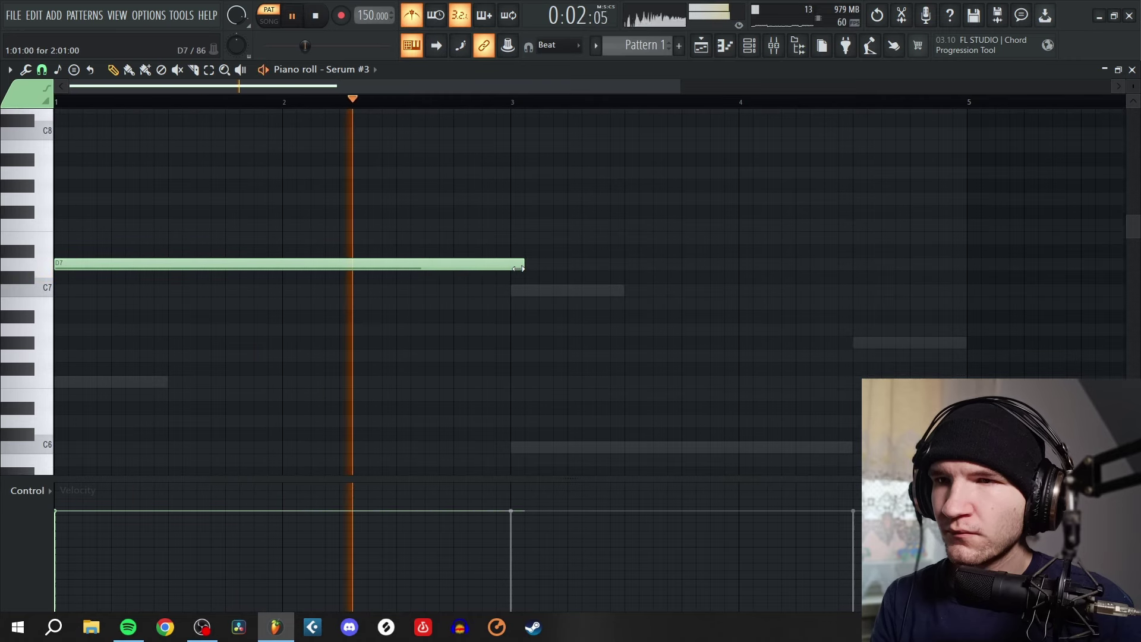
pyautogui.moveTo(512, 268); pyautogui.dragTo(421, 268)
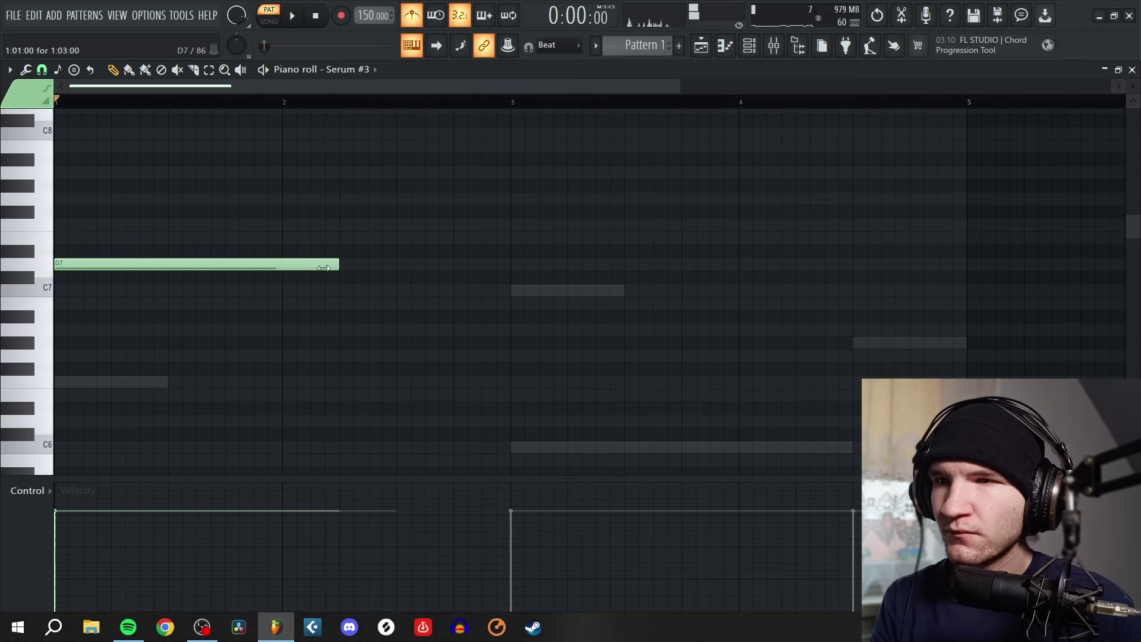
pyautogui.press('space')
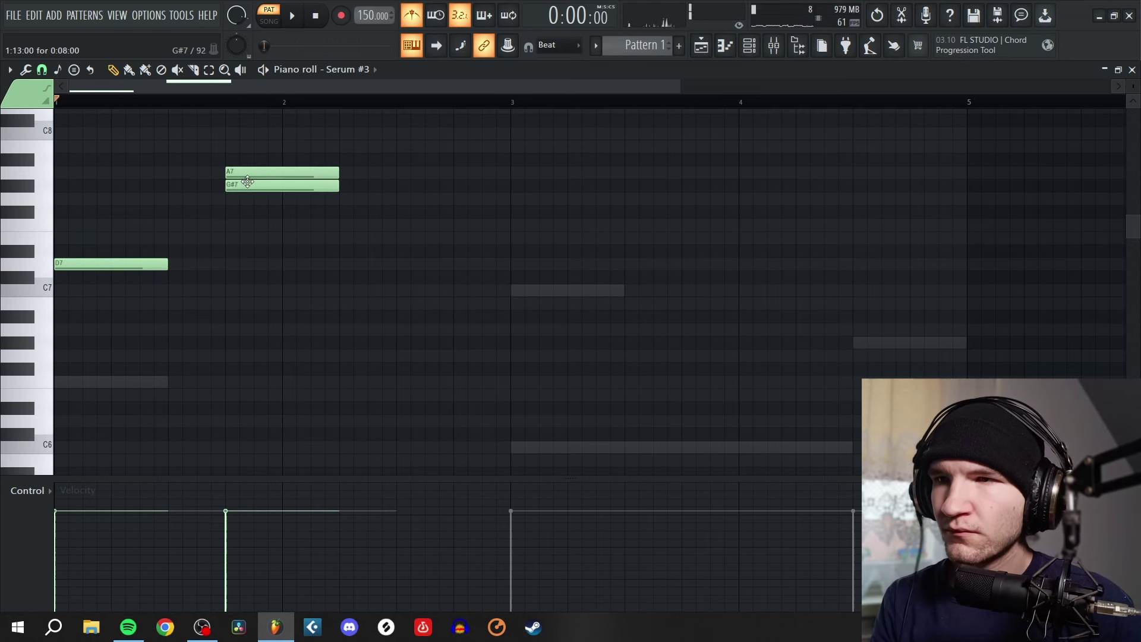
# Delete the stray G#7 note and place quarter-bar notes A7 at 1:13 and D8 at 1:15
pyautogui.rightClick(247, 183)
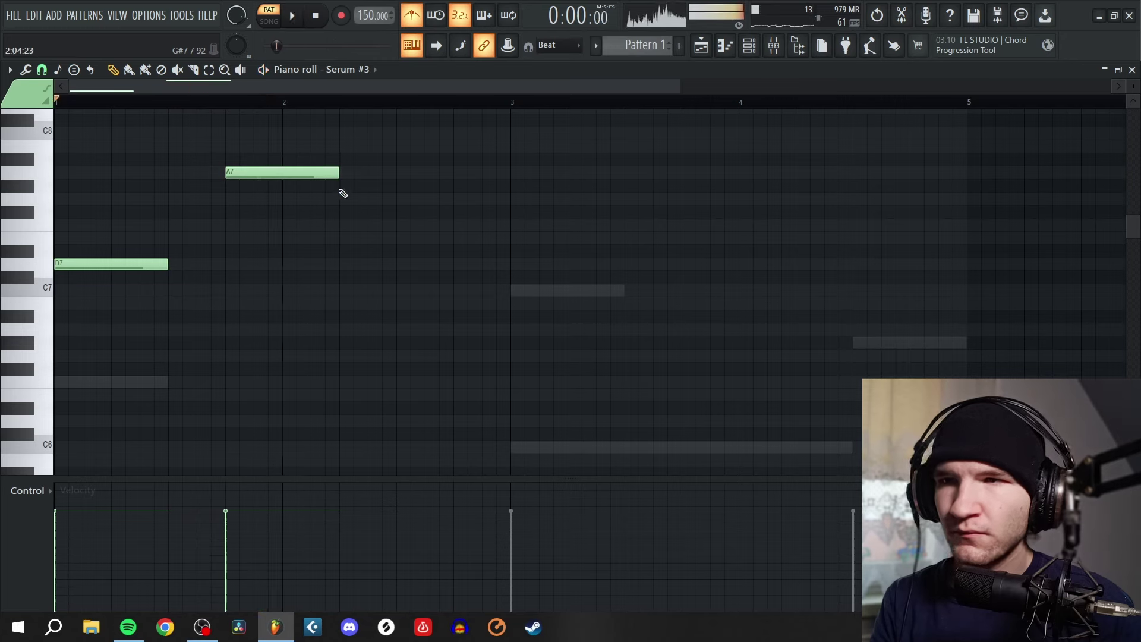
pyautogui.scroll(4, 306, 238)
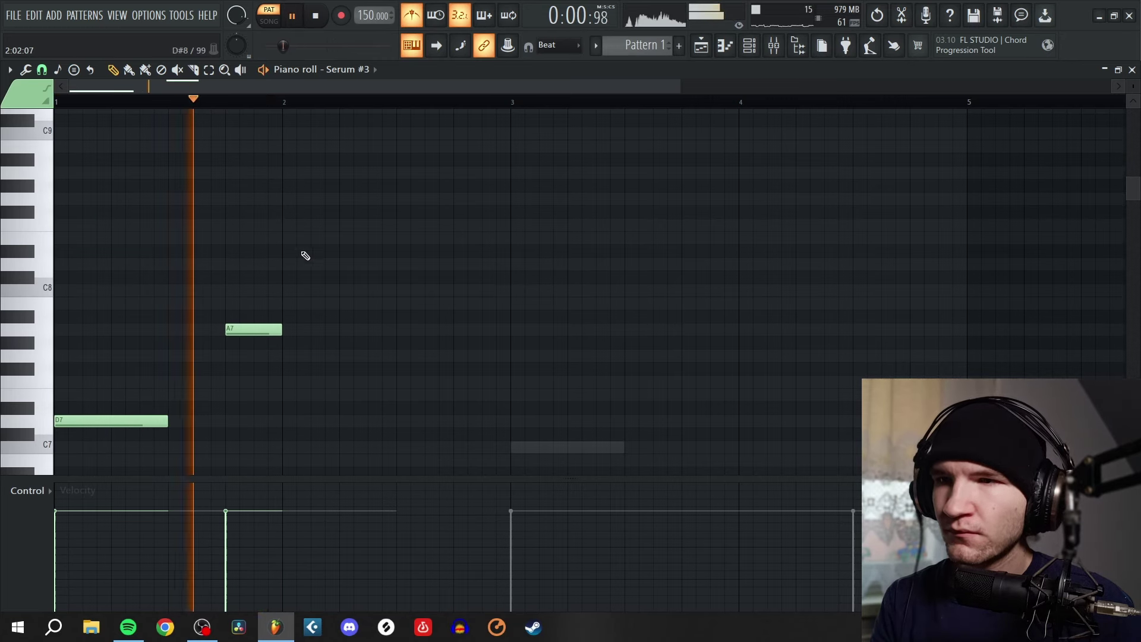
pyautogui.press('space')
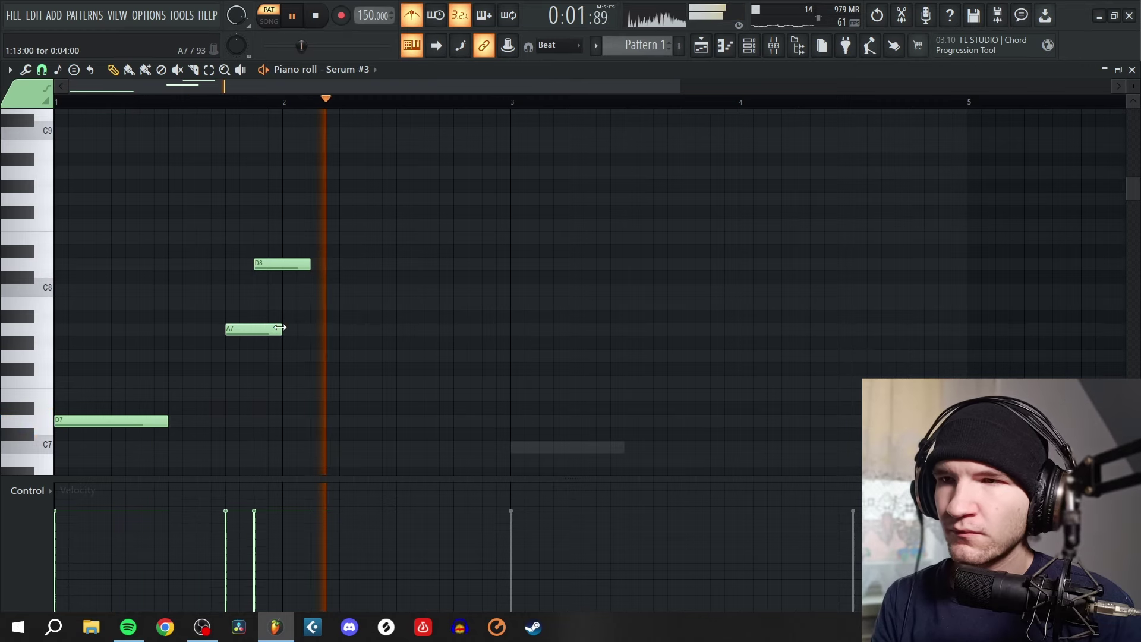
pyautogui.press('space')
# Add a quarter-bar G7 note, position it at 2:05 and play the pattern
pyautogui.scroll(-2, 359, 322)
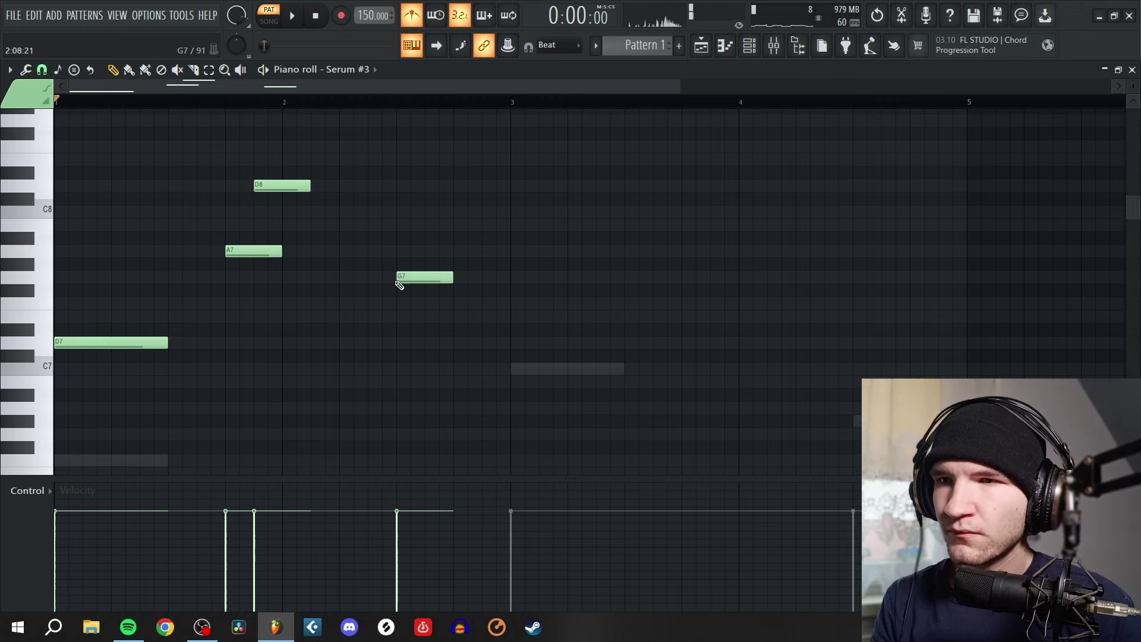
pyautogui.press('space')
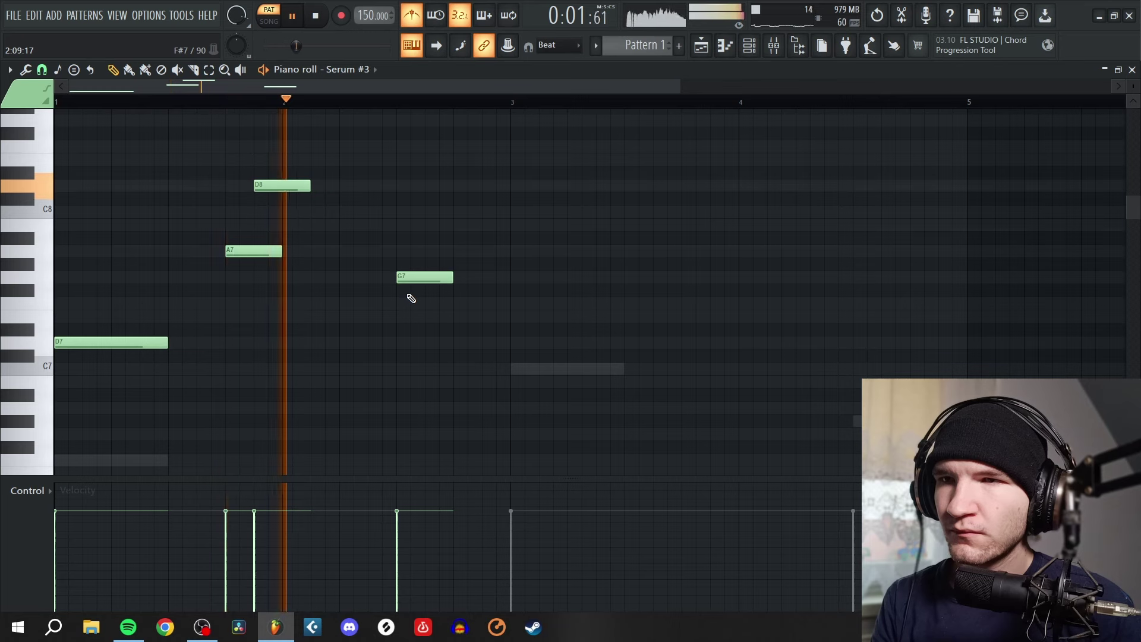
pyautogui.press('space')
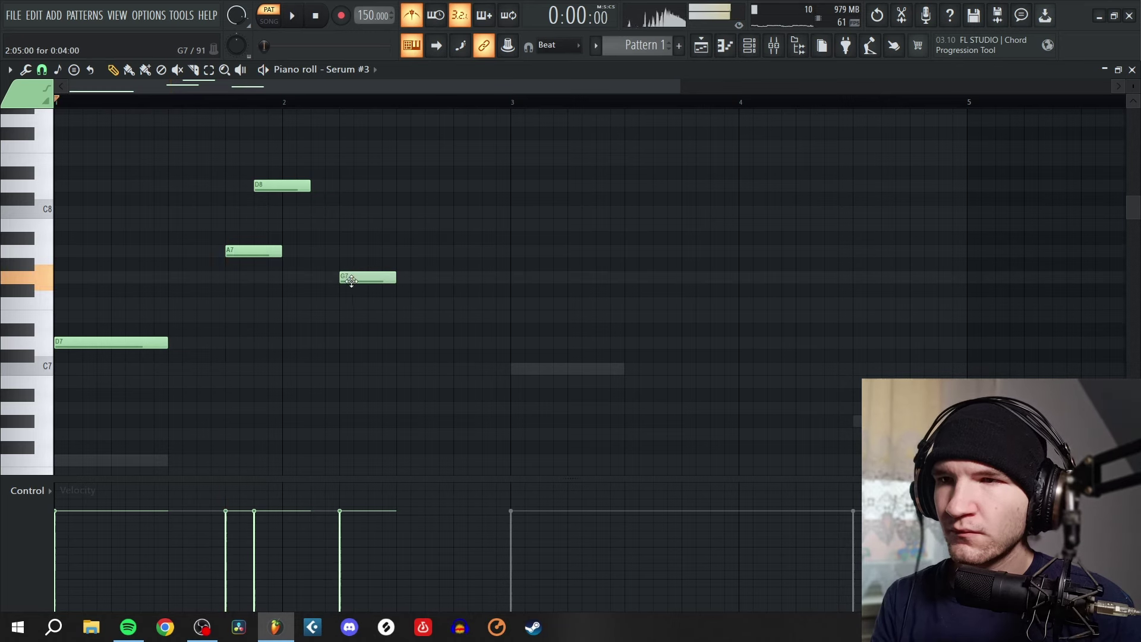
pyautogui.press('space')
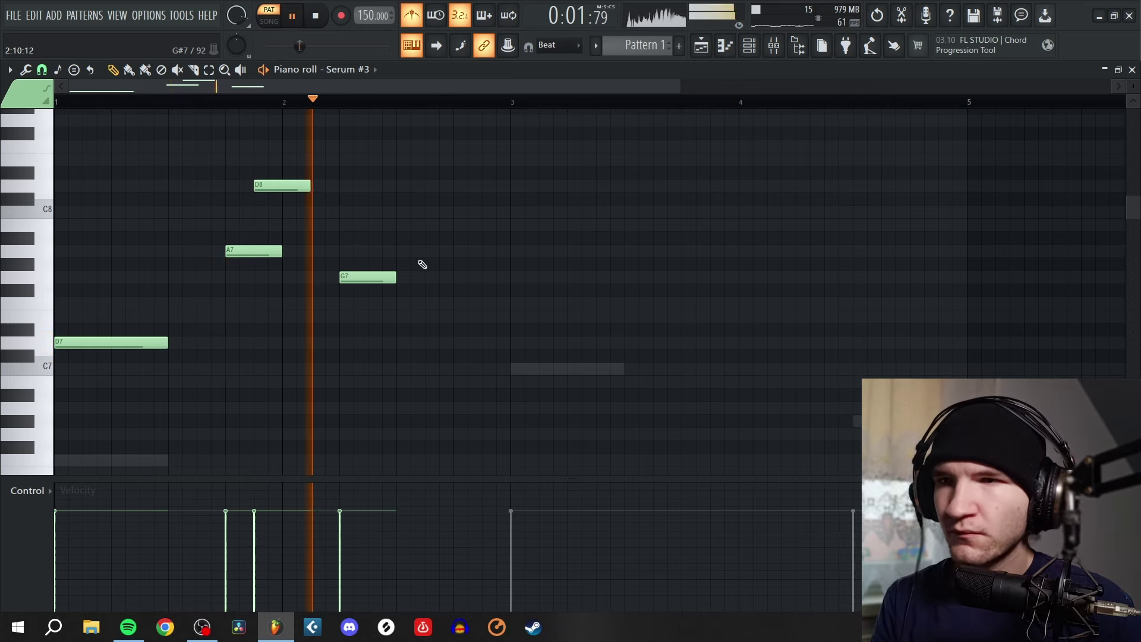
# Lengthen the G7 note at 2:05 to three quarters of a bar so it ends at bar 3
pyautogui.press('space')
pyautogui.press('space')
pyautogui.moveTo(403, 286); pyautogui.dragTo(510, 279)
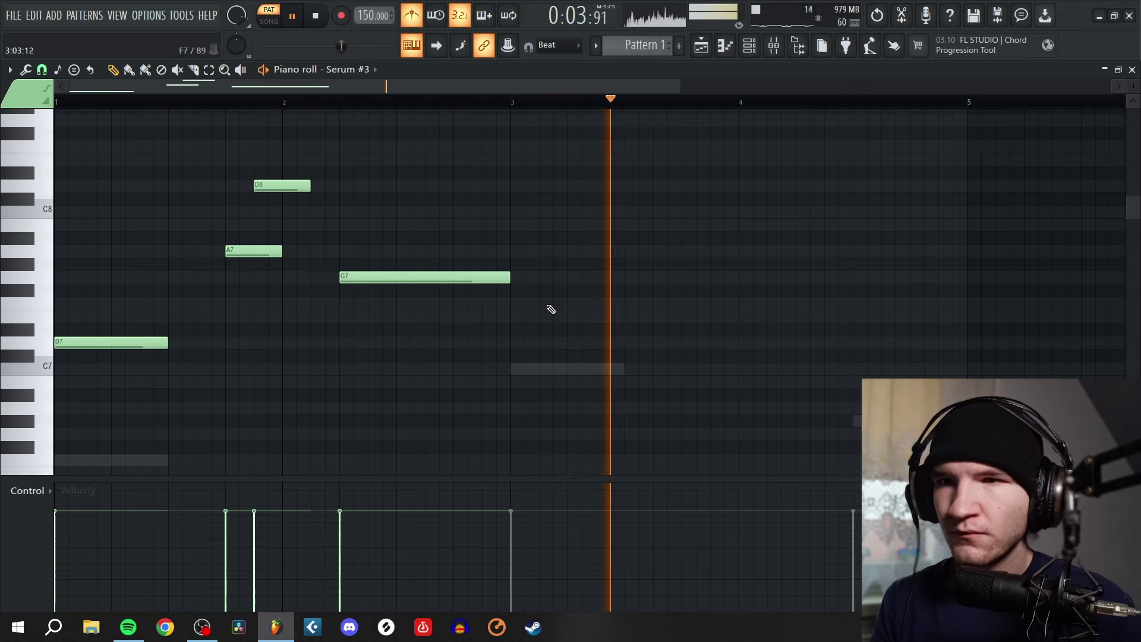
# Lower the volume of mixer track Insert 12 for Serum #3 and stop playback
pyautogui.scroll(-3, 550, 308)
pyautogui.click(779, 53)
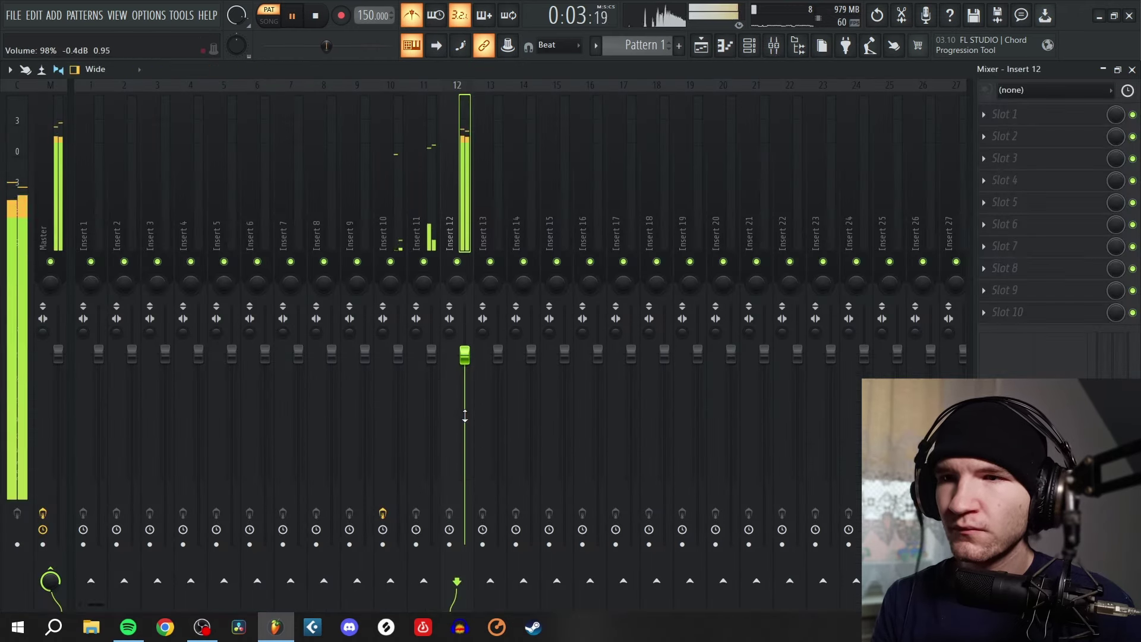
pyautogui.scroll(-4, 465, 416)
pyautogui.press('space')
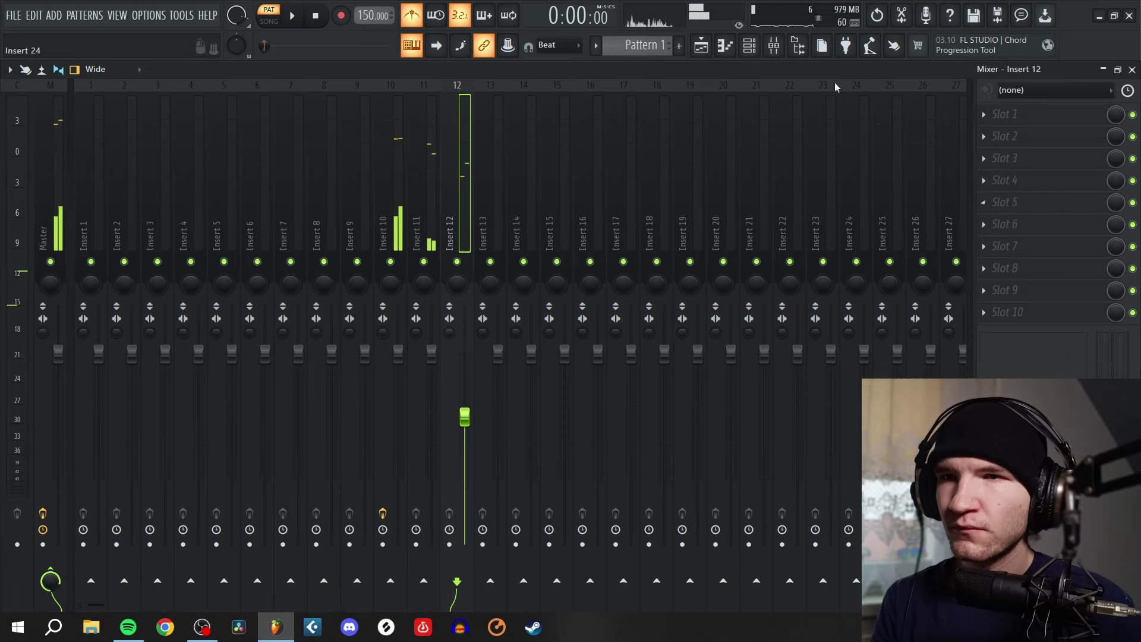
# Clear the trial G#7, F#7, E7 and C#7 notes from bar 3 of Serum #3 and set the playback start to bar 3
pyautogui.click(733, 49)
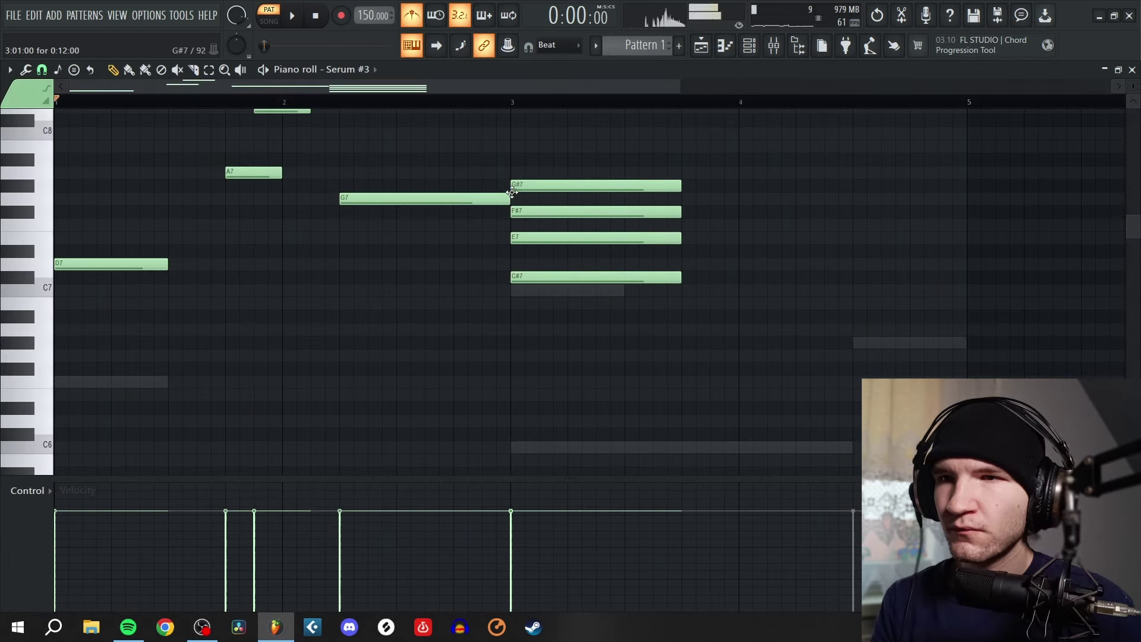
pyautogui.rightClick(527, 208)
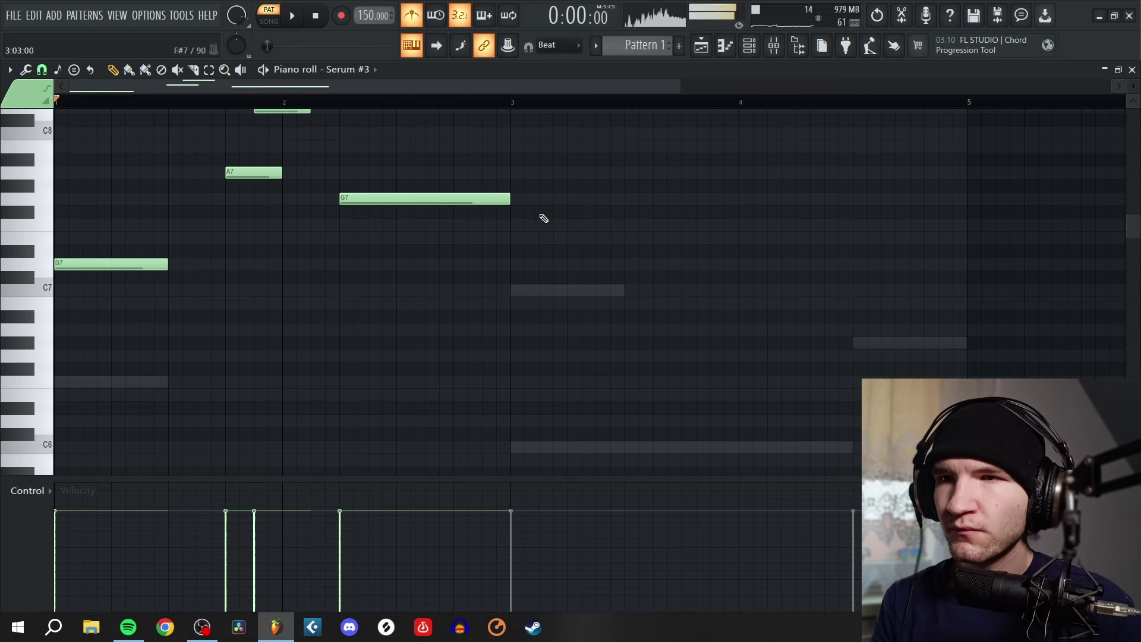
pyautogui.click(512, 106)
pyautogui.scroll(2, 535, 229)
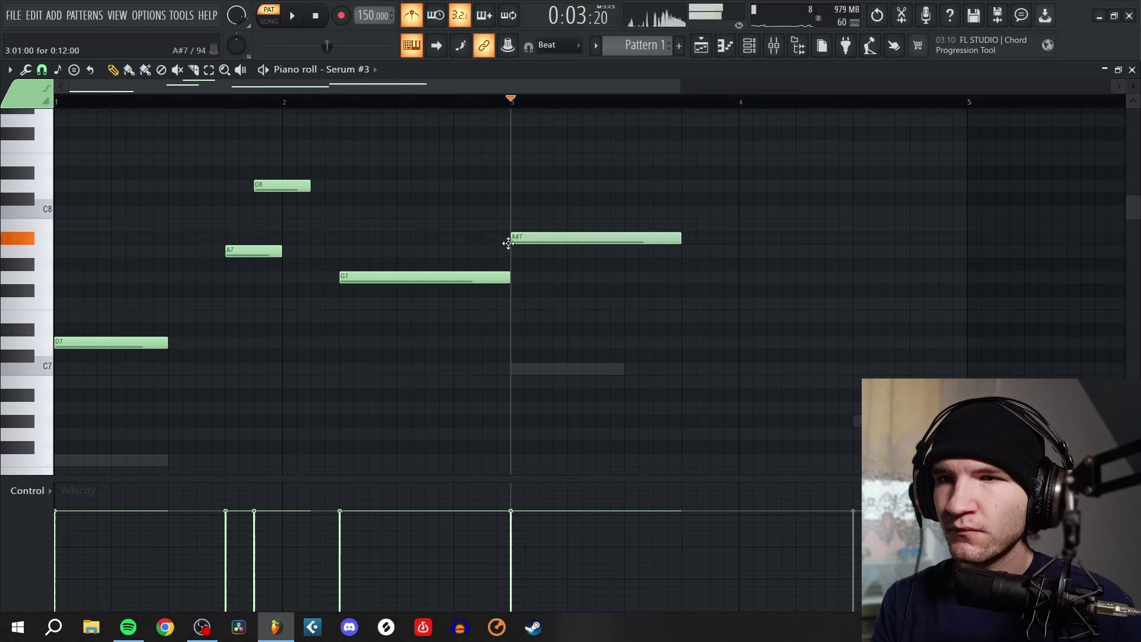
# Place an A7 note at bar 3 instead of the trial A#7, audition it and shorten it to half a bar
pyautogui.press('space')
pyautogui.press('space')
pyautogui.press('space')
pyautogui.press('space')
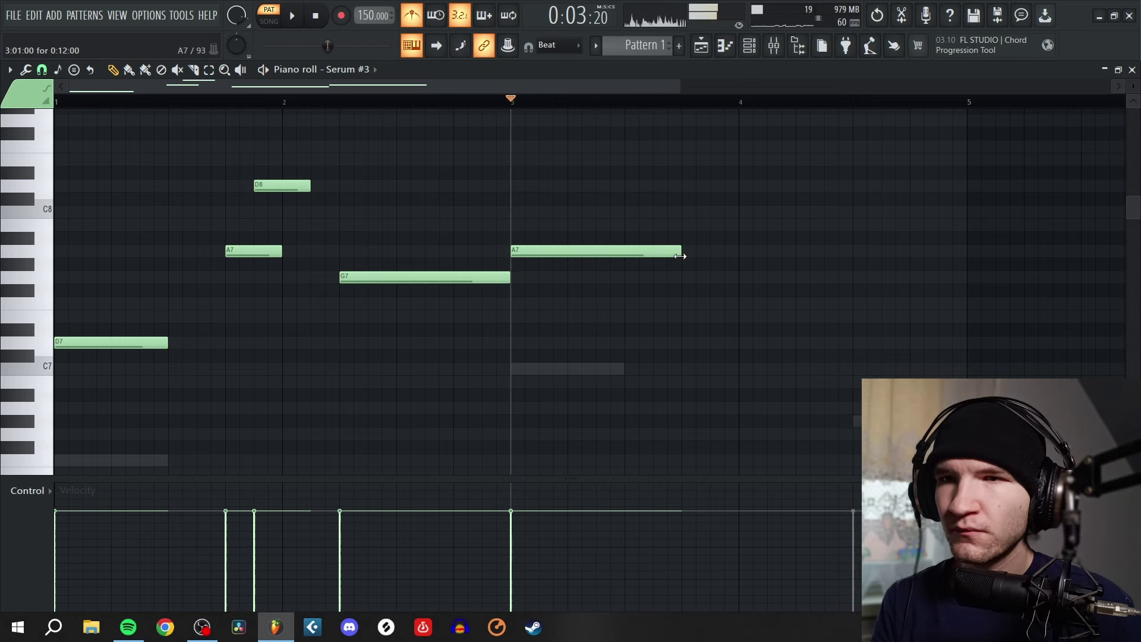
pyautogui.press('space')
pyautogui.press('space')
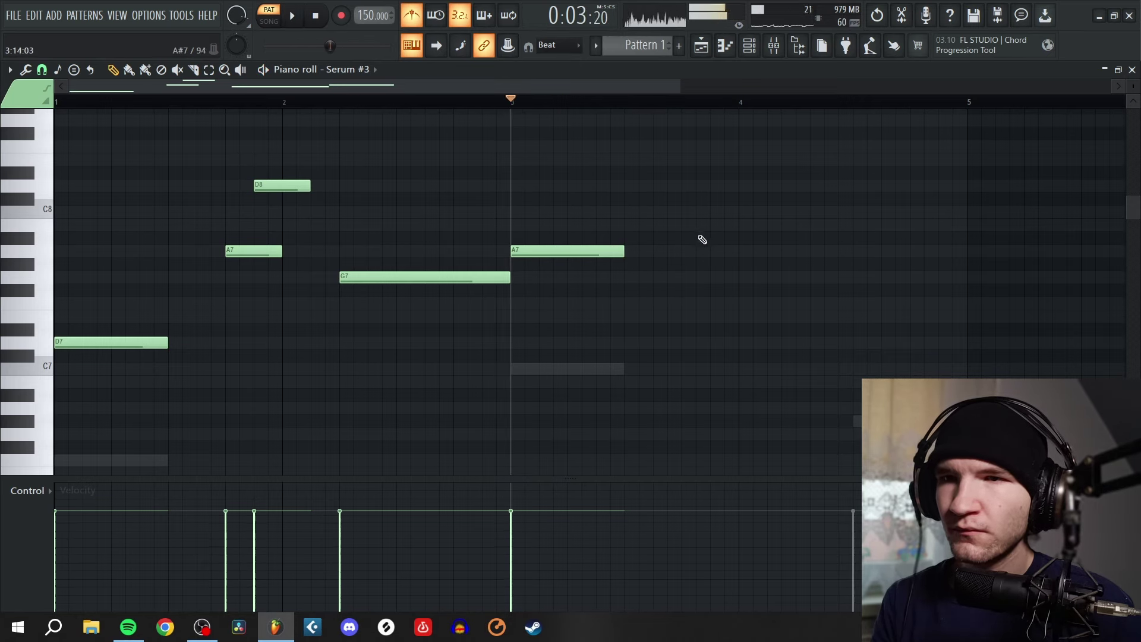
# Add half-bar notes G8 at 3:13 and D8 at 3:15, removing the trial F8, and audition them
pyautogui.scroll(3, 693, 222)
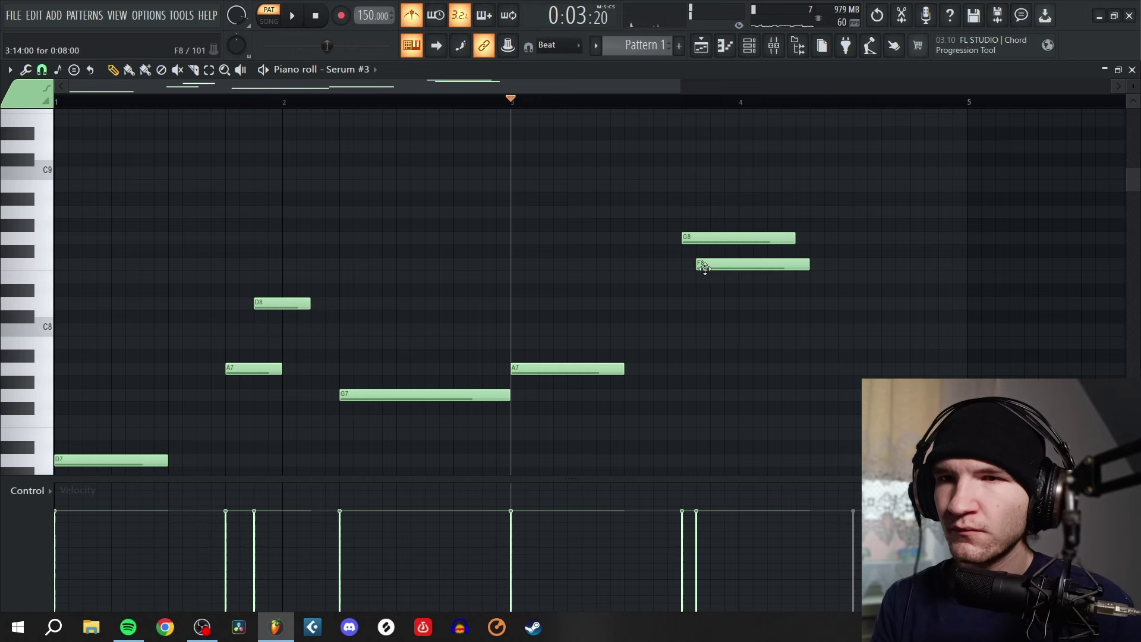
pyautogui.rightClick(705, 268)
pyautogui.press('space')
pyautogui.press('space')
pyautogui.moveTo(716, 314); pyautogui.dragTo(713, 284)
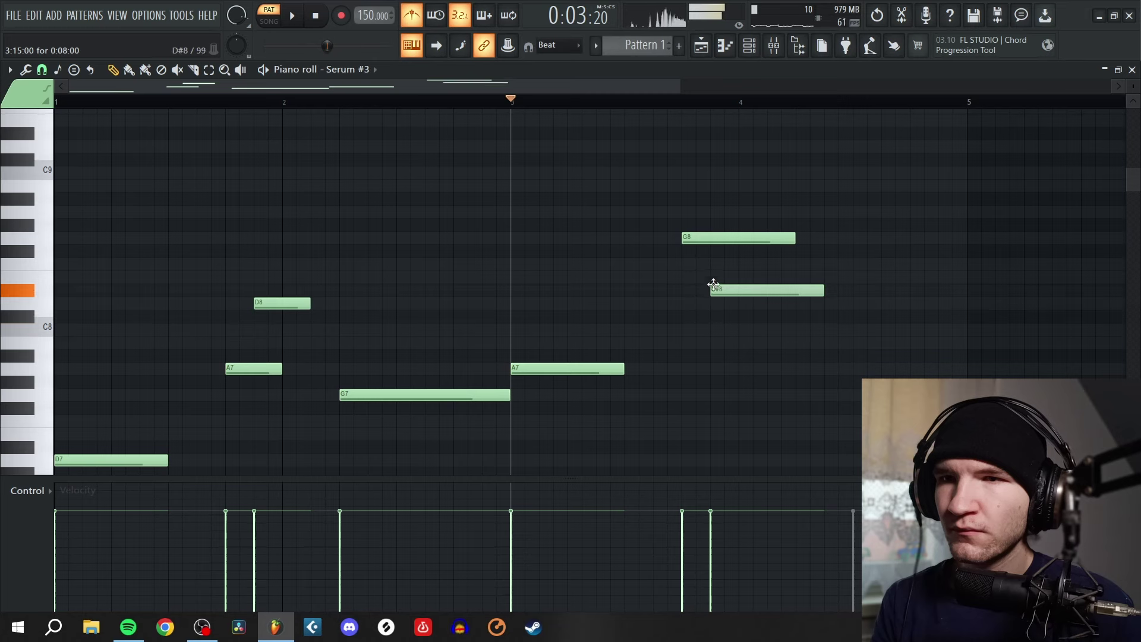
pyautogui.press('space')
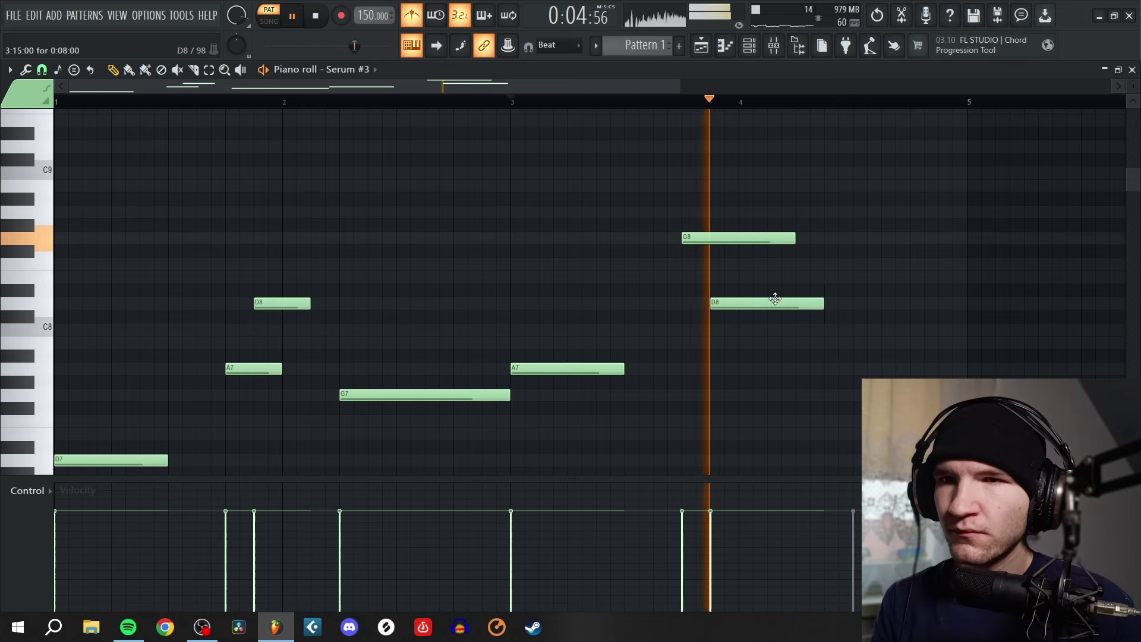
pyautogui.press('space')
# Shorten the G8 and D8 notes together to a quarter bar each and audition the passage from bar 3
pyautogui.moveTo(770, 204); pyautogui.dragTo(783, 359)
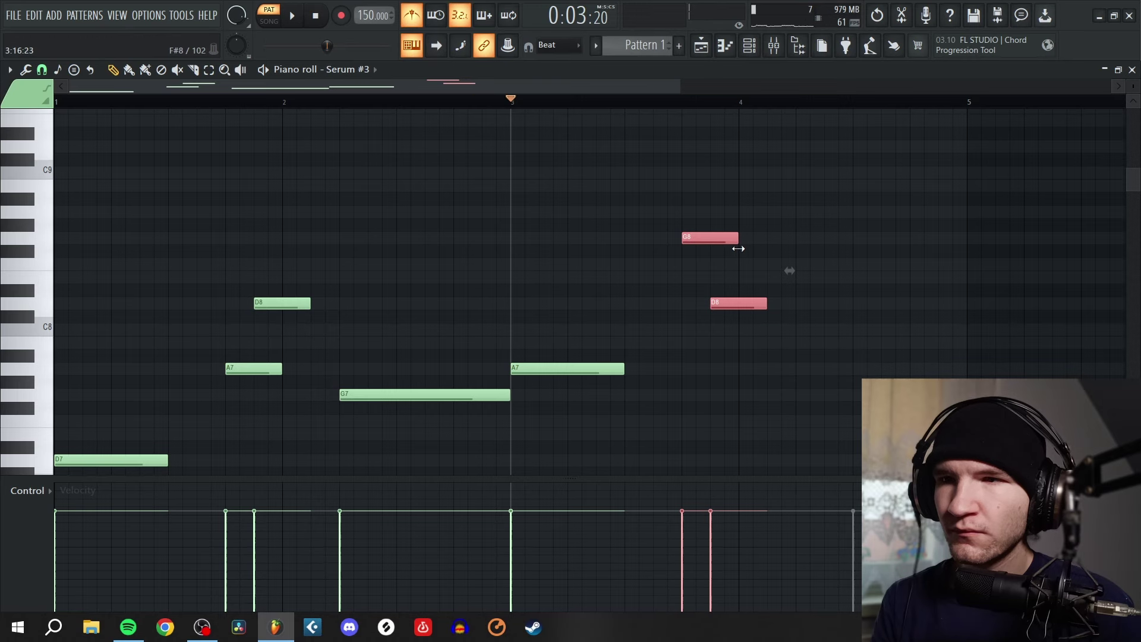
pyautogui.press('space')
pyautogui.click(783, 258)
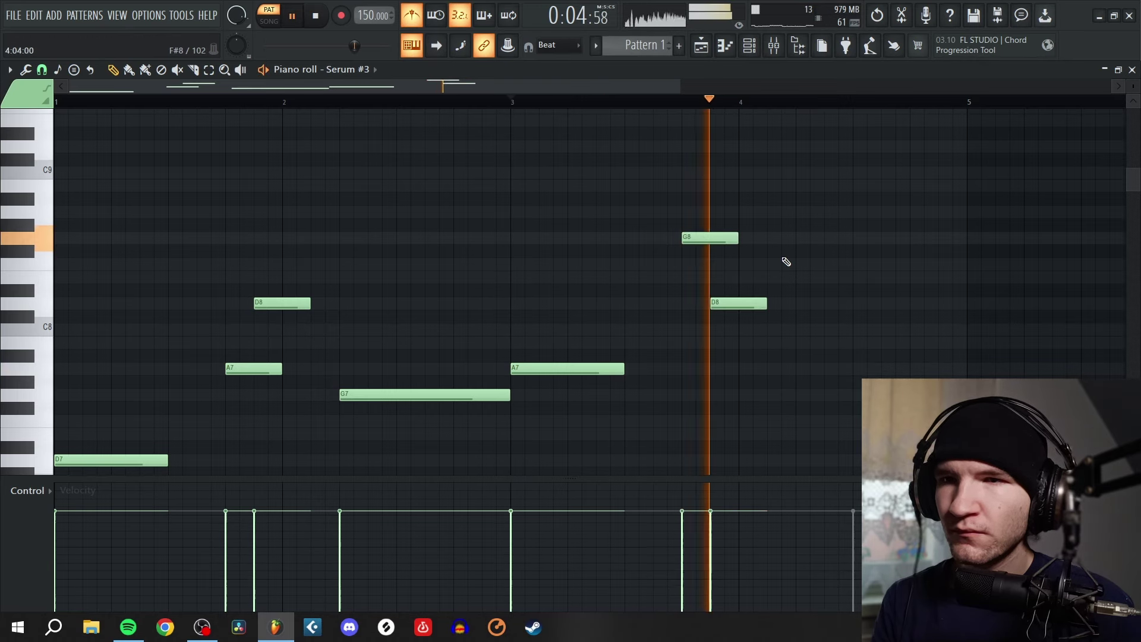
pyautogui.press('space')
# Add a quarter-bar B7 note at 4:05 and play the pattern
pyautogui.scroll(-1, 850, 374)
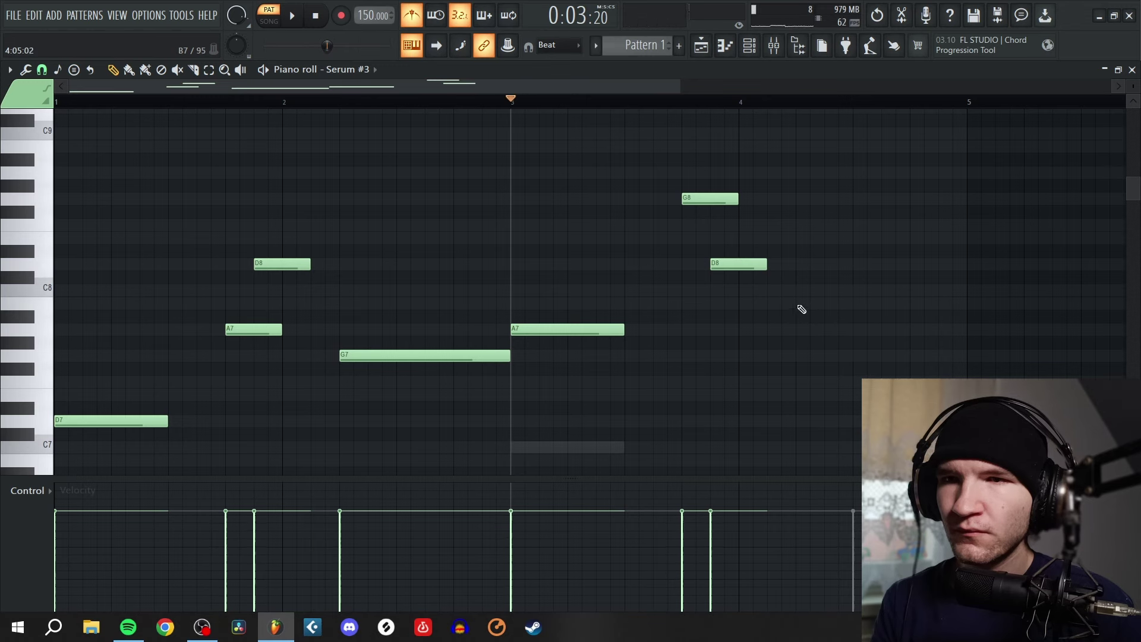
pyautogui.click(801, 306)
pyautogui.press('space')
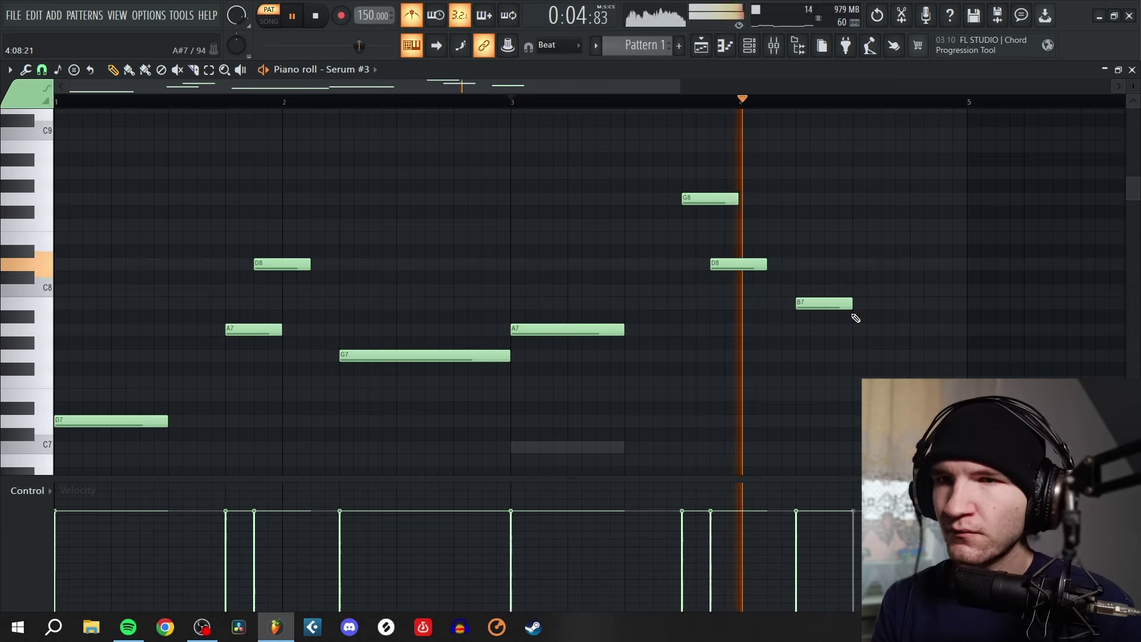
pyautogui.press('space')
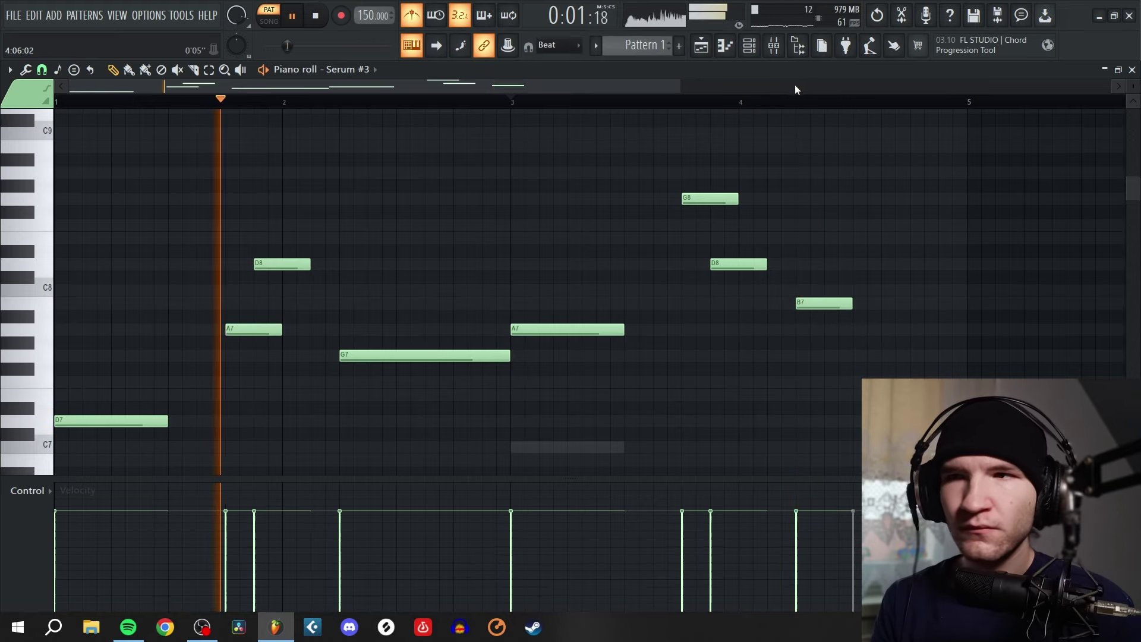
# Load ValhallaVintageVerb into effect slot 6 of mixer track Insert 12, searching the plugins for "ver"
pyautogui.click(774, 45)
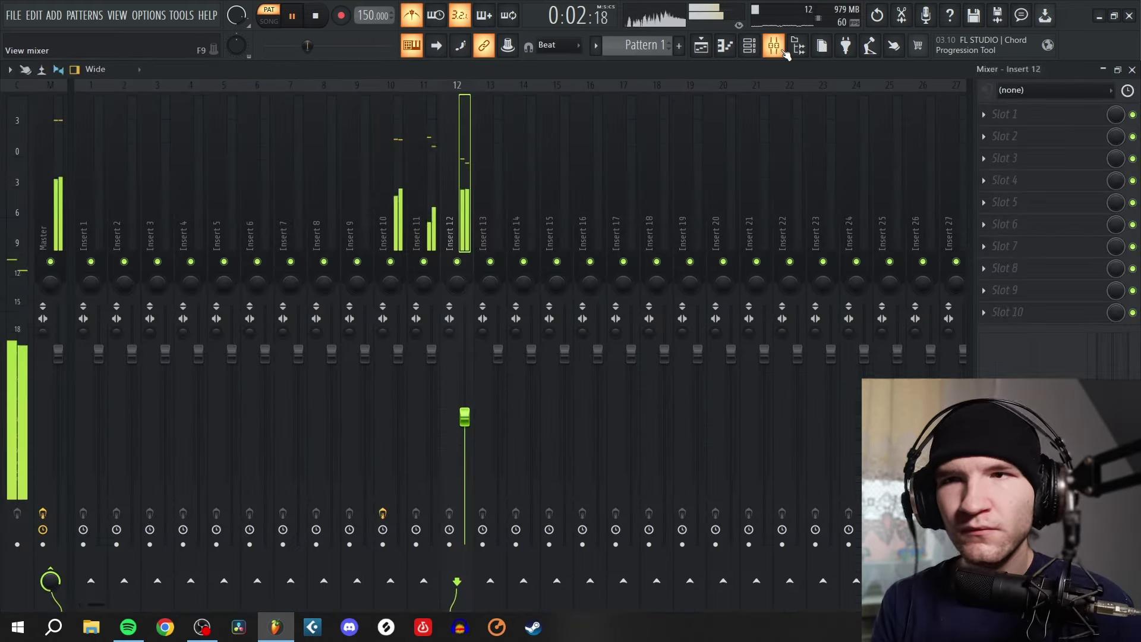
pyautogui.click(1037, 224)
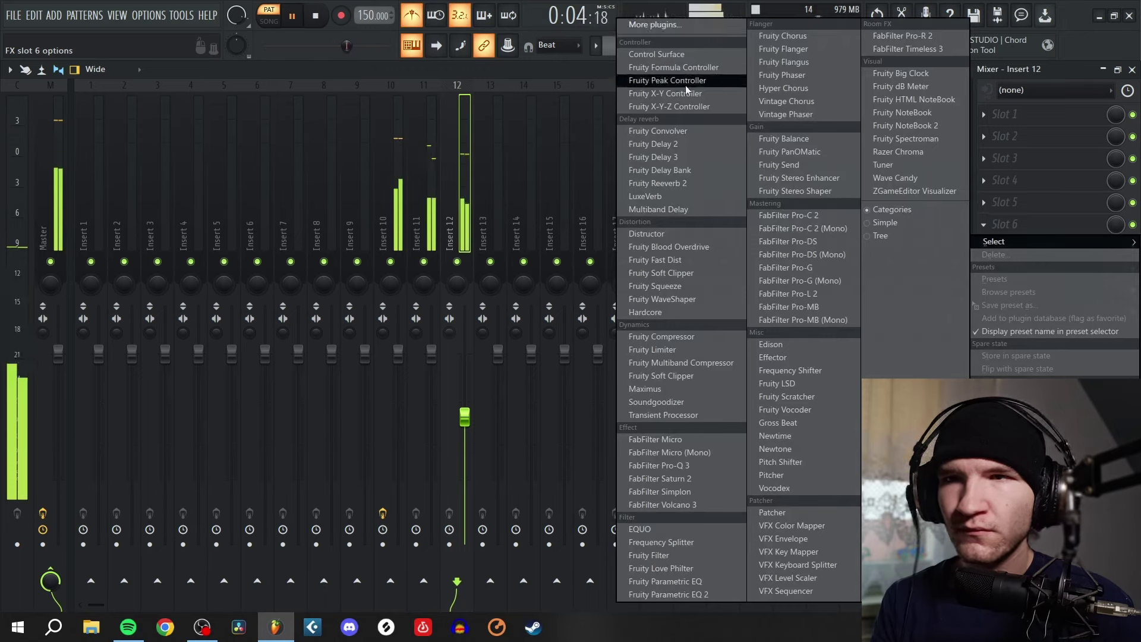
pyautogui.click(670, 28)
pyautogui.write('ver')
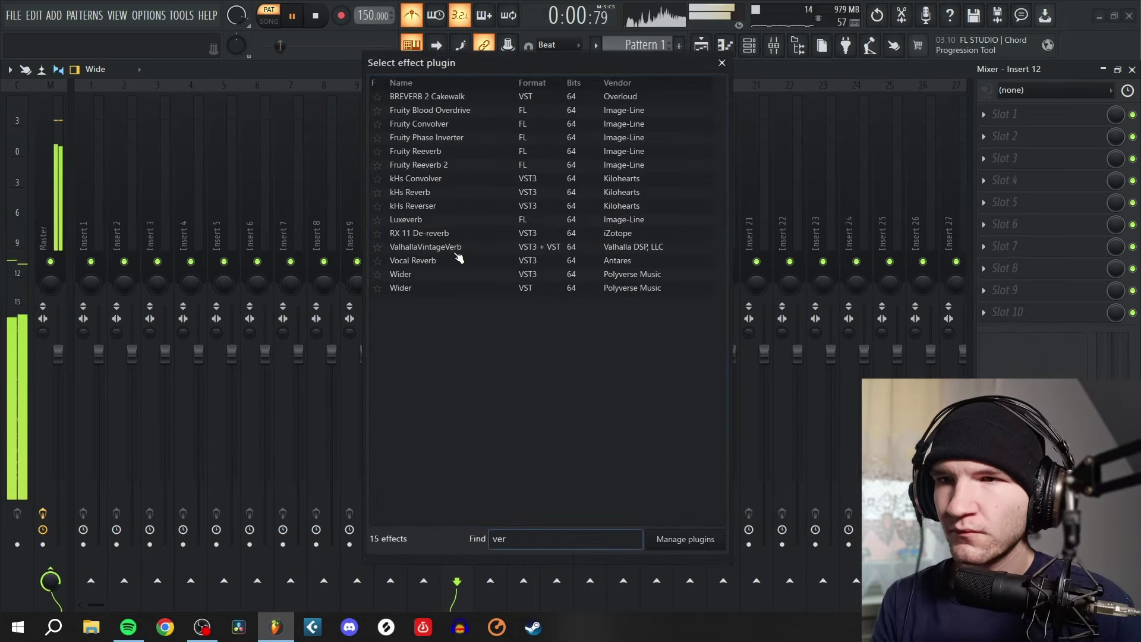
pyautogui.doubleClick(464, 248)
# Set the reverb mix to 19.5 % and lower the Insert 12 volume slightly during playback
pyautogui.scroll(-15, 170, 388)
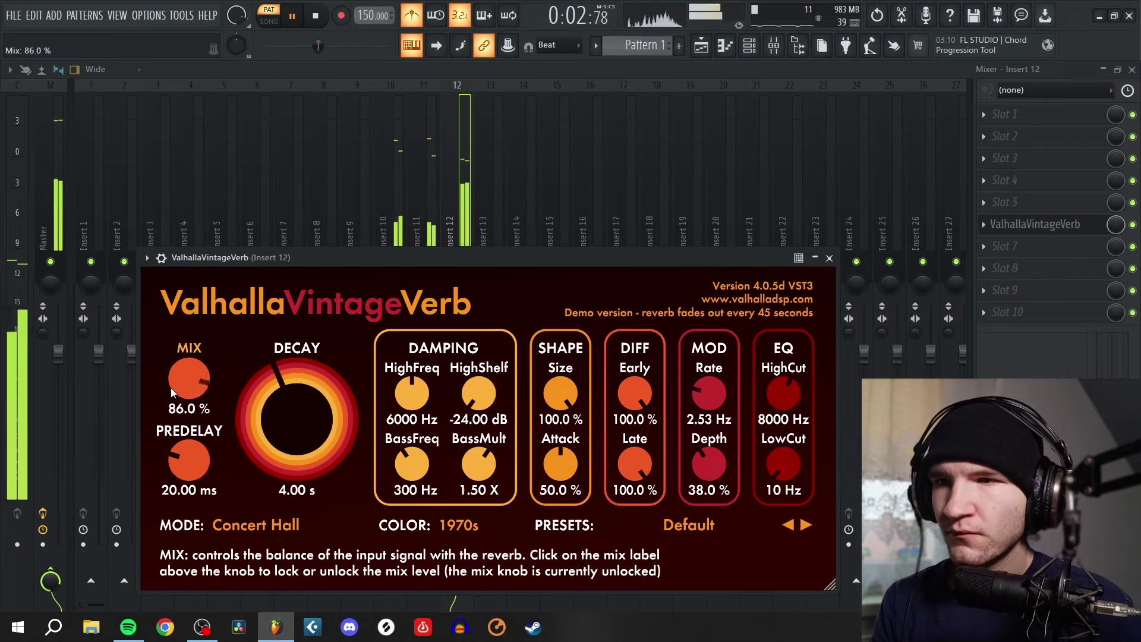
pyautogui.scroll(-4, 170, 388)
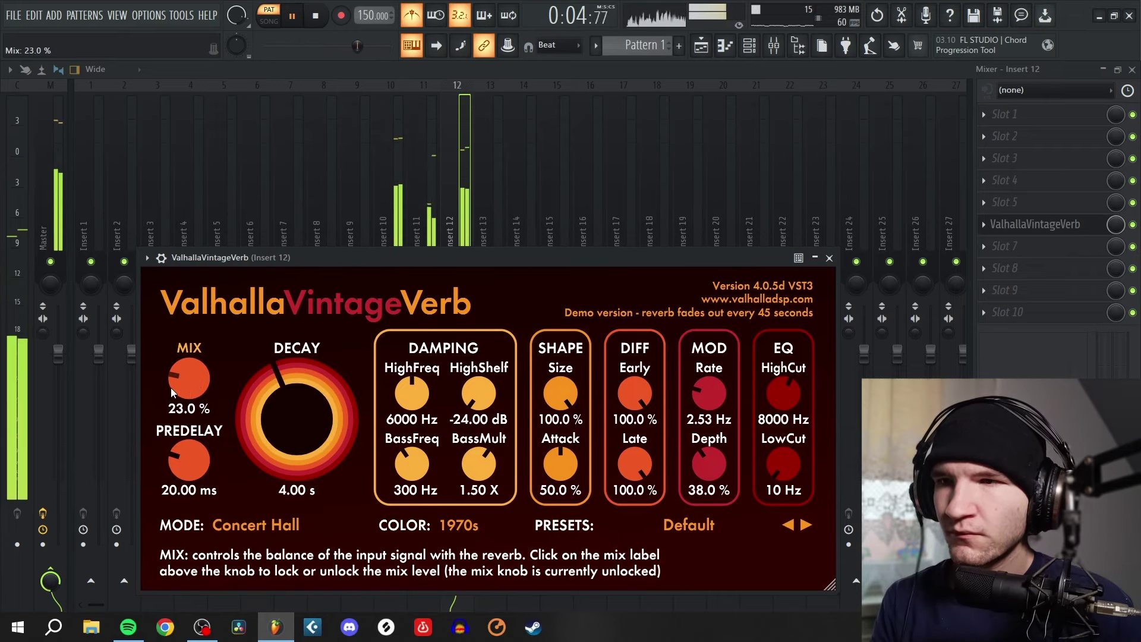
pyautogui.scroll(-2, 170, 388)
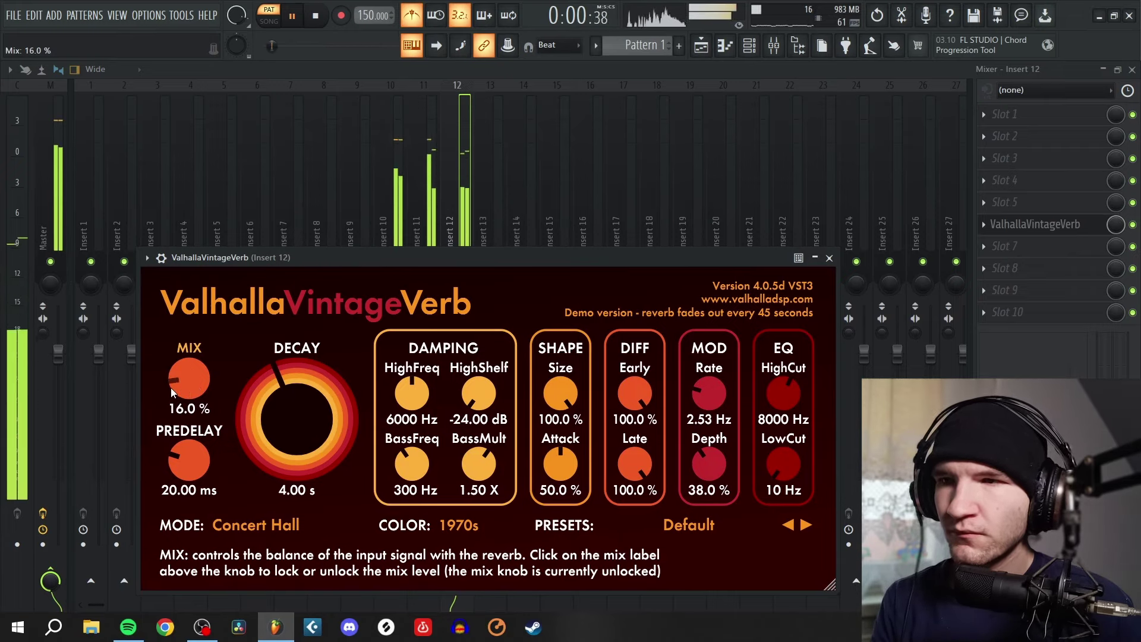
pyautogui.scroll(1, 170, 388)
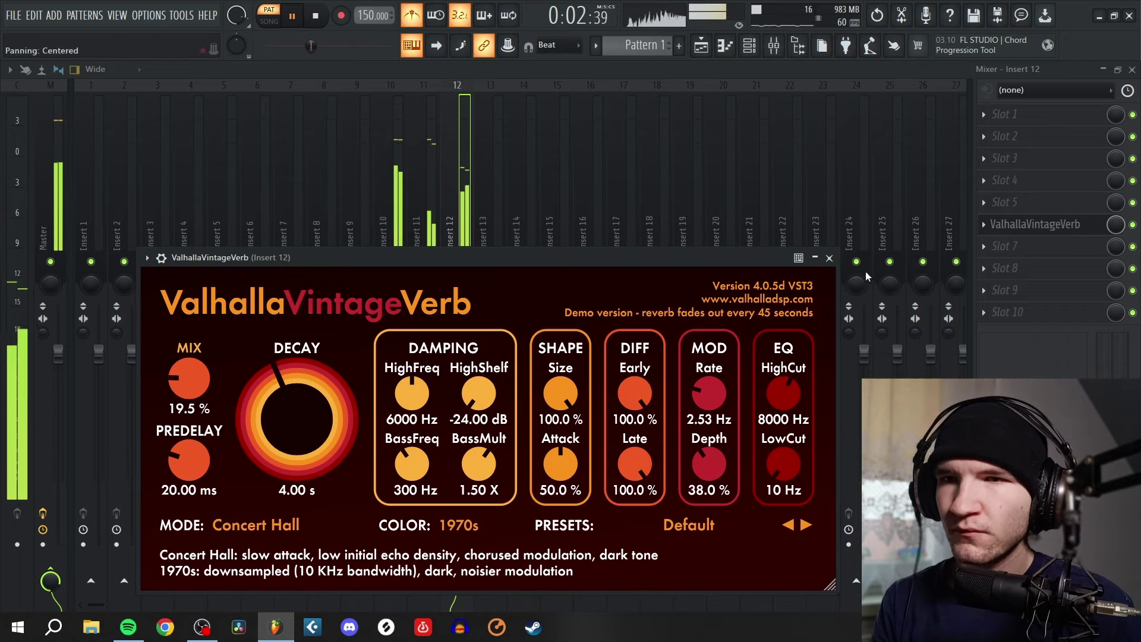
pyautogui.click(829, 258)
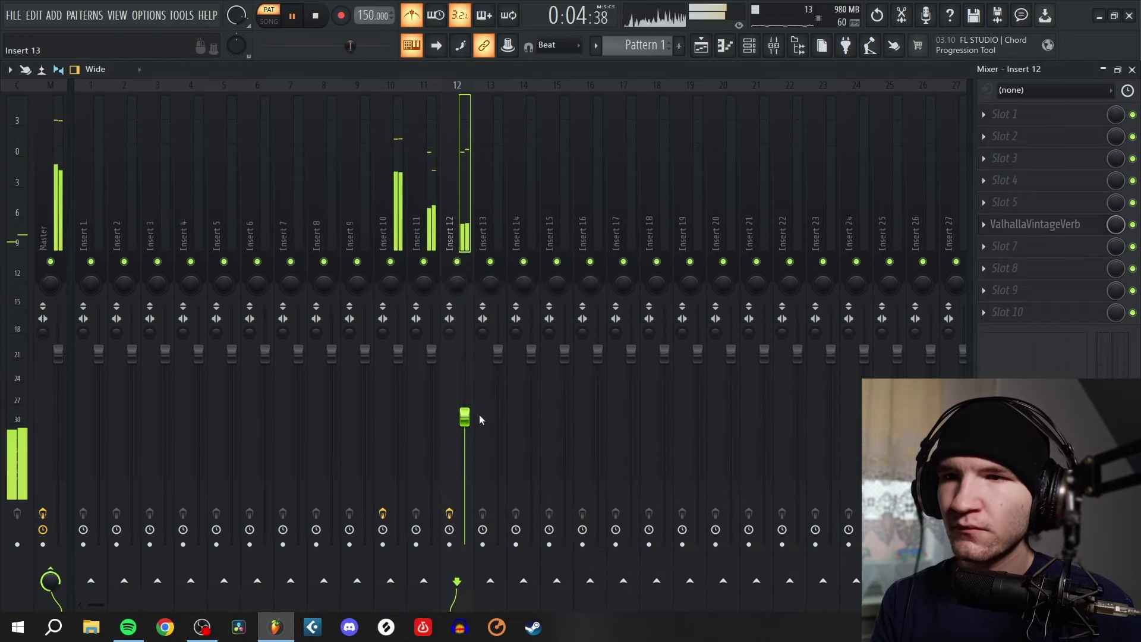
pyautogui.moveTo(475, 422); pyautogui.dragTo(475, 425)
pyautogui.press('space')
# Add a fourth Serum instance and advance its preset to BA Angggeerrrr 1999 [GI]
pyautogui.click(750, 45)
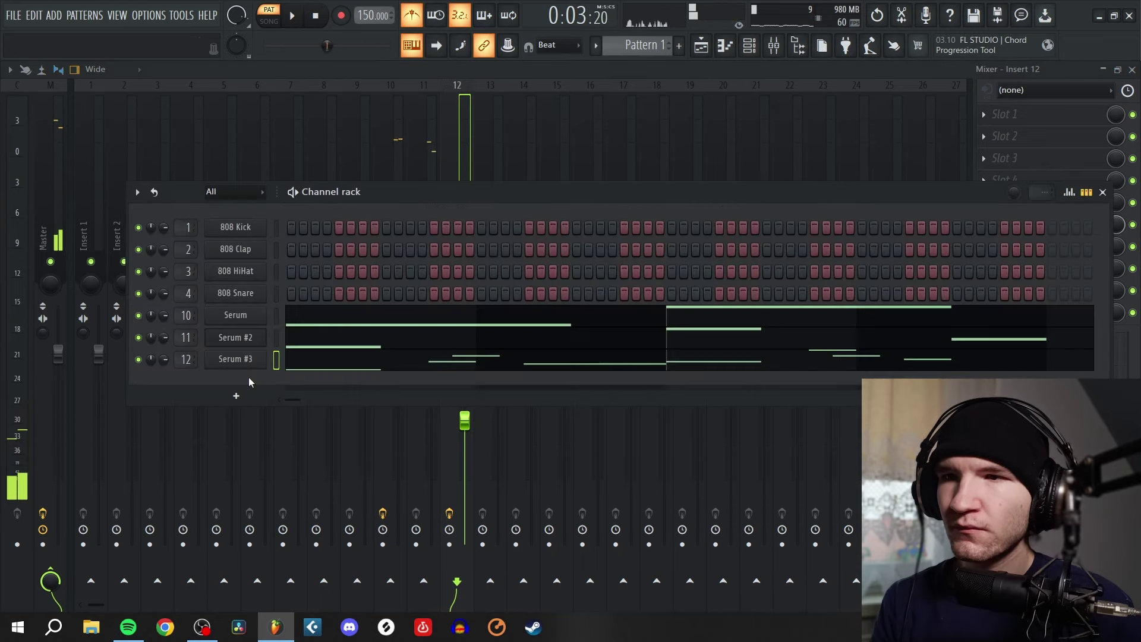
pyautogui.click(244, 397)
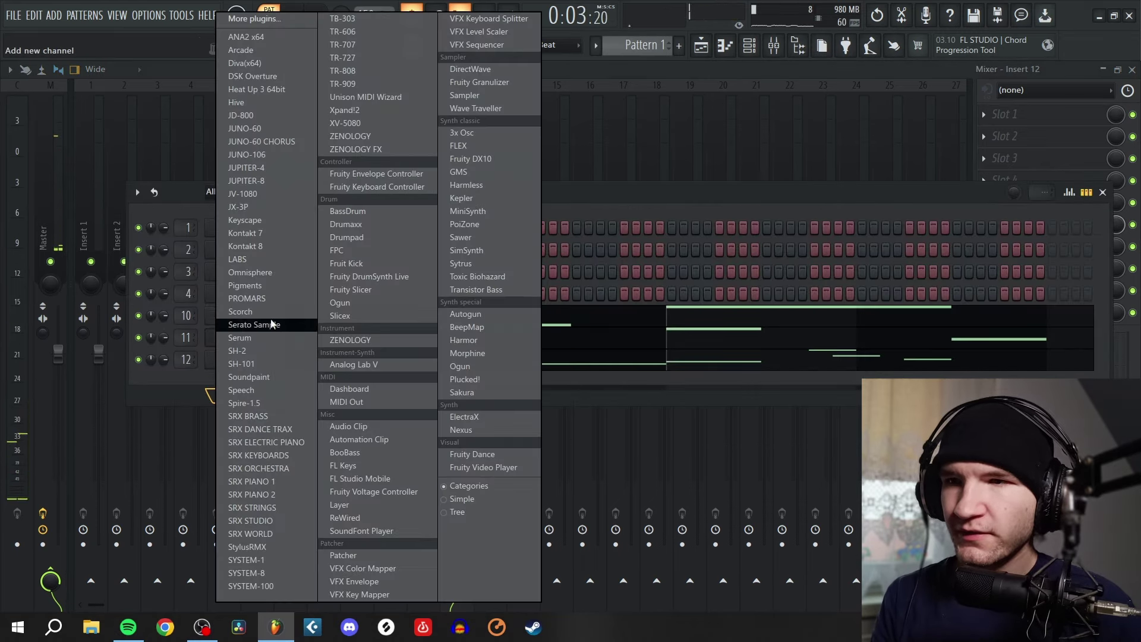
pyautogui.click(250, 339)
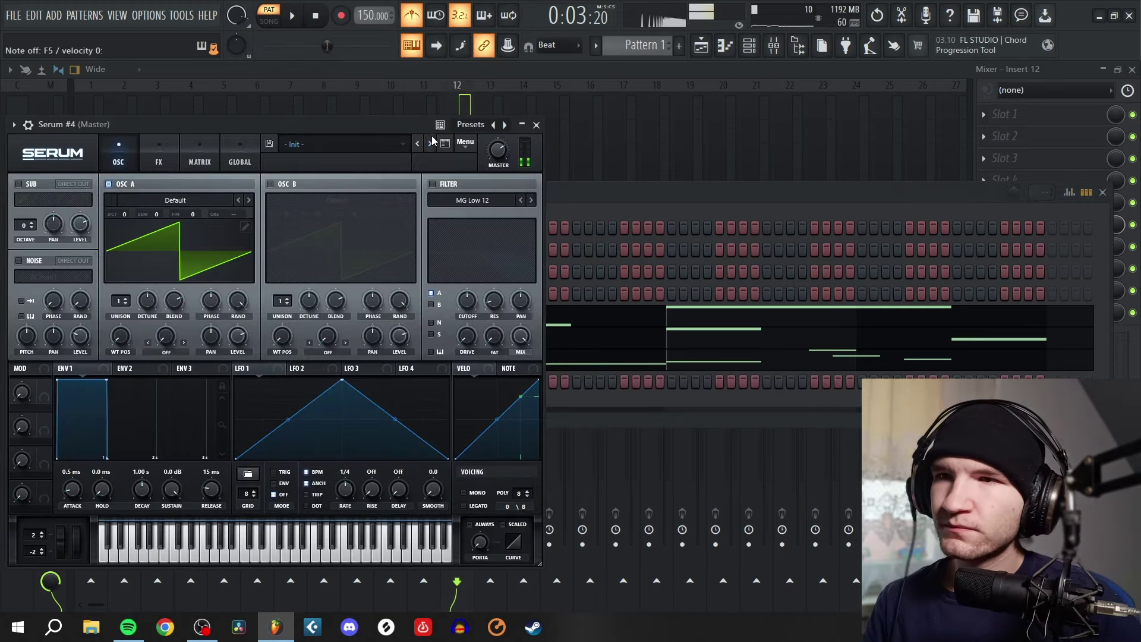
pyautogui.click(431, 143)
pyautogui.click(431, 144)
pyautogui.click(431, 144)
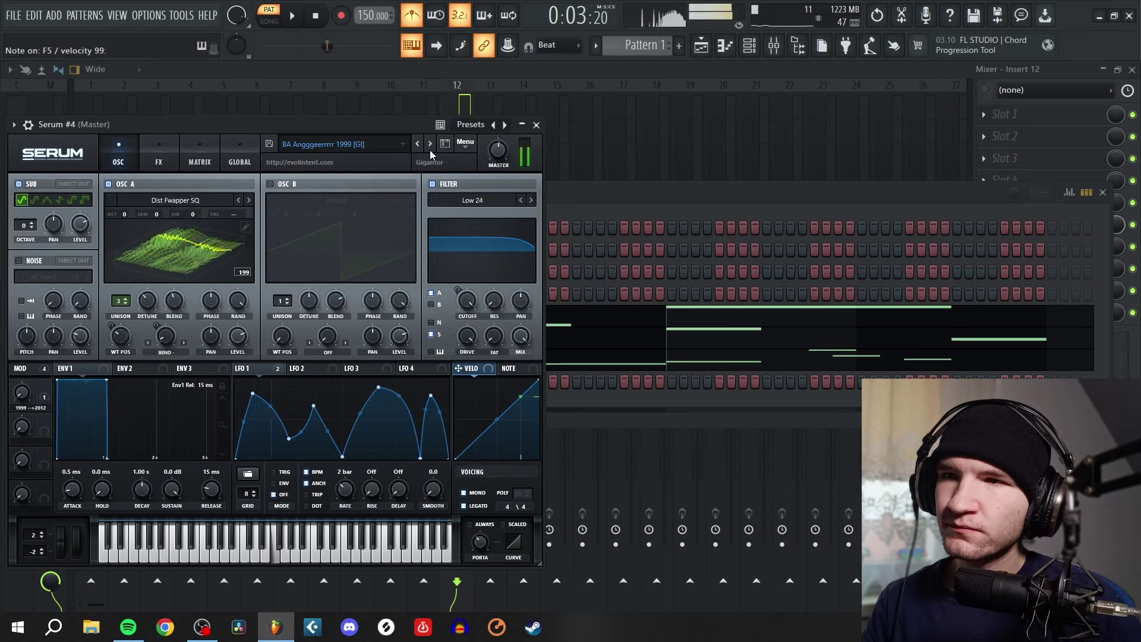
pyautogui.click(536, 125)
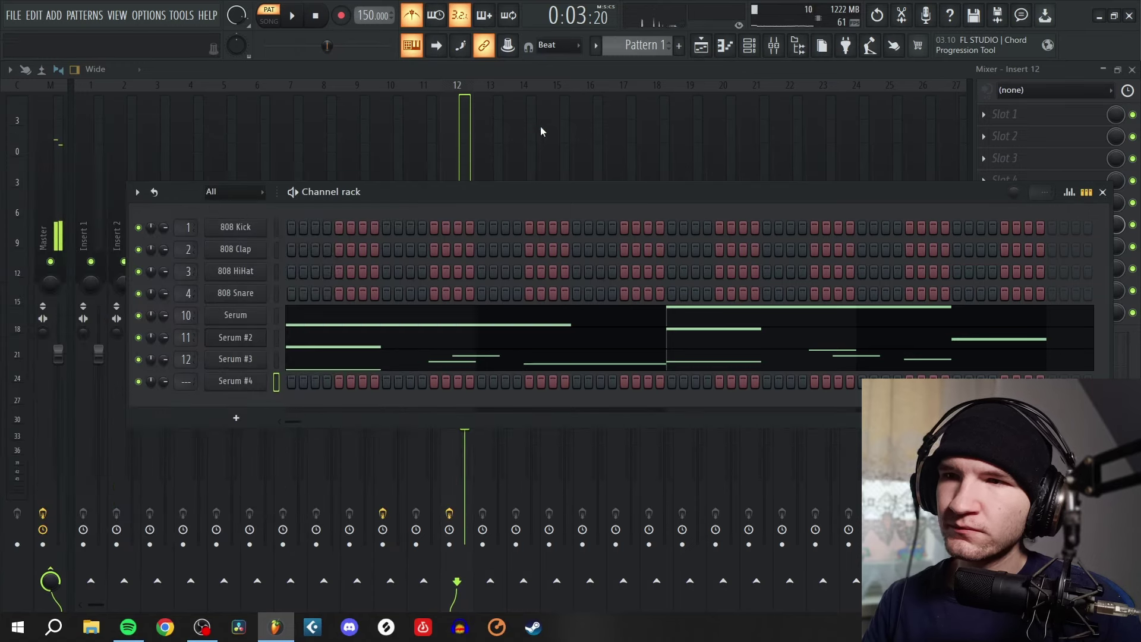
# Route the Serum #4 channel to mixer track 13 and open its piano roll
pyautogui.scroll(12, 195, 383)
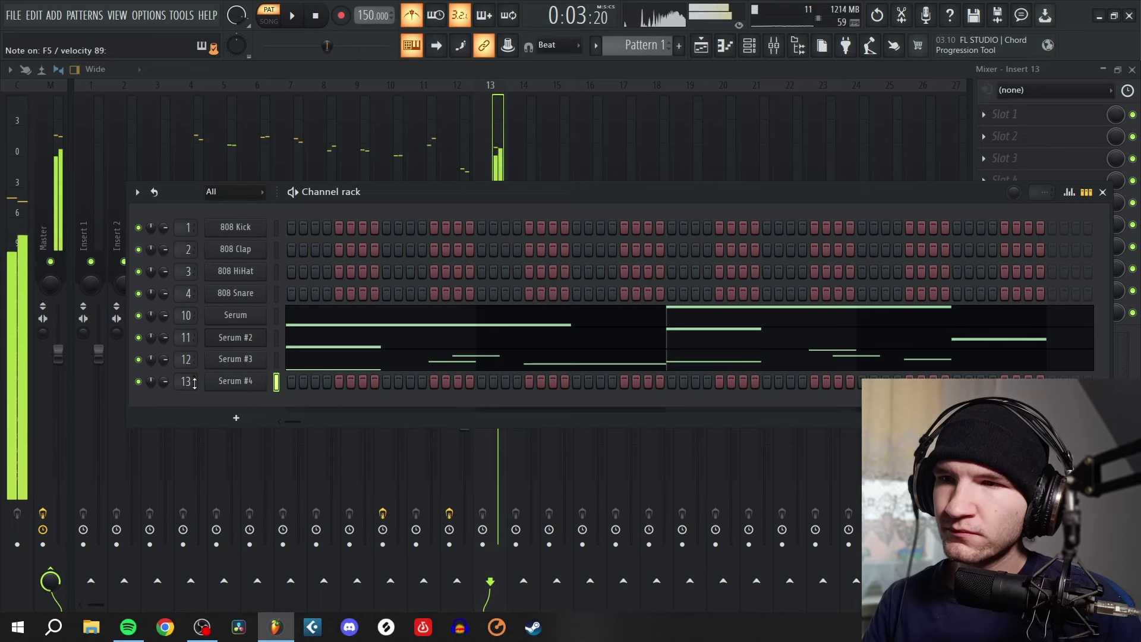
pyautogui.rightClick(229, 380)
pyautogui.click(321, 377)
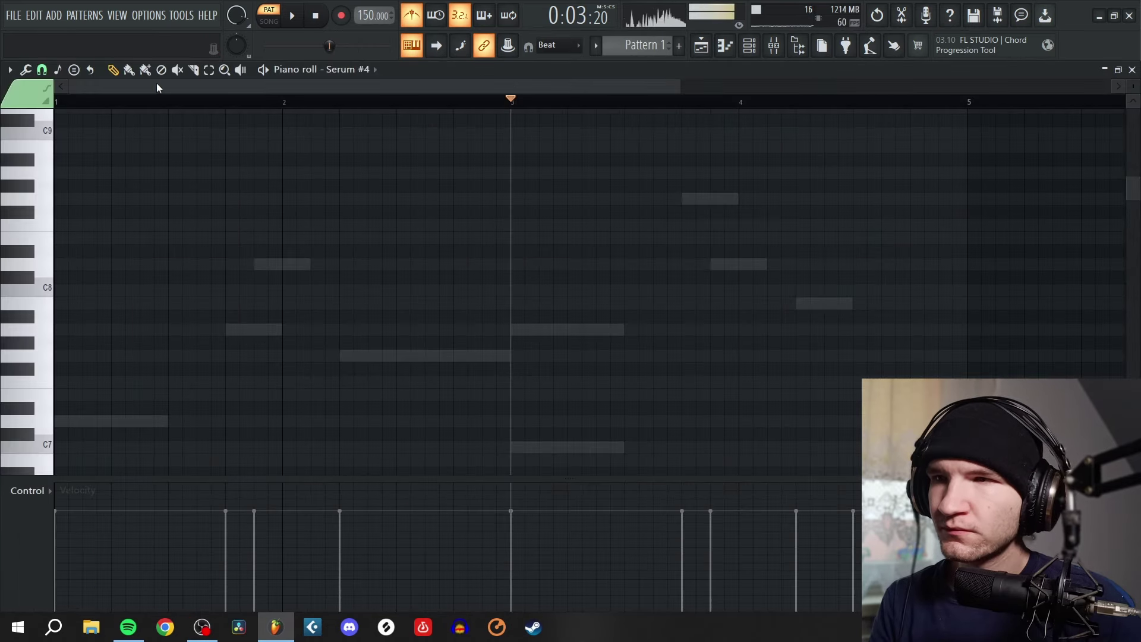
# Place a quarter-bar C8 note at the start of the Serum #4 part, moving it from B7 after auditioning
pyautogui.press('space')
pyautogui.press('space')
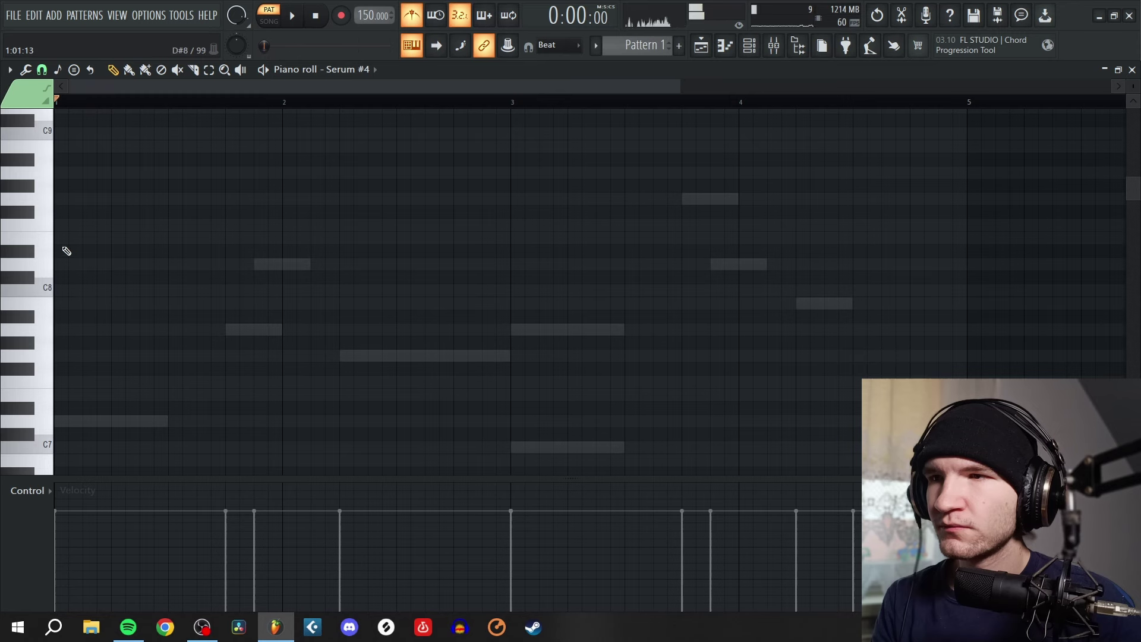
pyautogui.moveTo(68, 293); pyautogui.dragTo(66, 307)
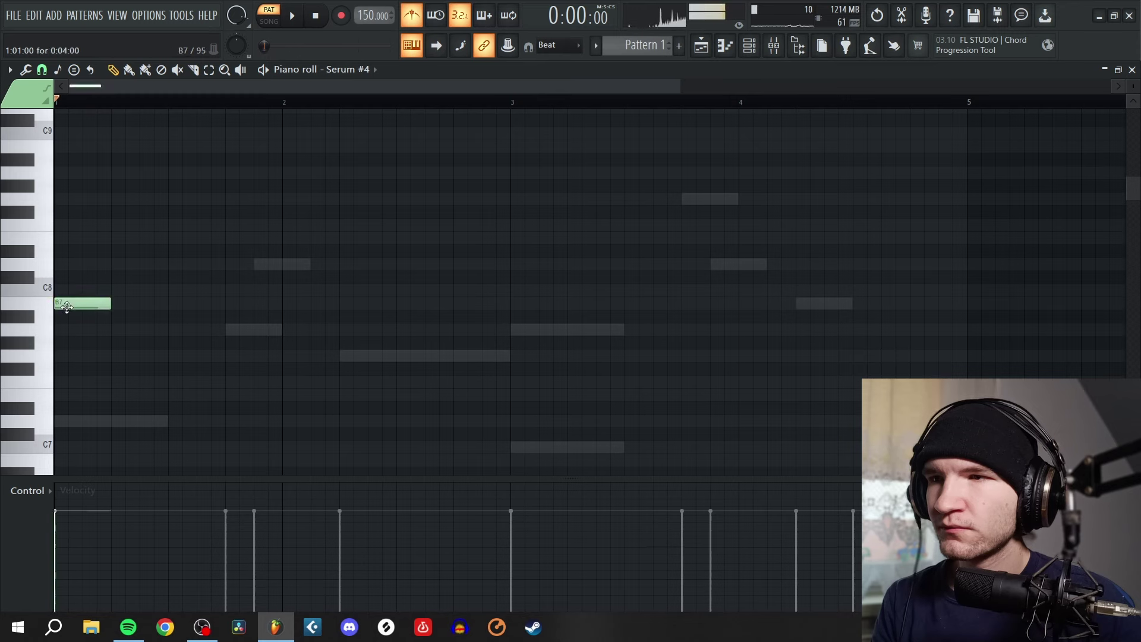
pyautogui.press('space')
pyautogui.press('space')
pyautogui.press('space')
pyautogui.press('space')
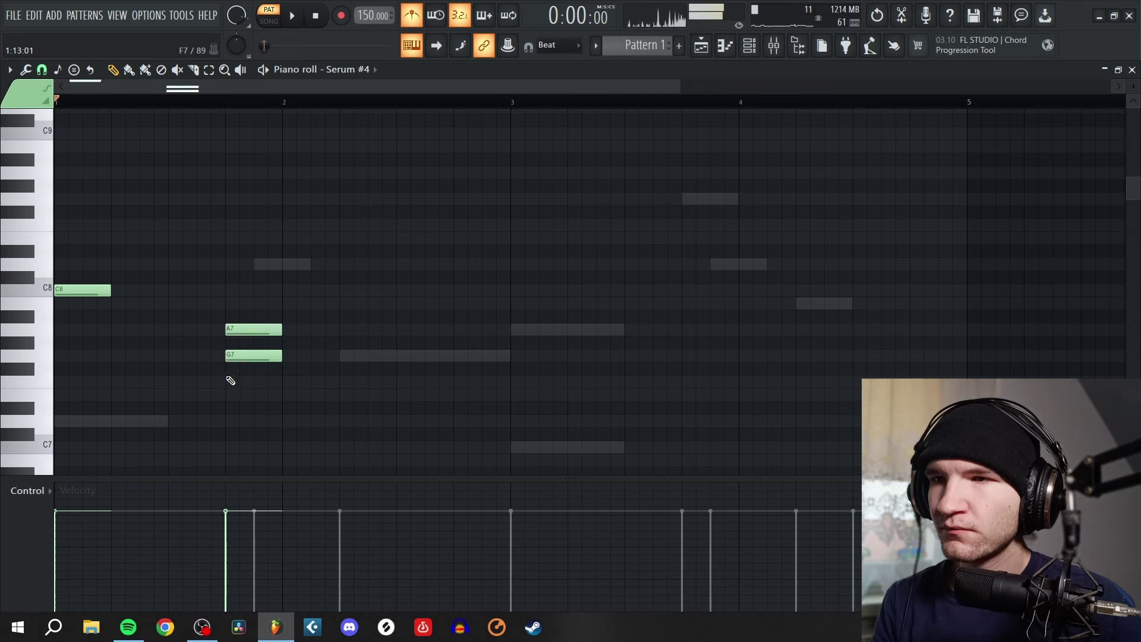
# Replace the trial A7 and G7 notes at 1:13 with a quarter-bar F7, and add a quarter-bar A7 at 1:15
pyautogui.rightClick(241, 355)
pyautogui.rightClick(242, 330)
pyautogui.press('space')
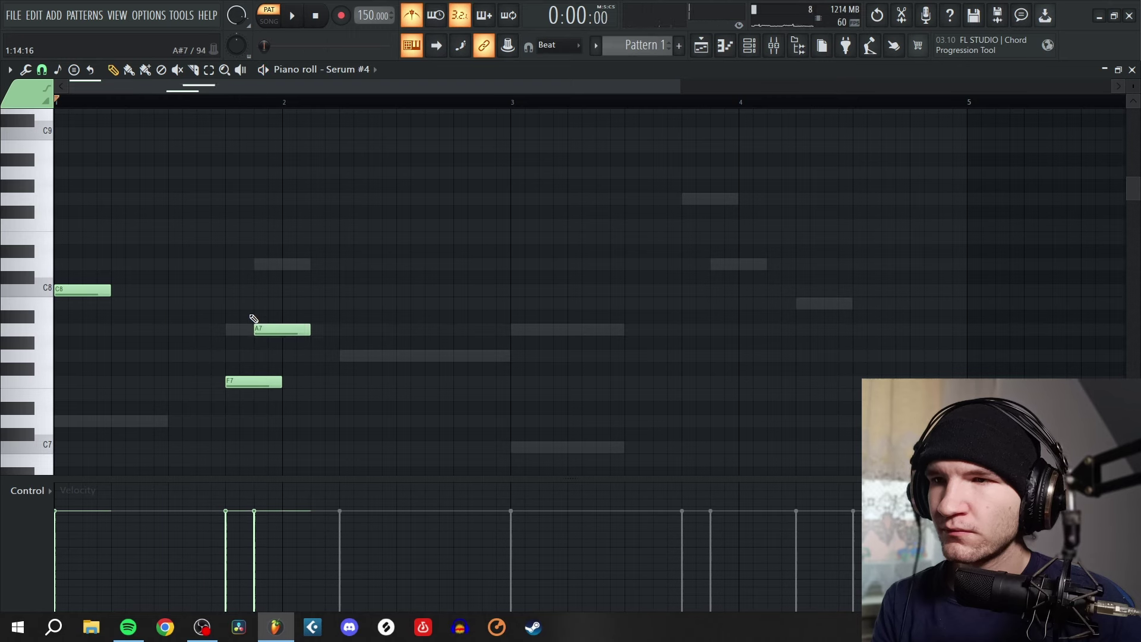
# Raise the A7 note at 1:15 to A#7 and add a half-bar C8 note, moving it from 2:09 to 2:13
pyautogui.press('space')
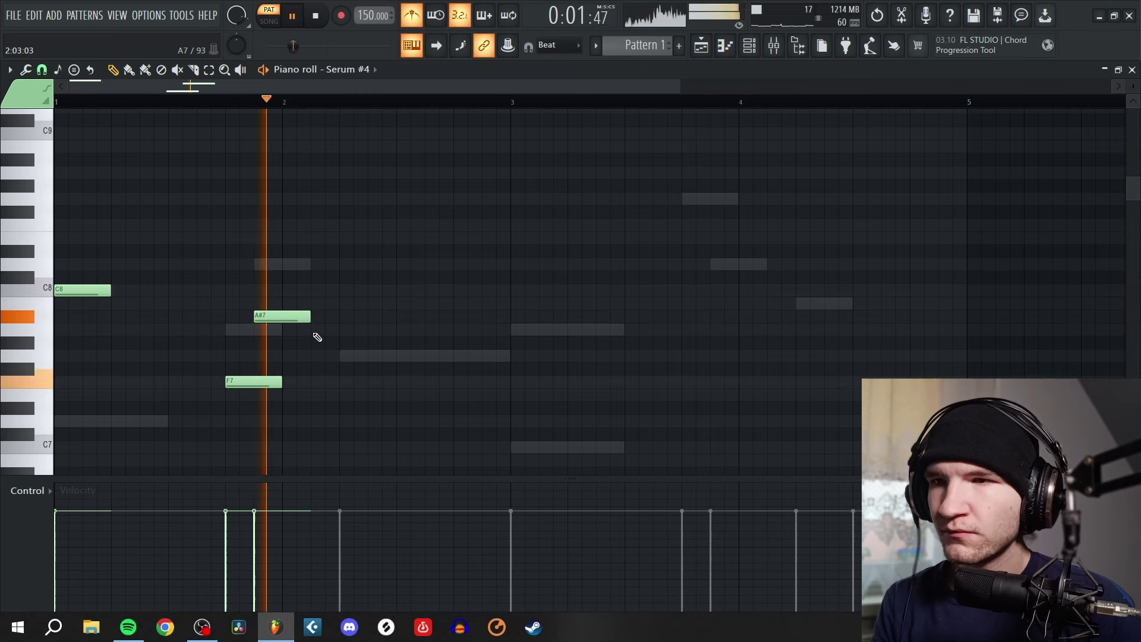
pyautogui.press('space')
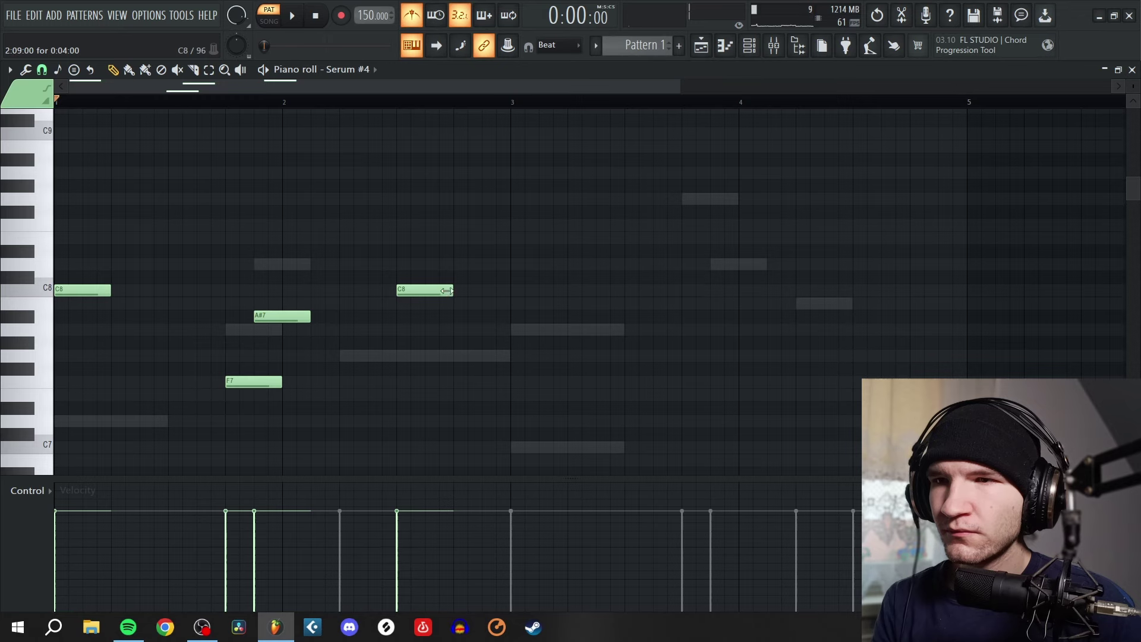
pyautogui.press('space')
pyautogui.moveTo(461, 296); pyautogui.dragTo(517, 291)
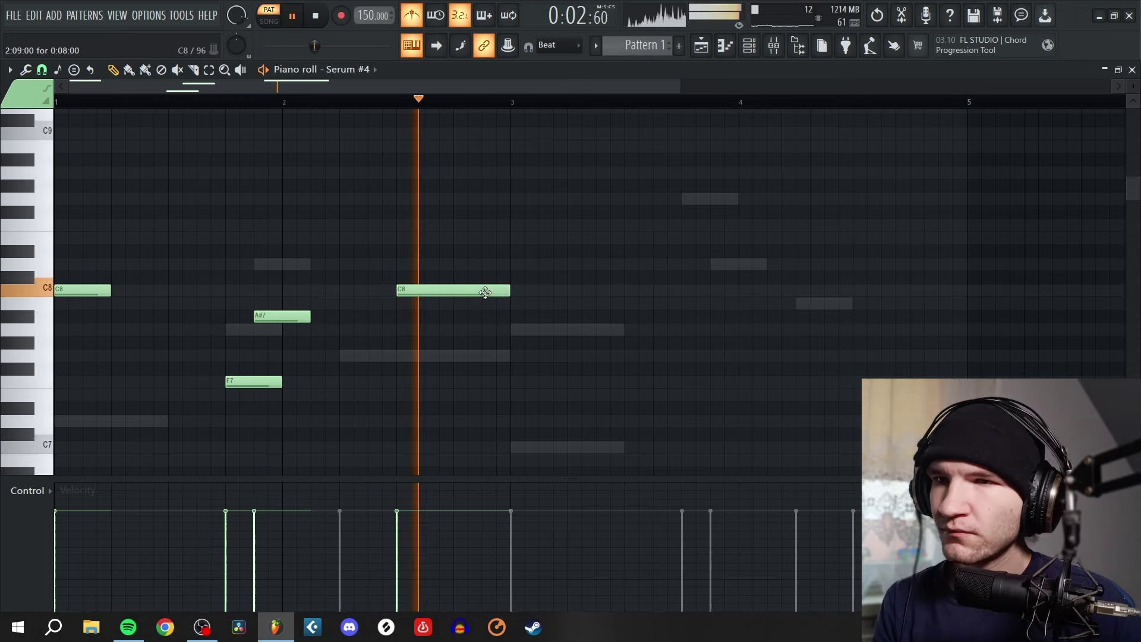
pyautogui.press('space')
pyautogui.press('space')
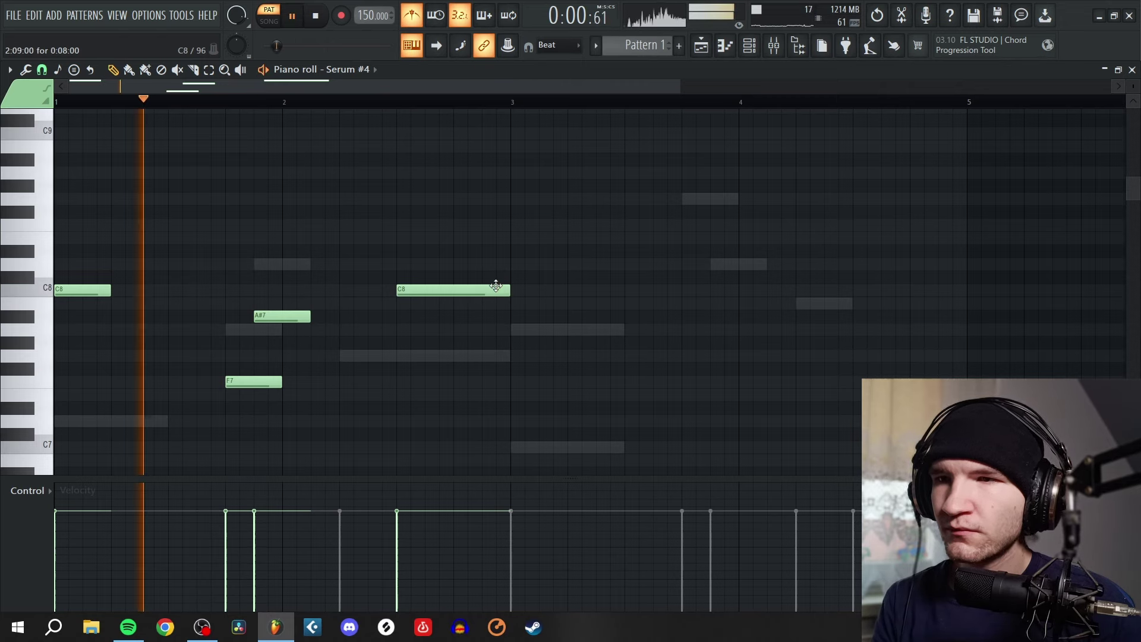
pyautogui.moveTo(466, 288); pyautogui.dragTo(523, 290)
pyautogui.press('space')
# Add a D#8 note at 2:15 above the second C8, shorten it to two steps, and play the part back
pyautogui.moveTo(498, 226)
pyautogui.mouseDown()
pyautogui.moveTo(482, 222)
pyautogui.moveTo(487, 256)
pyautogui.mouseUp()
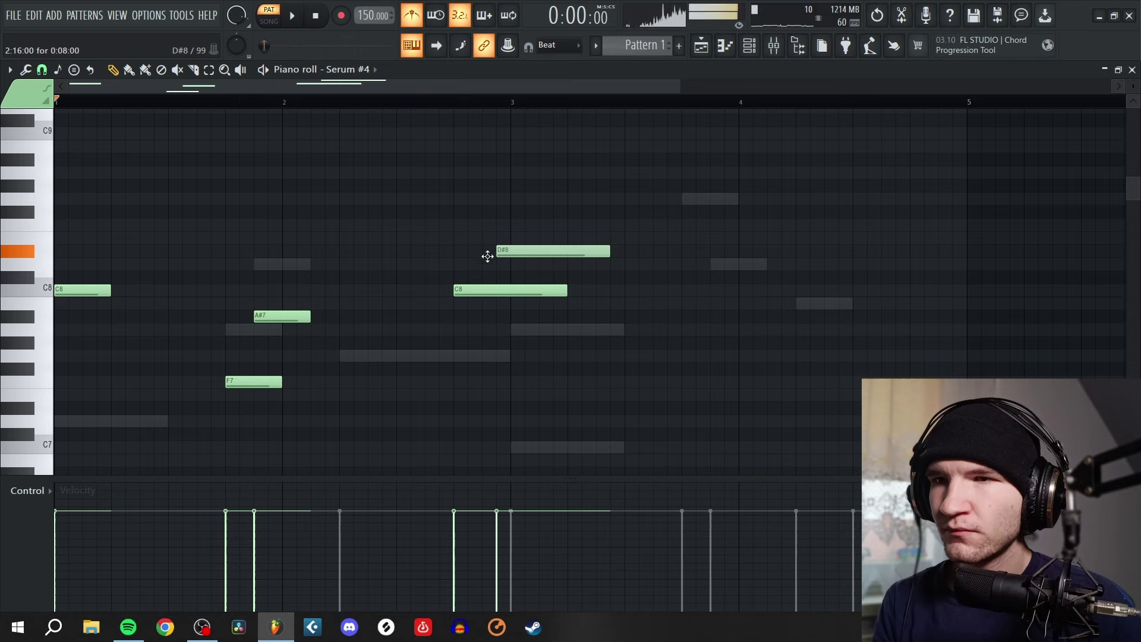
pyautogui.press('space')
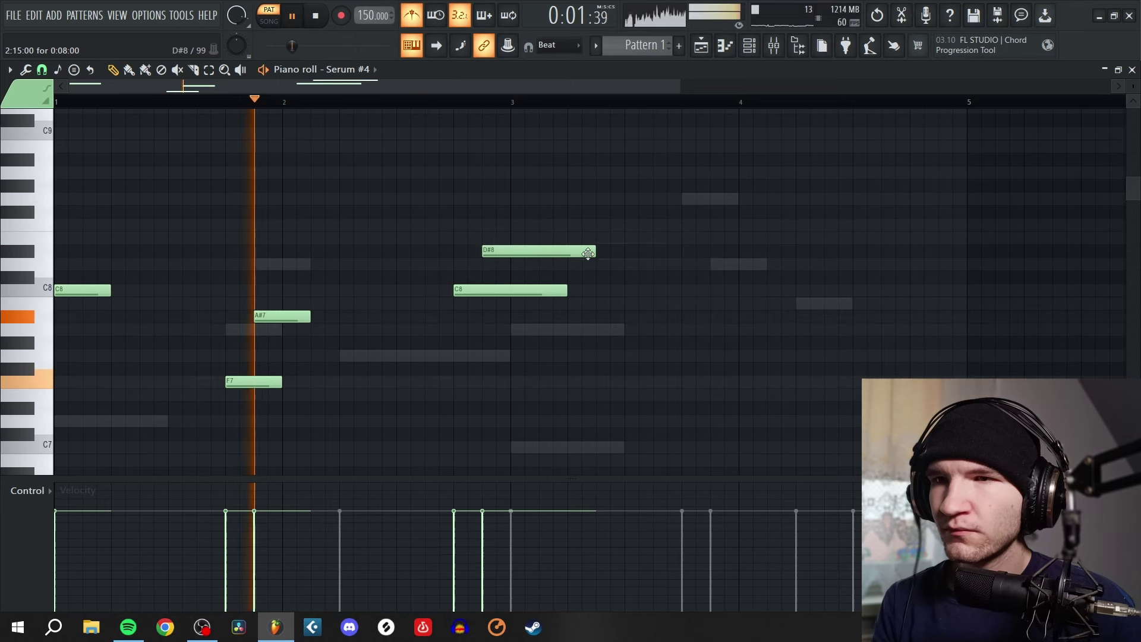
pyautogui.moveTo(592, 254); pyautogui.dragTo(513, 253)
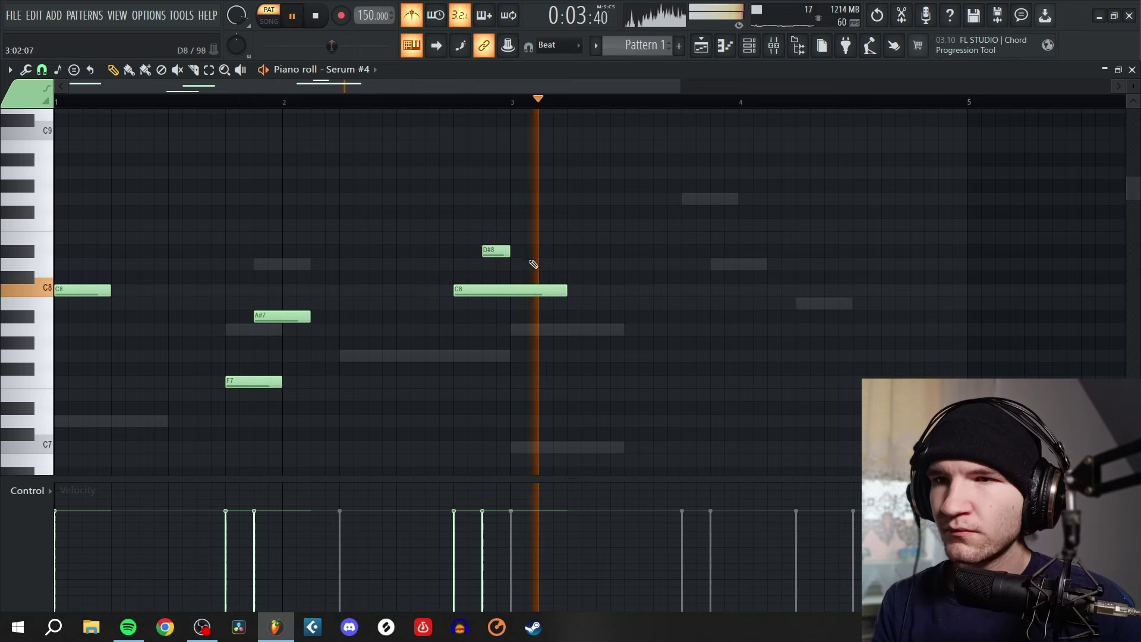
pyautogui.press('space')
pyautogui.press('space')
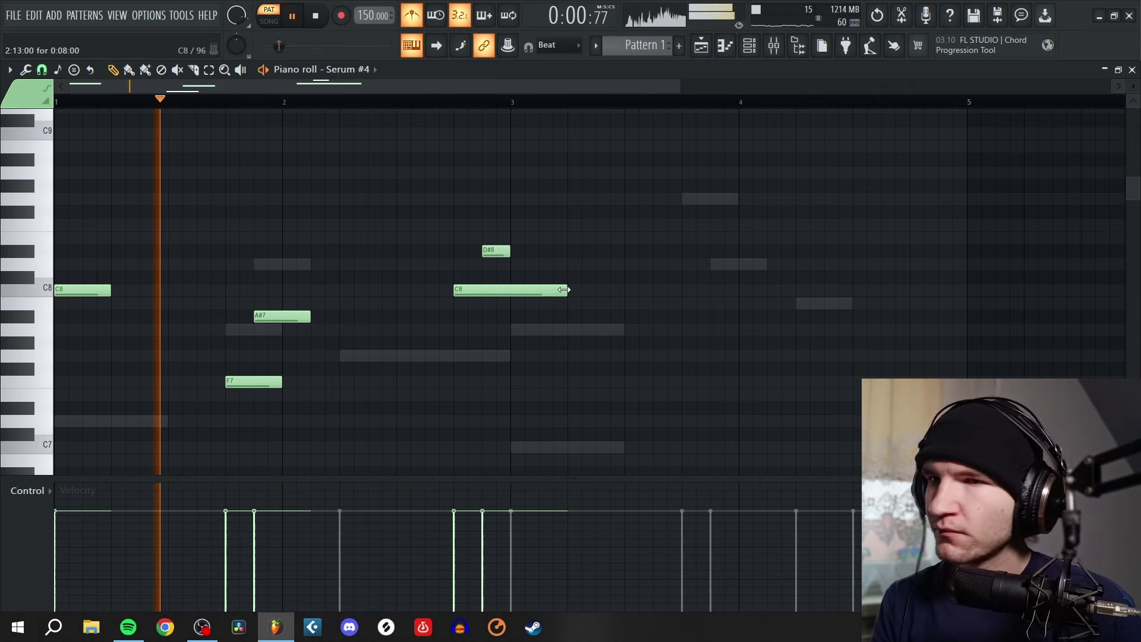
# Lengthen the C8 note at 2:13 to three quarters of a bar and audition the Serum #4 part
pyautogui.moveTo(564, 291); pyautogui.dragTo(624, 291)
pyautogui.press('space')
pyautogui.press('space')
pyautogui.press('space')
# Try a half-bar length on the opening C8 note of the Serum #4 part, and restore its quarter-bar length
pyautogui.moveTo(111, 292)
pyautogui.mouseDown()
pyautogui.moveTo(170, 293)
pyautogui.moveTo(99, 294)
pyautogui.moveTo(118, 299)
pyautogui.mouseUp()
pyautogui.press('space')
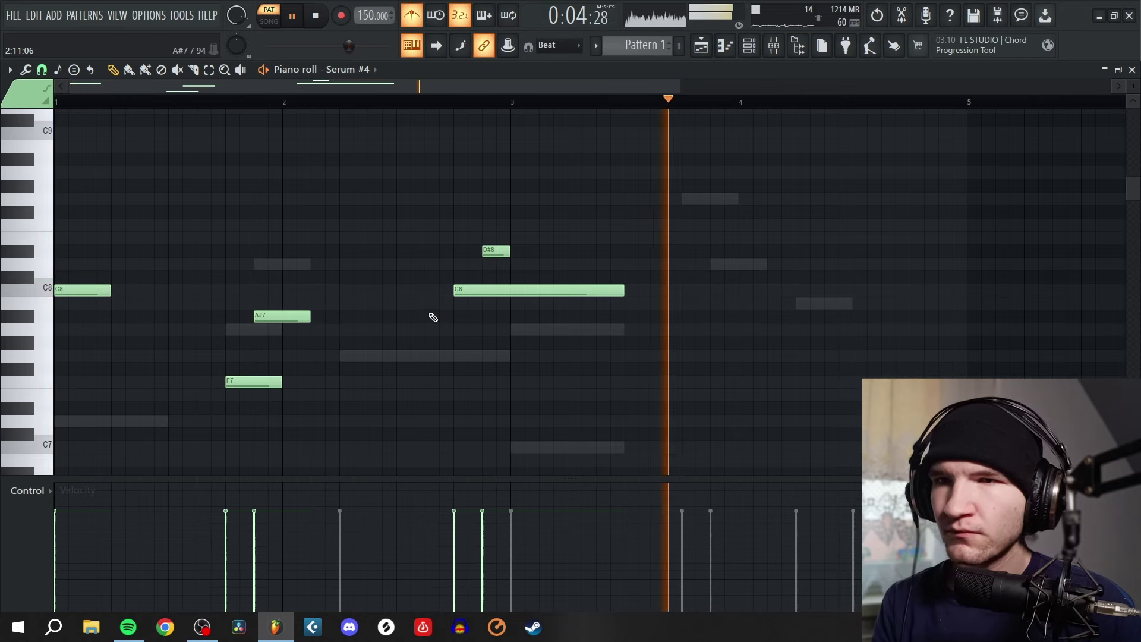
pyautogui.press('space')
pyautogui.moveTo(111, 291); pyautogui.dragTo(170, 291)
pyautogui.press('space')
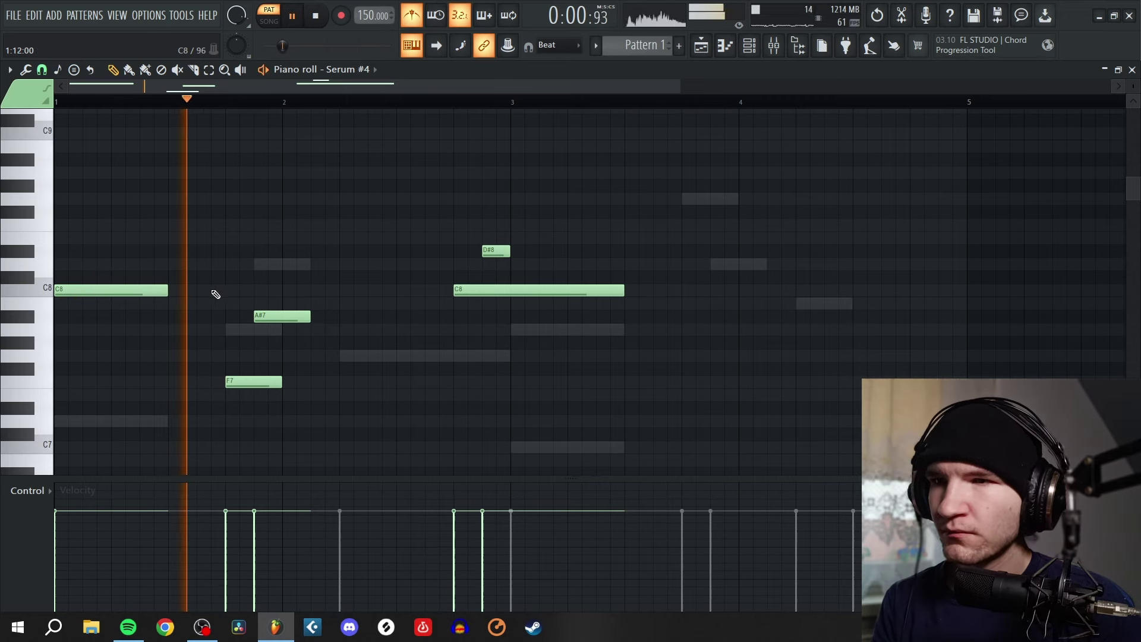
pyautogui.moveTo(170, 294); pyautogui.dragTo(113, 295)
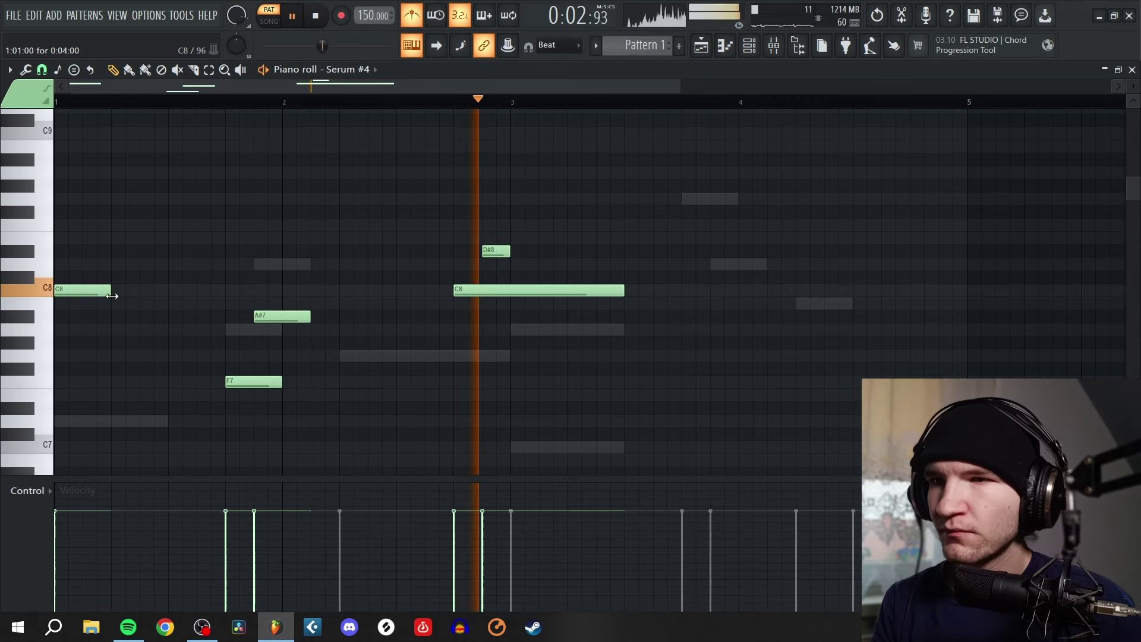
pyautogui.press('space')
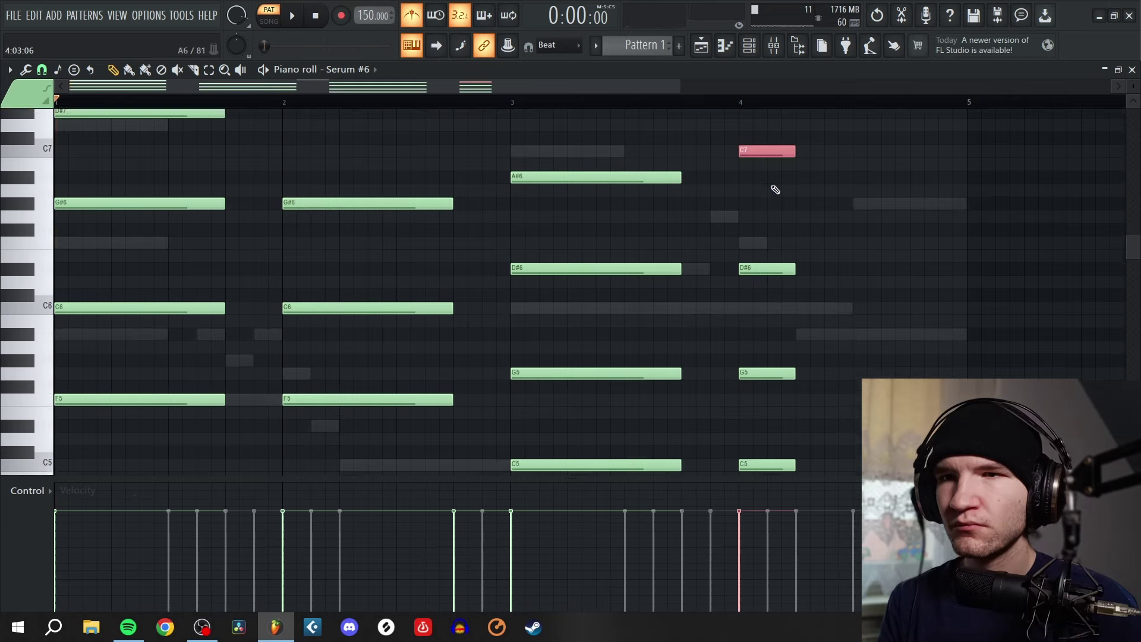
# Lengthen the four-note chord at bar 4 of the Serum #6 part (C7, D#6, G5, C5) to a half bar
pyautogui.scroll(2, 777, 186)
pyautogui.press('space')
pyautogui.press('space')
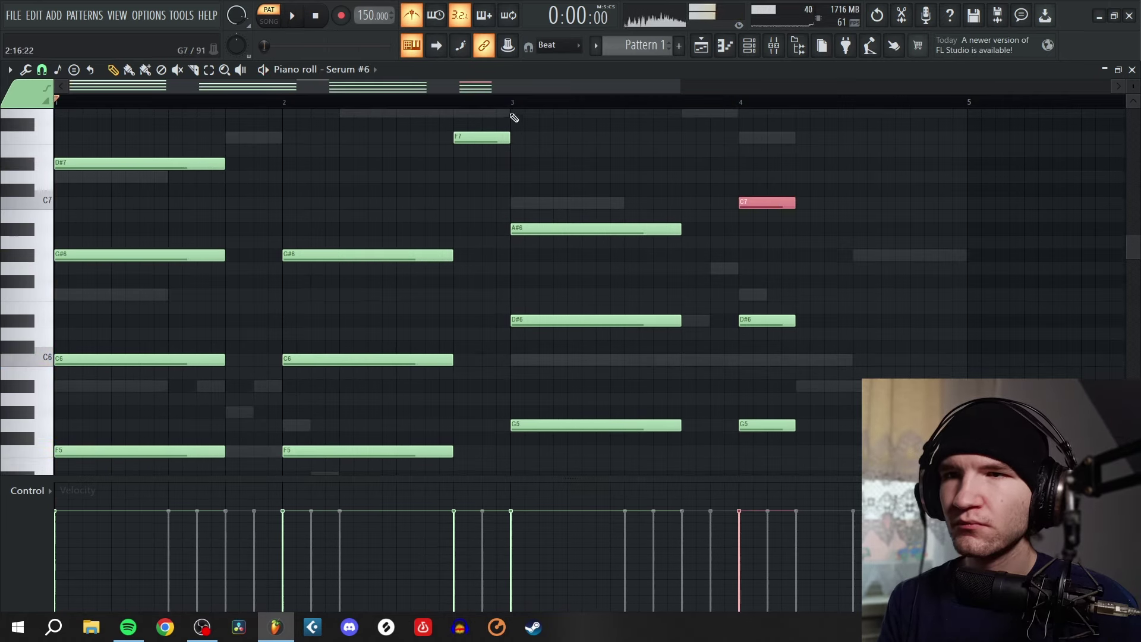
pyautogui.press('space')
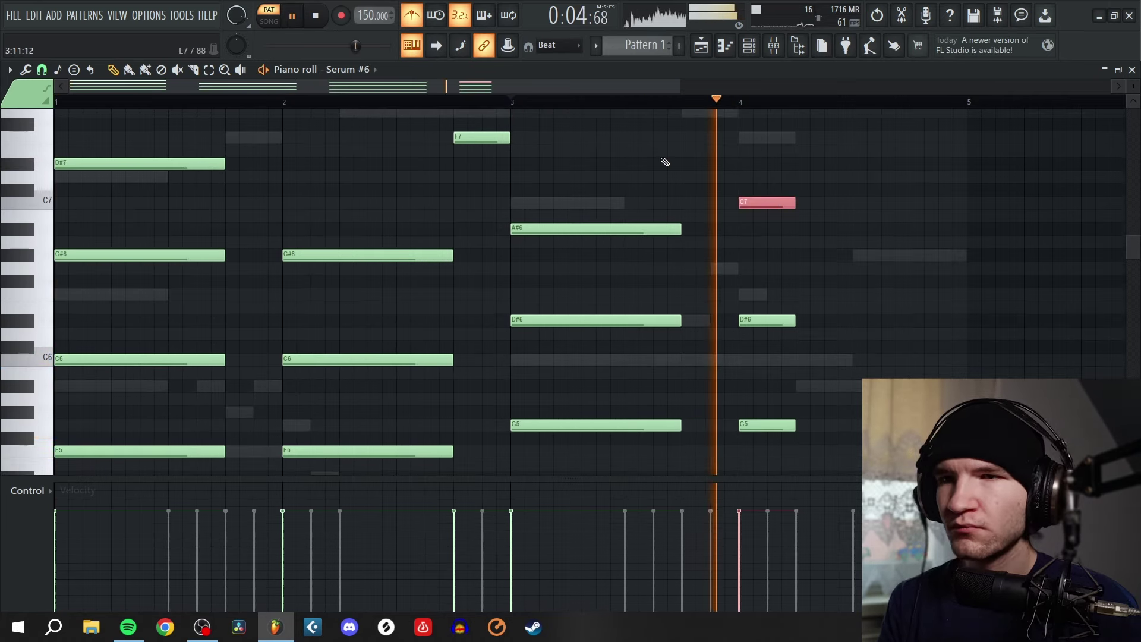
pyautogui.click(784, 164)
pyautogui.rightClick(806, 168)
pyautogui.moveTo(780, 159); pyautogui.dragTo(794, 481)
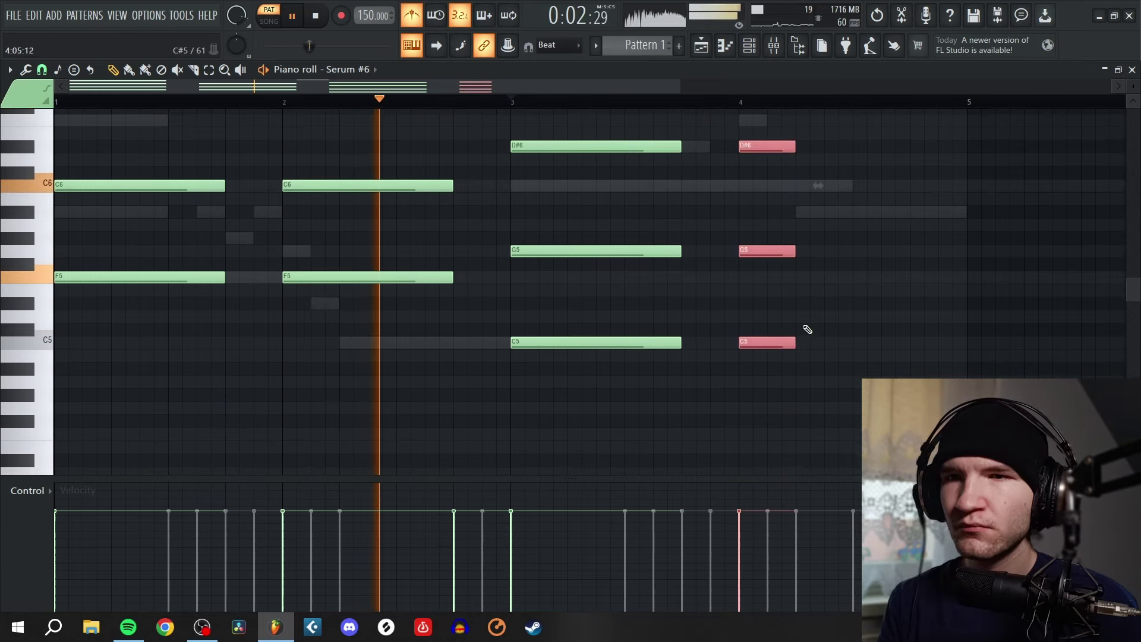
pyautogui.moveTo(796, 342); pyautogui.dragTo(852, 342)
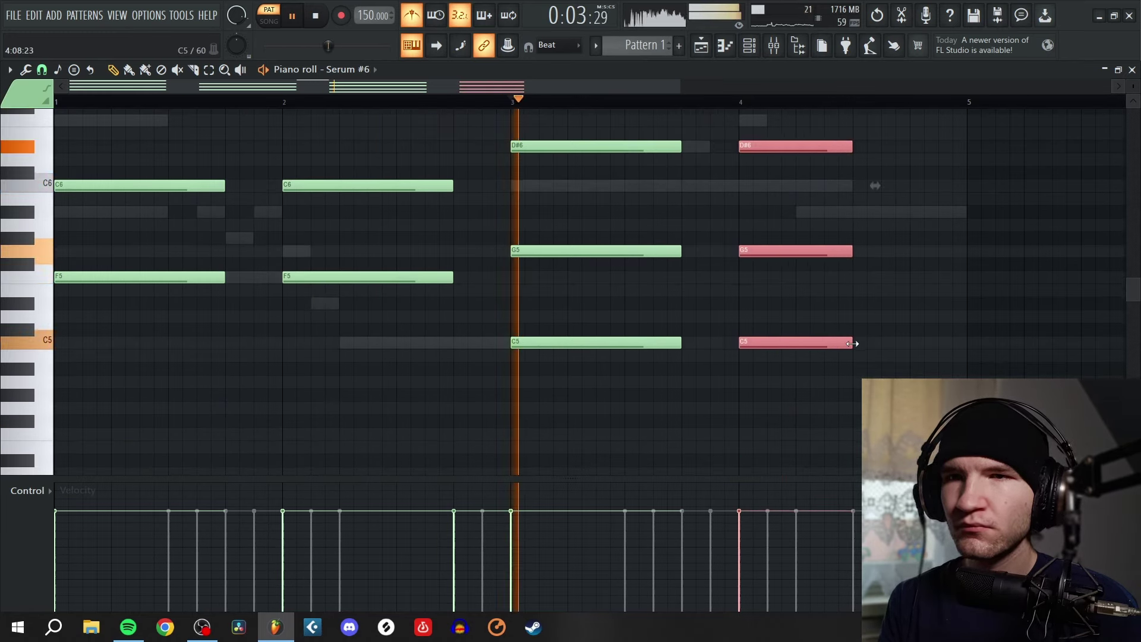
pyautogui.click(885, 312)
pyautogui.scroll(1, 885, 316)
pyautogui.scroll(2, 885, 316)
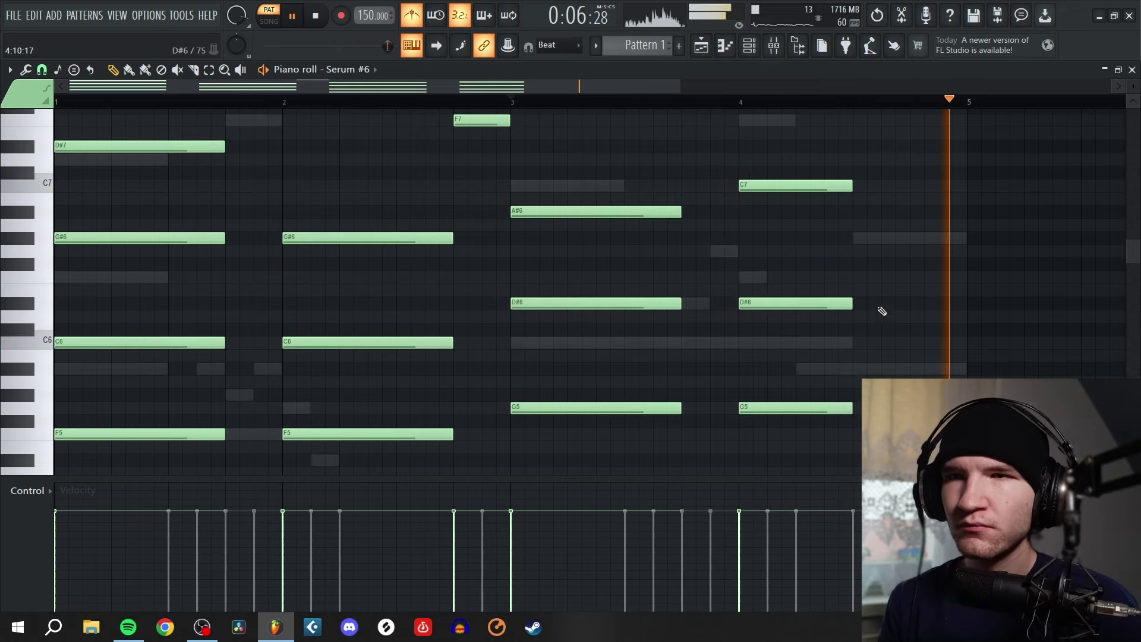
# Set the volume of mixer track 15 to 72% (-6.6 dB) while the pattern plays, and stop playback
pyautogui.click(774, 45)
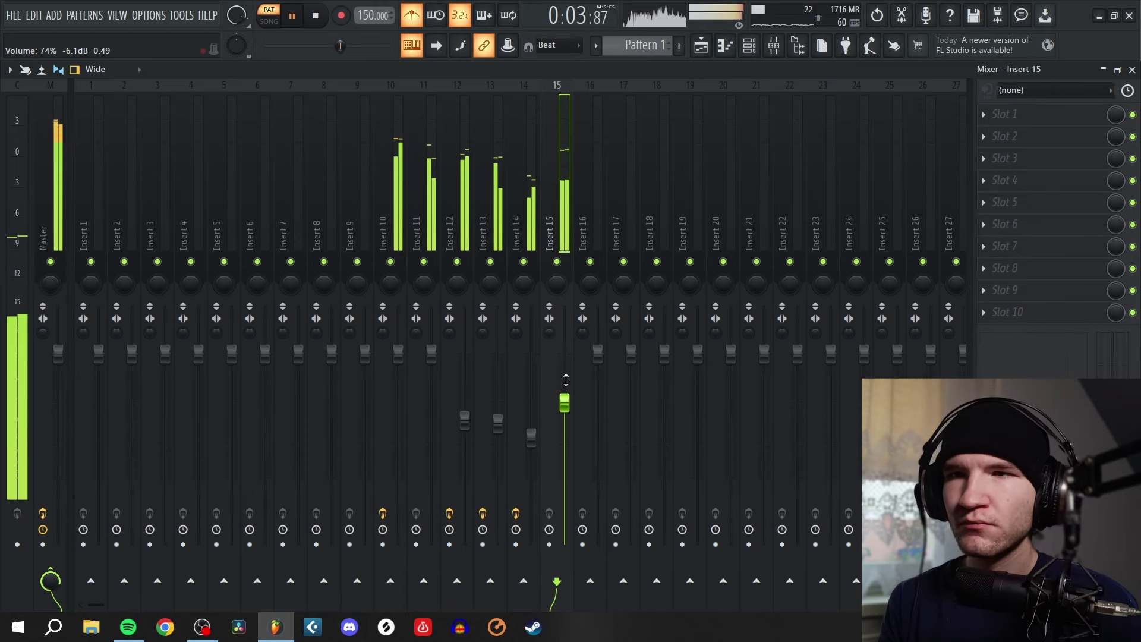
pyautogui.scroll(-2, 566, 380)
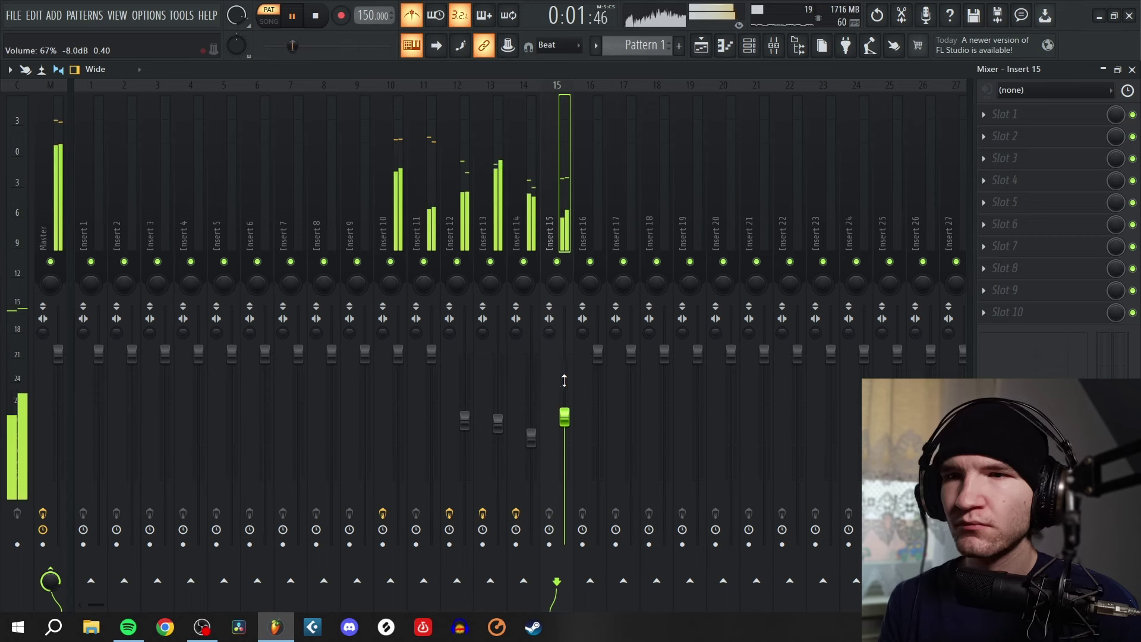
pyautogui.scroll(3, 566, 380)
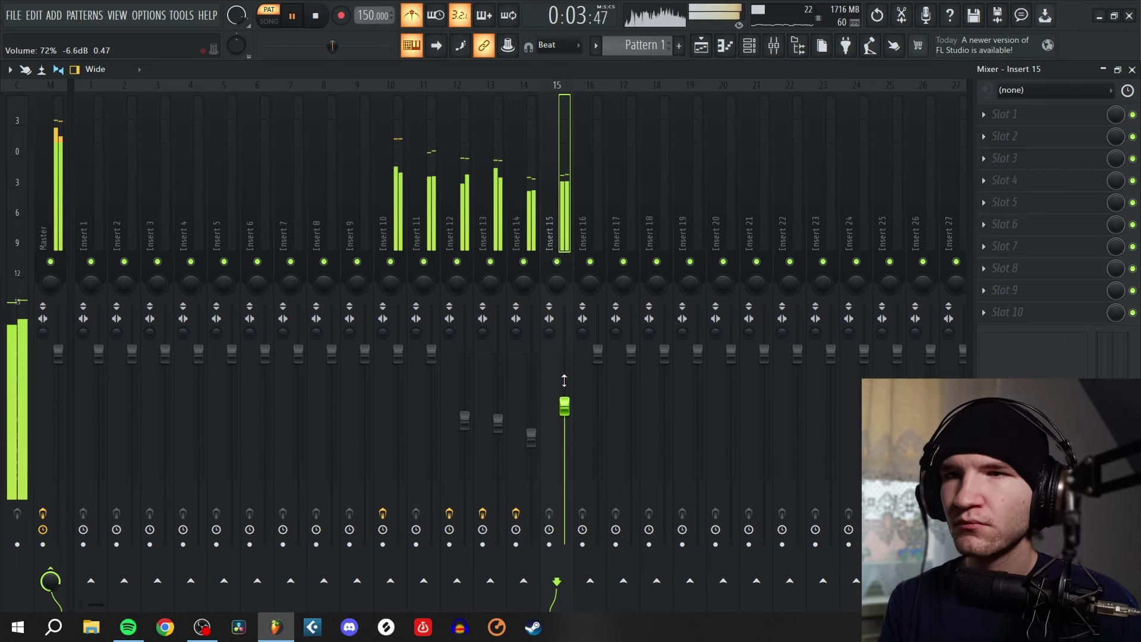
pyautogui.click(757, 47)
pyautogui.press('space')
# Audition the [SC] Hat samples between Murda and Old Soft in the sound library
pyautogui.click(241, 464)
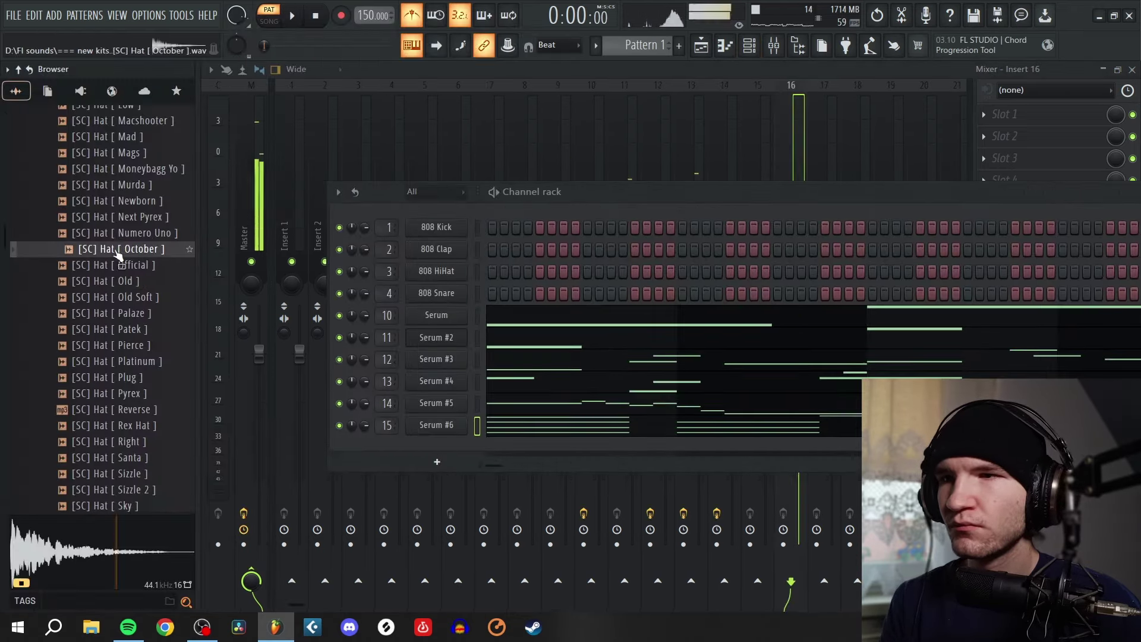
pyautogui.click(123, 220)
pyautogui.click(122, 223)
pyautogui.click(124, 204)
pyautogui.click(124, 189)
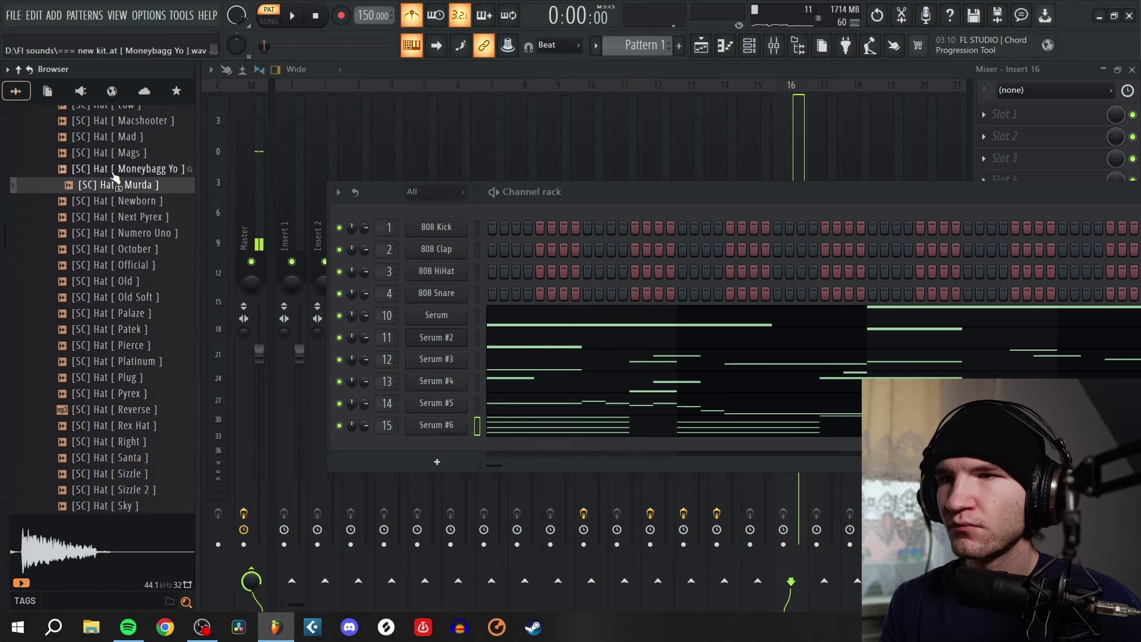
pyautogui.click(119, 248)
pyautogui.click(116, 266)
pyautogui.click(112, 282)
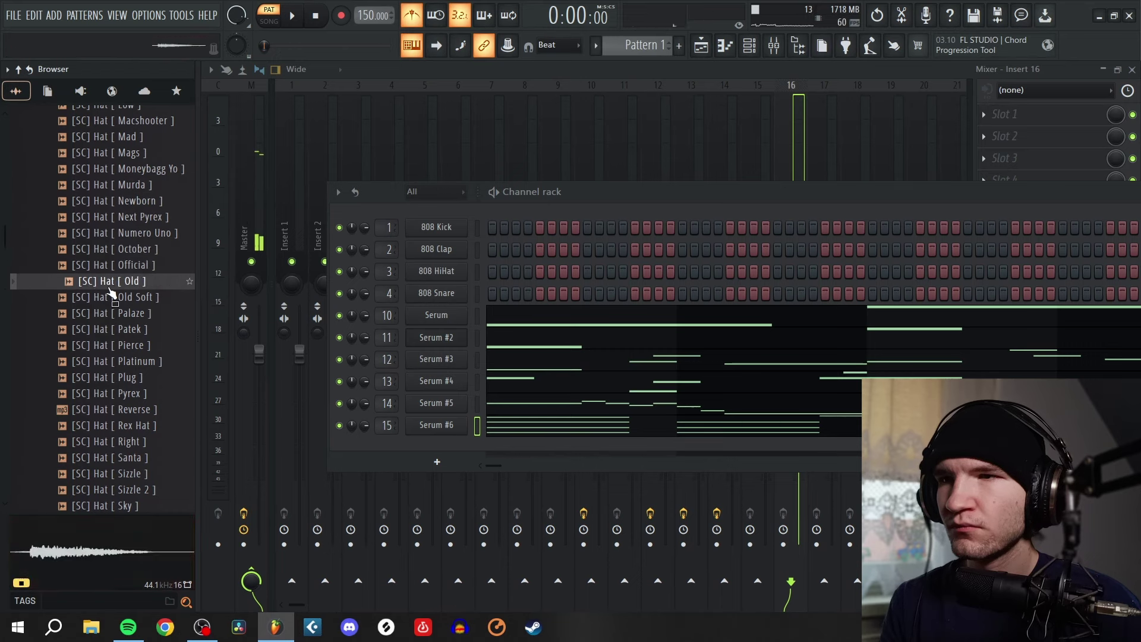
pyautogui.click(110, 295)
pyautogui.click(111, 265)
pyautogui.click(110, 252)
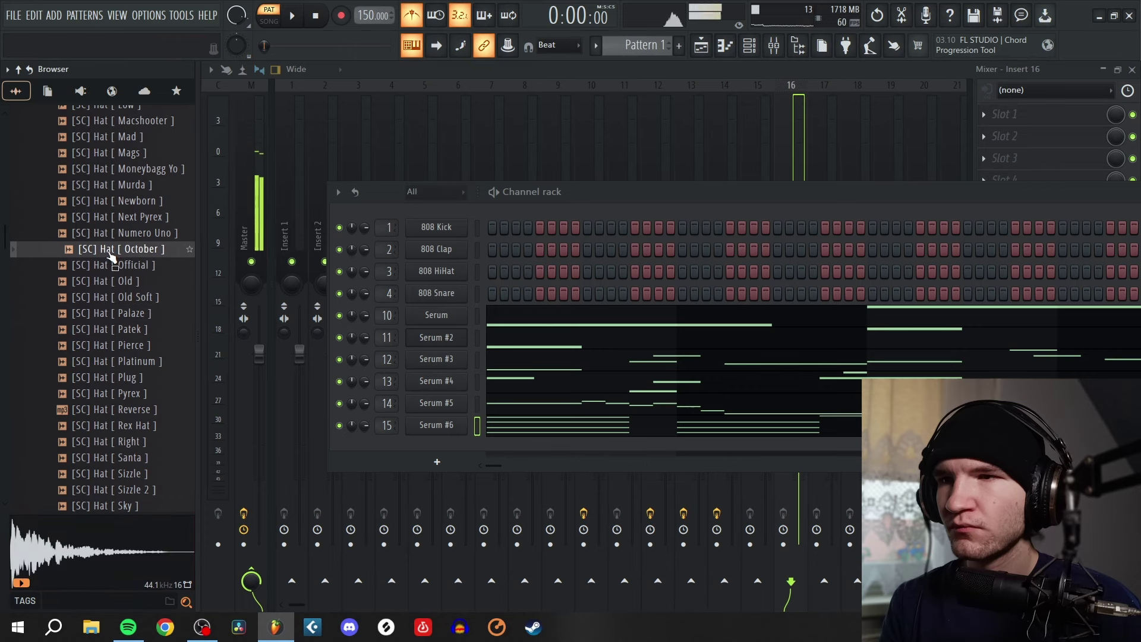
# Replace the 808 HiHat sample with [SC] Hat [ October ], fill its row every two steps, and play the pattern
pyautogui.moveTo(107, 255); pyautogui.dragTo(446, 269)
pyautogui.rightClick(437, 271)
pyautogui.click(649, 316)
pyautogui.press('space')
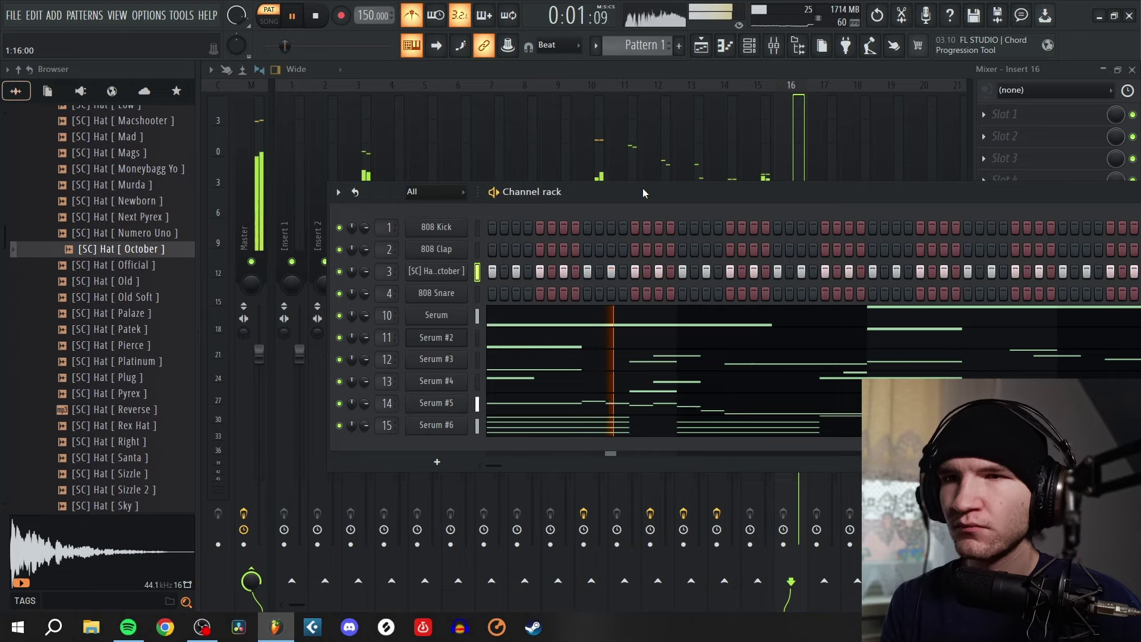
# Duplicate all hat notes in the piano roll and offset the copies by one step
pyautogui.press('F7')
pyautogui.press('space')
pyautogui.hotkey('ctrl', 'a')
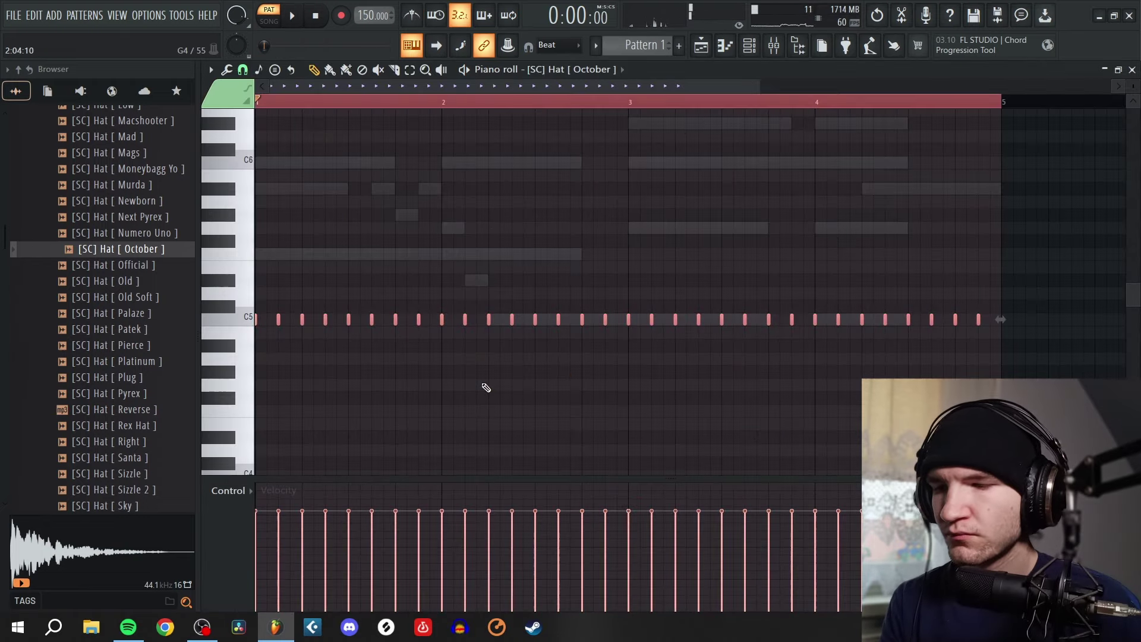
pyautogui.hotkey('shift', 'Right')
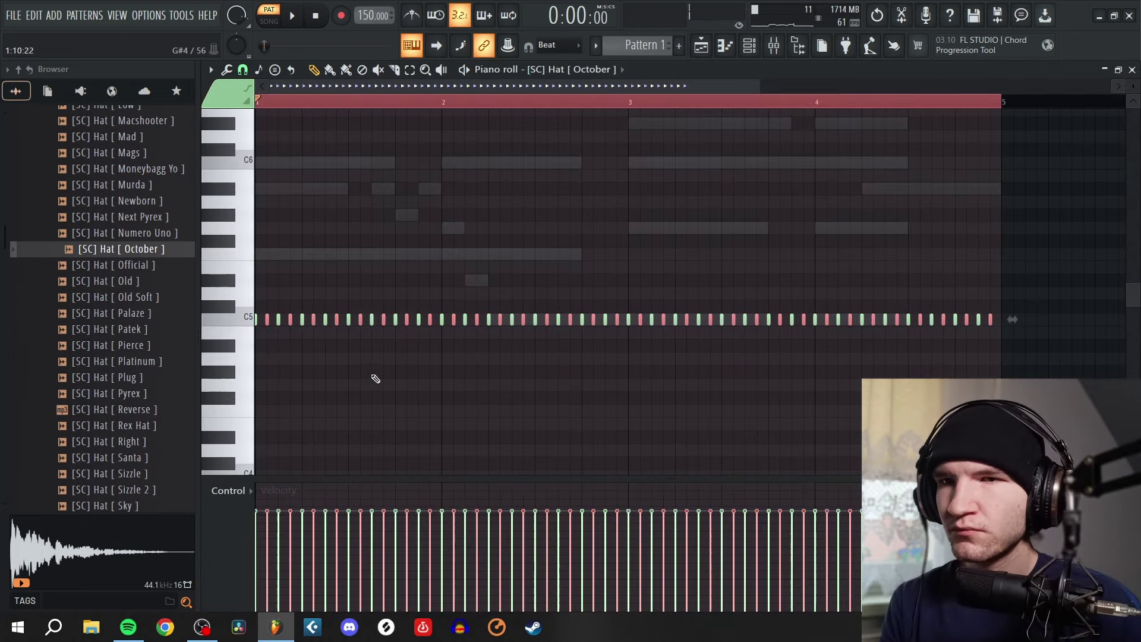
# Lower the velocity of the offset hat notes to about 52% across the pattern, deselect them and audition the result
pyautogui.scroll(4, 221, 397)
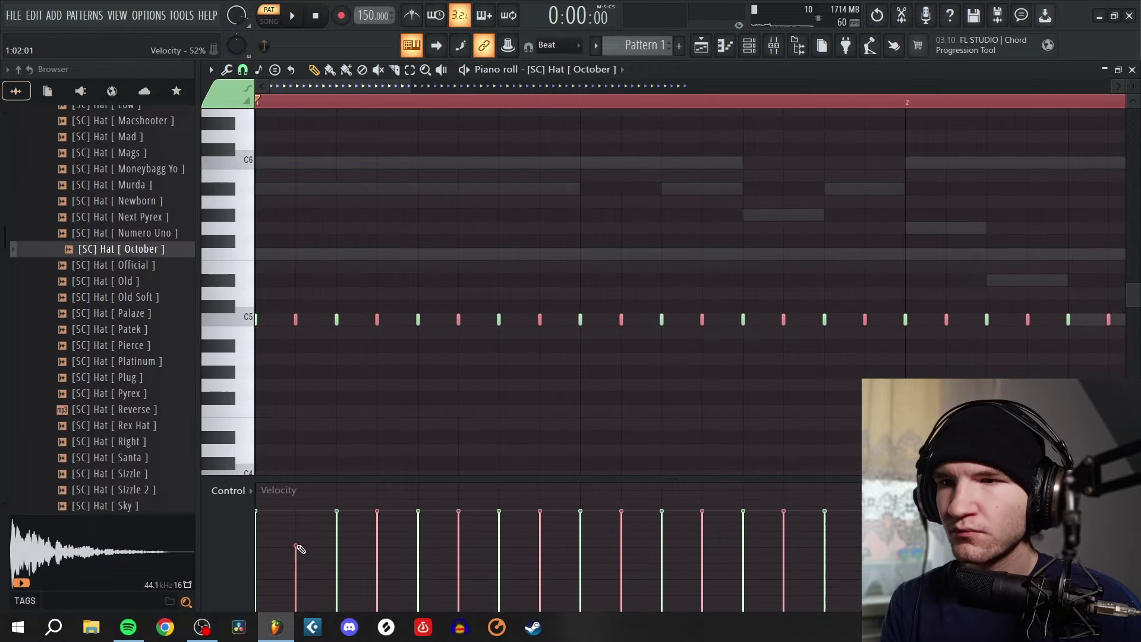
pyautogui.scroll(-4, 302, 548)
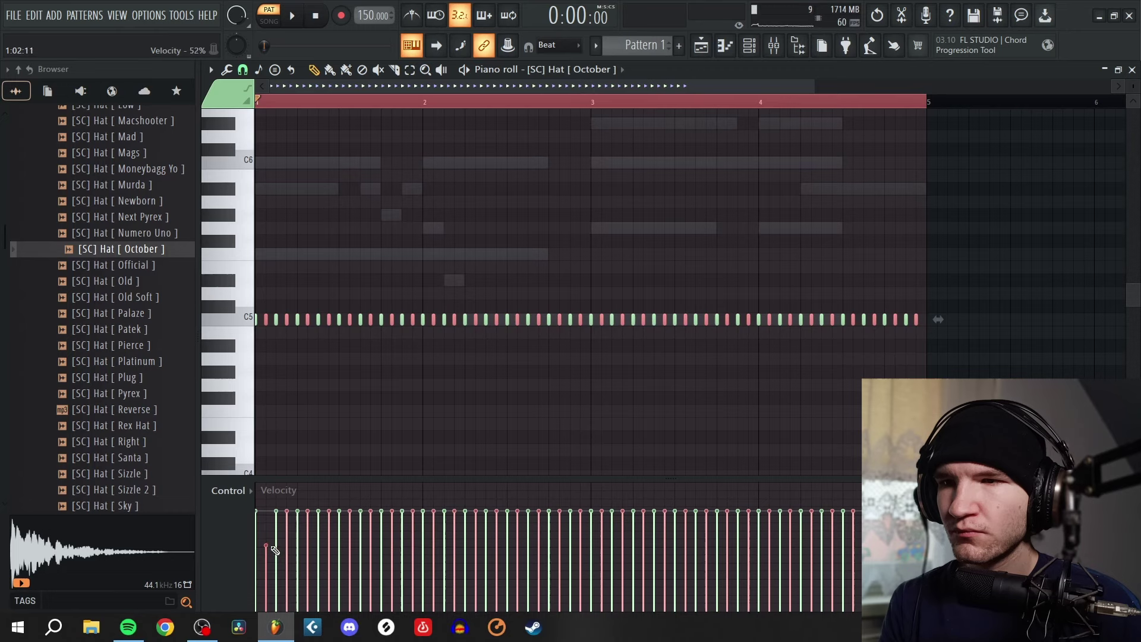
pyautogui.moveTo(439, 553); pyautogui.dragTo(854, 556)
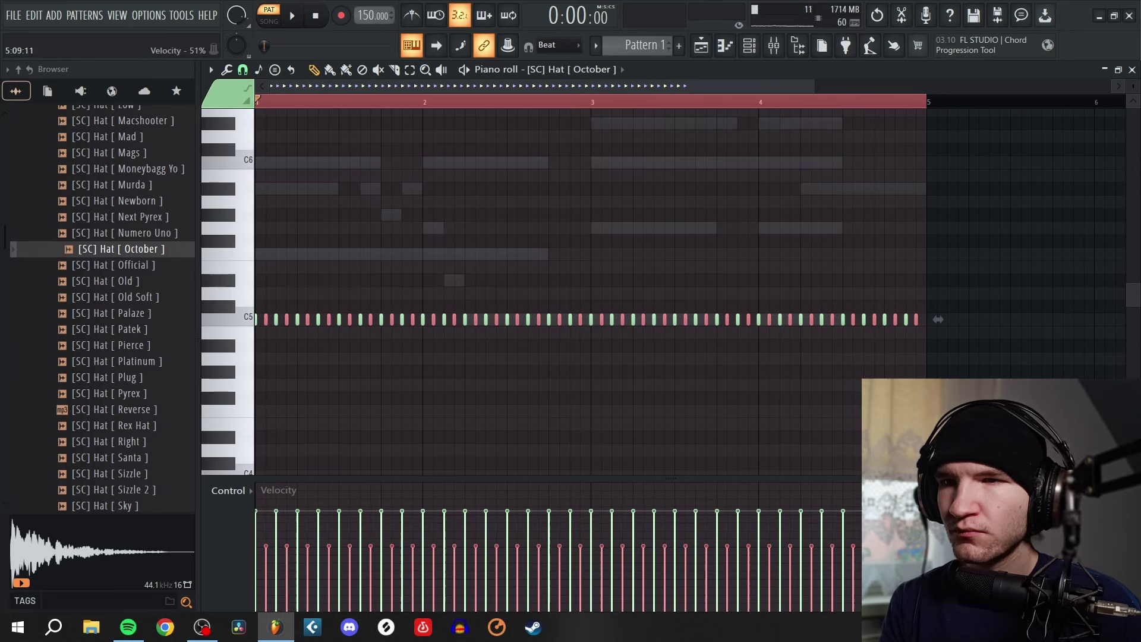
pyautogui.press('space')
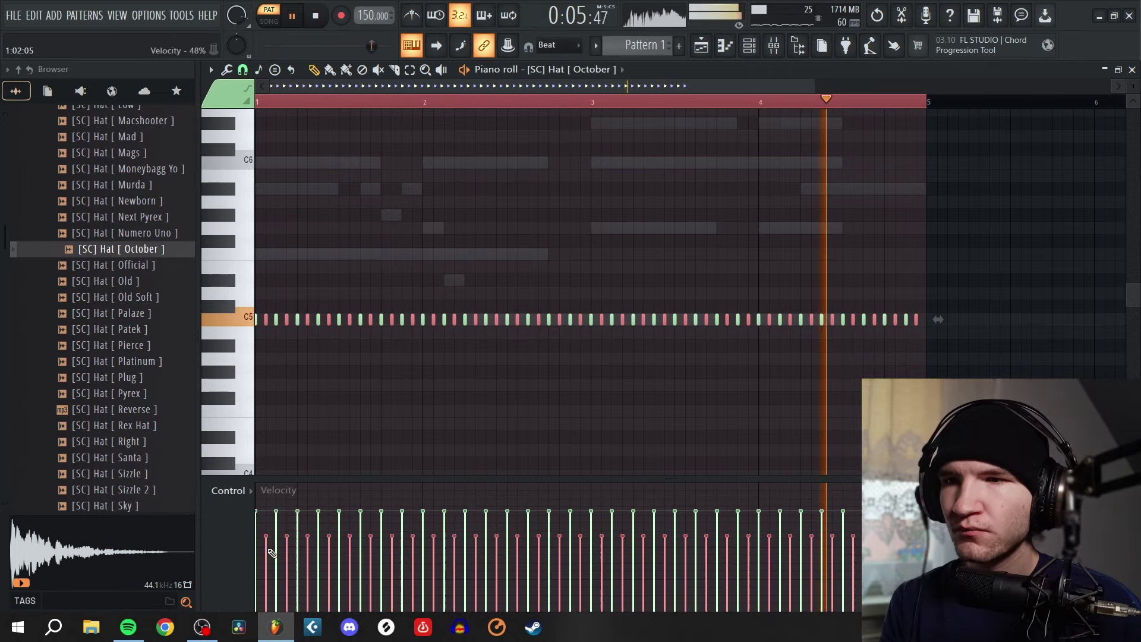
pyautogui.moveTo(265, 546); pyautogui.dragTo(942, 546)
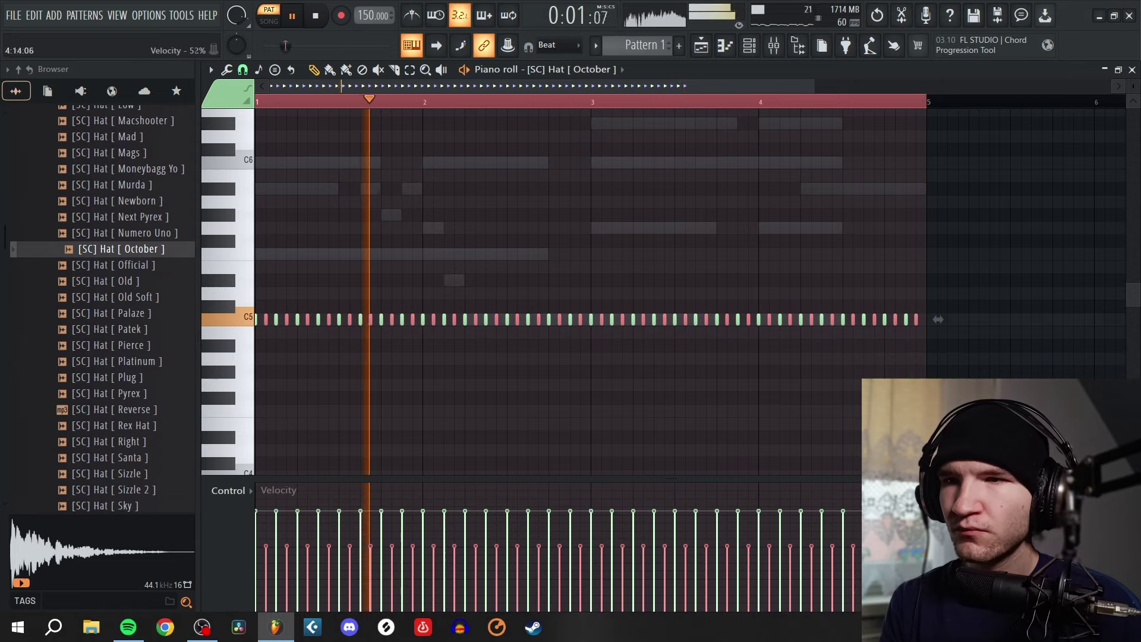
pyautogui.press('space')
pyautogui.hotkey('ctrl', 'd')
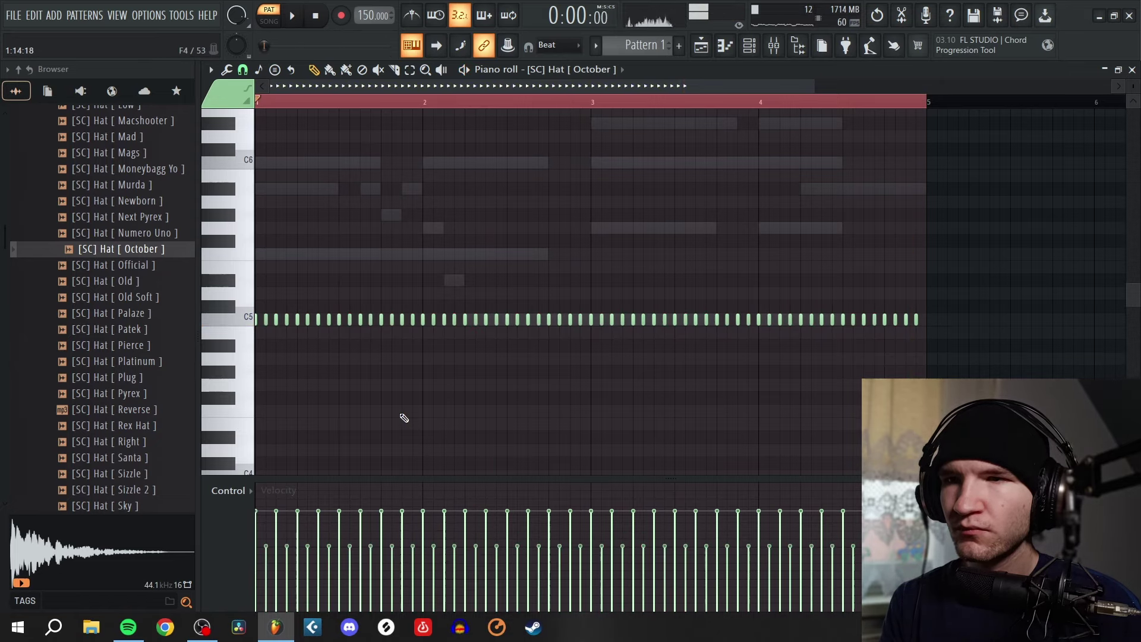
pyautogui.press('space')
pyautogui.press('space')
# Lower the faders of mixer inserts 10 to 15 together during playback, bringing insert 10 to 82% (-4.3 dB)
pyautogui.press('F6')
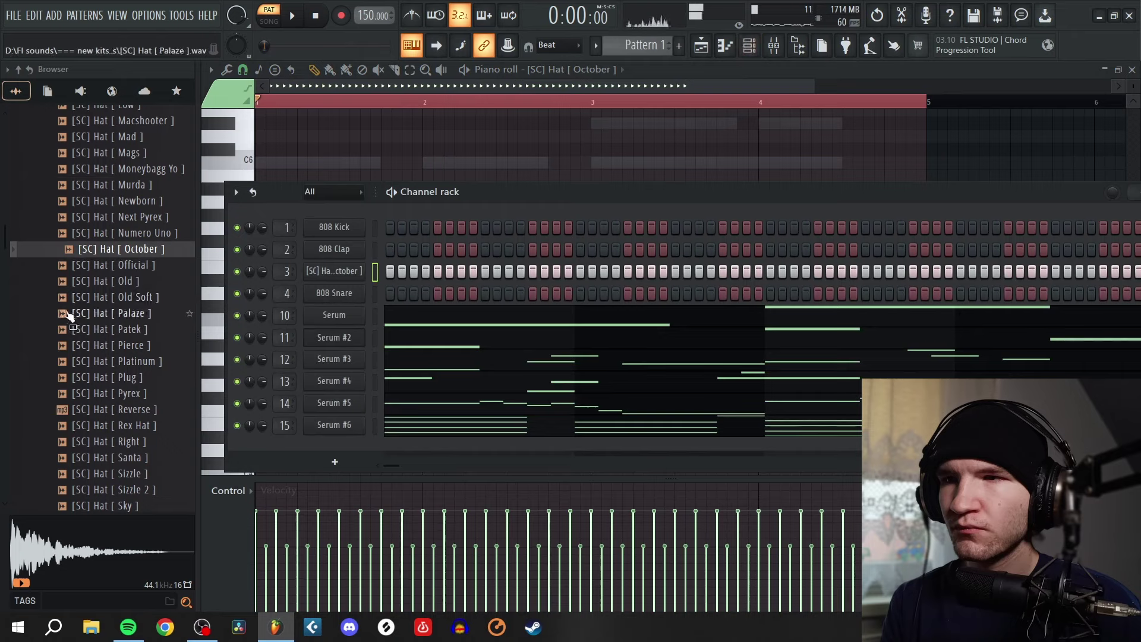
pyautogui.scroll(-6, 70, 317)
pyautogui.press('space')
pyautogui.press('F9')
pyautogui.moveTo(587, 221); pyautogui.dragTo(753, 187)
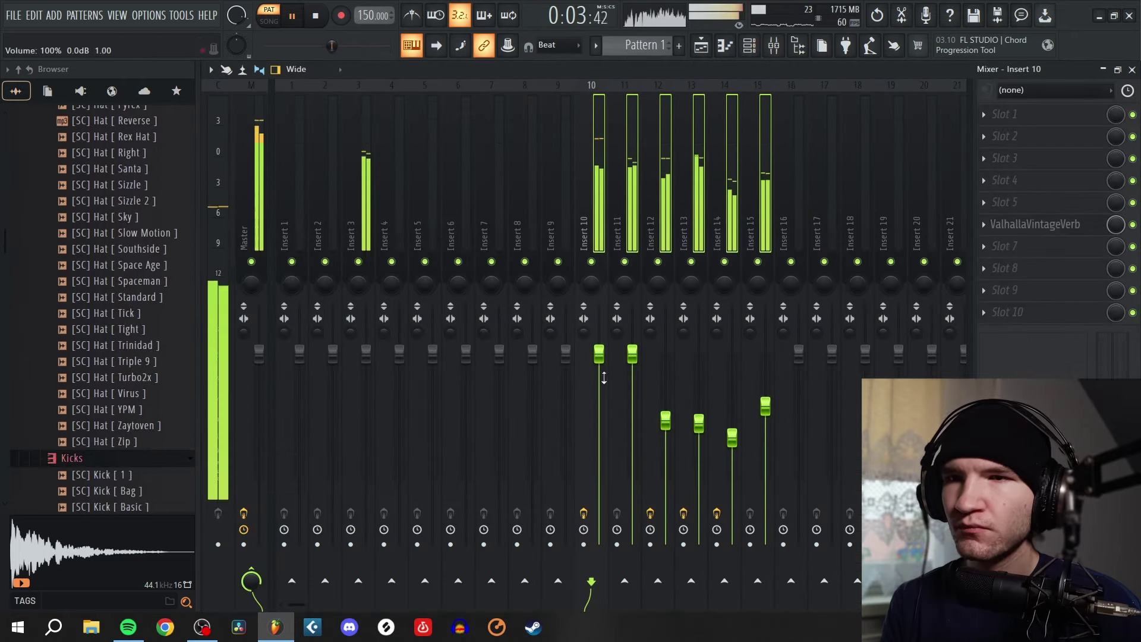
pyautogui.moveTo(600, 355); pyautogui.dragTo(600, 387)
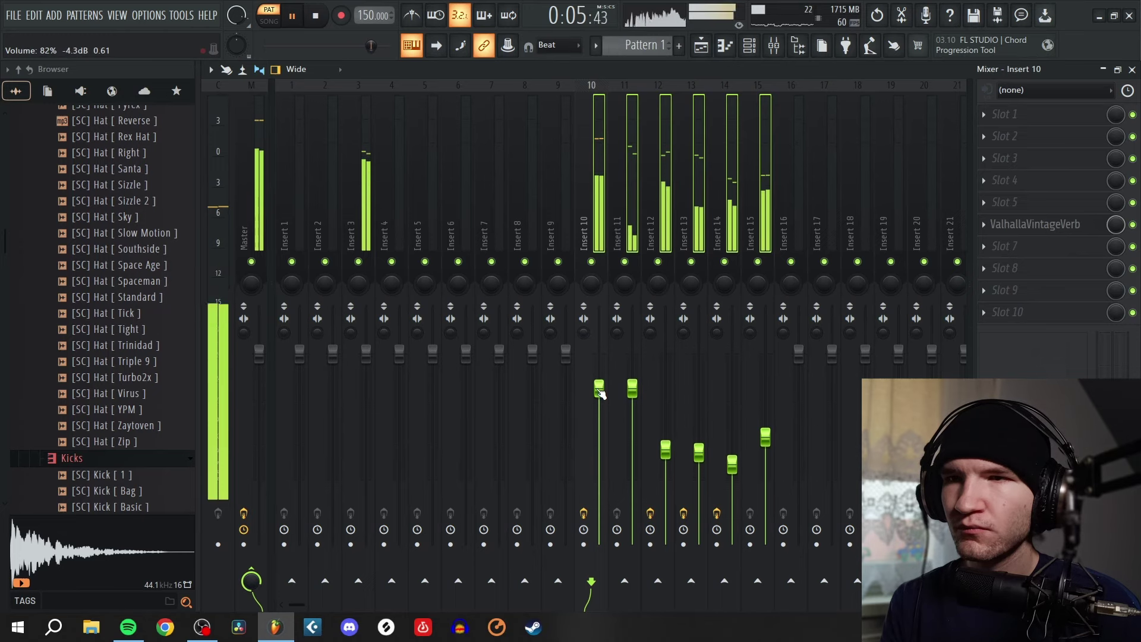
pyautogui.click(753, 47)
pyautogui.press('space')
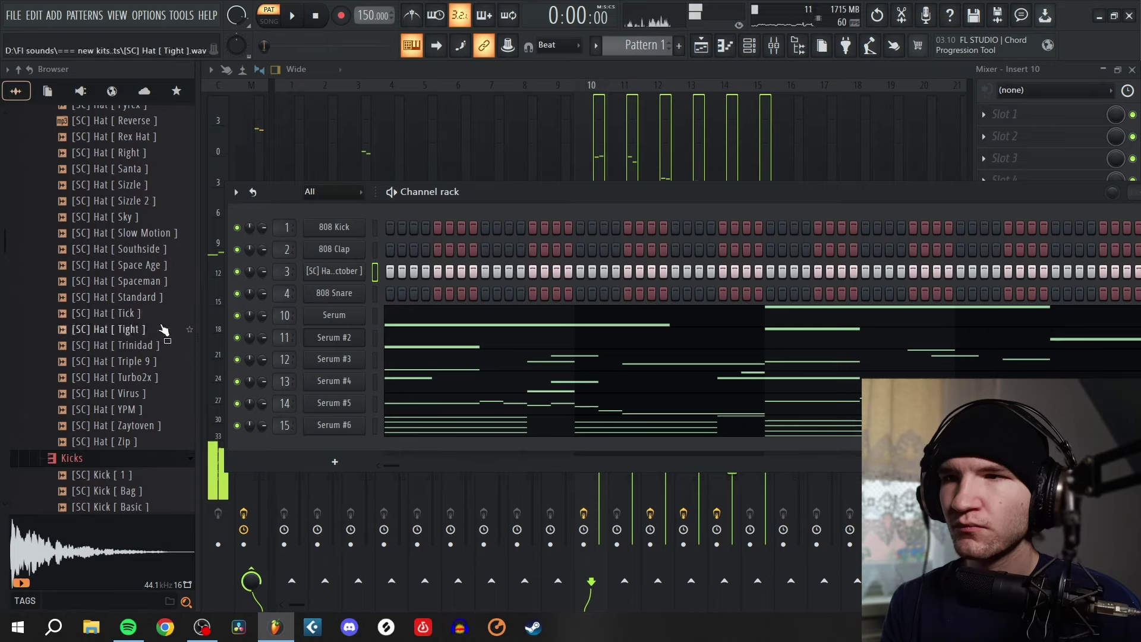
# Replace the 808 Clap sample with [SC] Snare [ Pyrex ], add a hit on step 9 and play the pattern
pyautogui.scroll(-20, 164, 330)
pyautogui.moveTo(119, 257); pyautogui.dragTo(344, 256)
pyautogui.press('space')
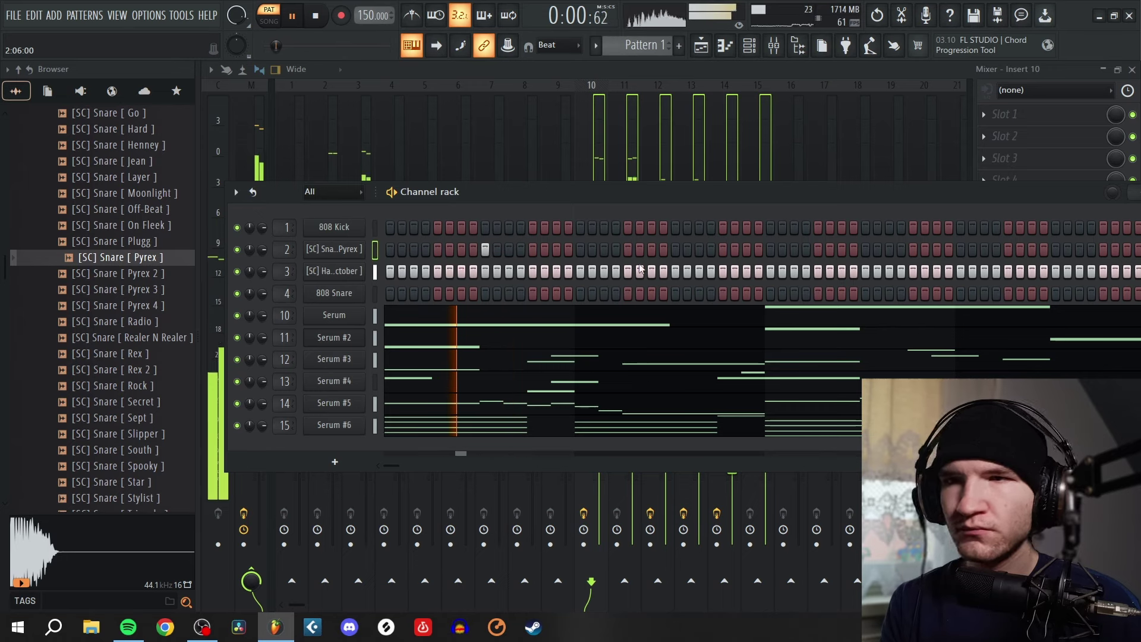
pyautogui.press('space')
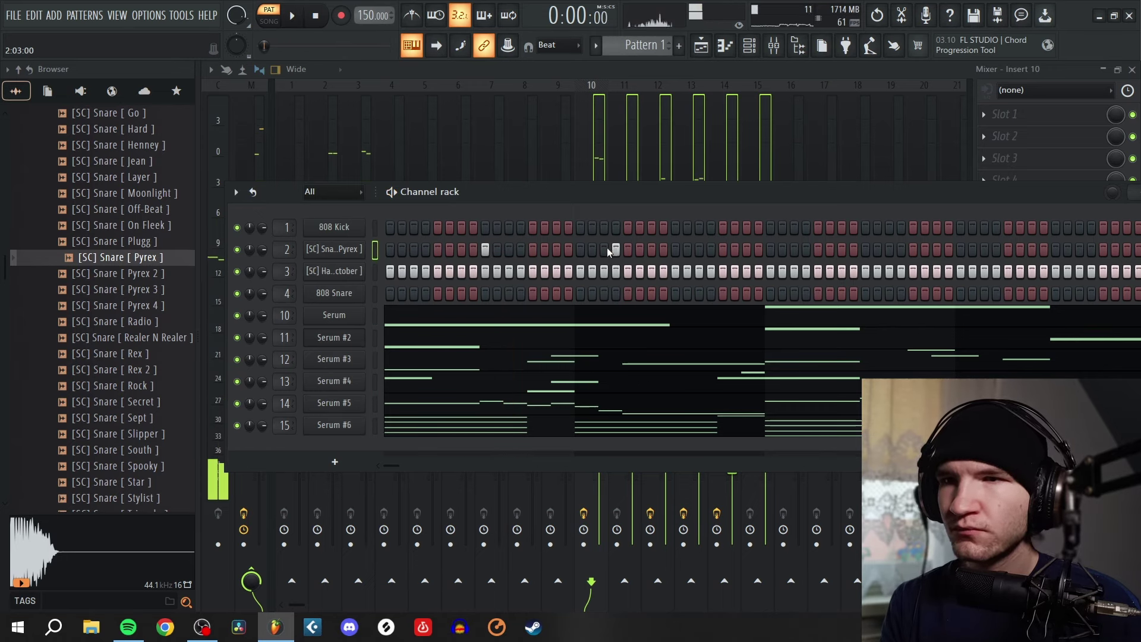
# Add Pyrex snare hits on steps 19, 22 and 23 while listening to the pattern
pyautogui.click(604, 249)
pyautogui.press('space')
pyautogui.click(640, 250)
pyautogui.click(652, 249)
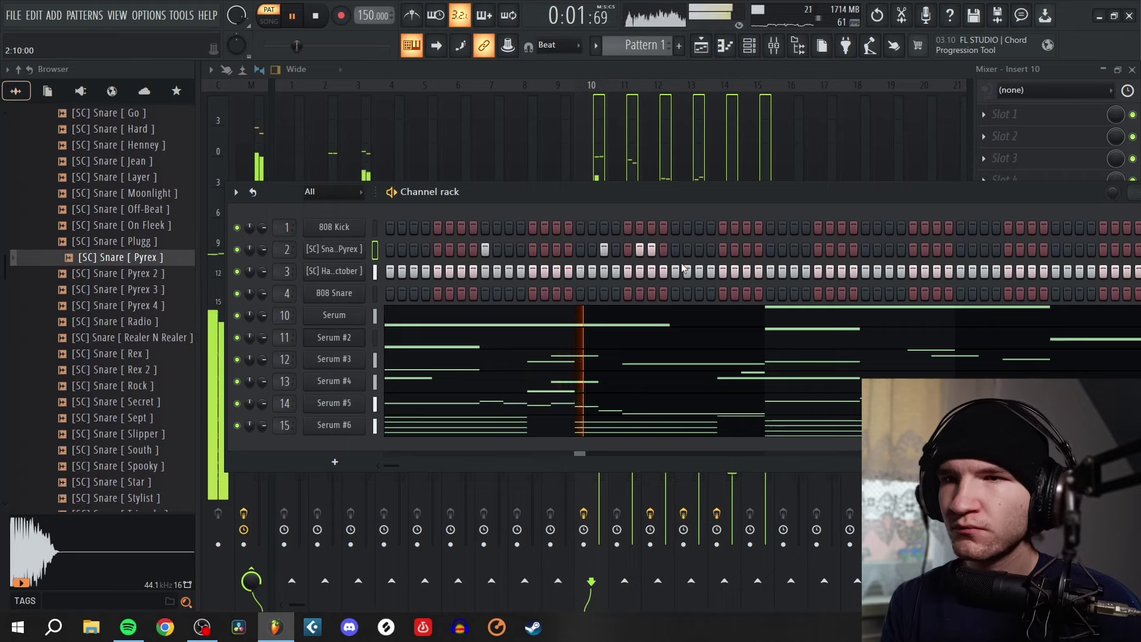
# Replace the 808 Snare sample with [SC] Snare [ Tweet ] and add a hit on its step 11 during playback
pyautogui.press('space')
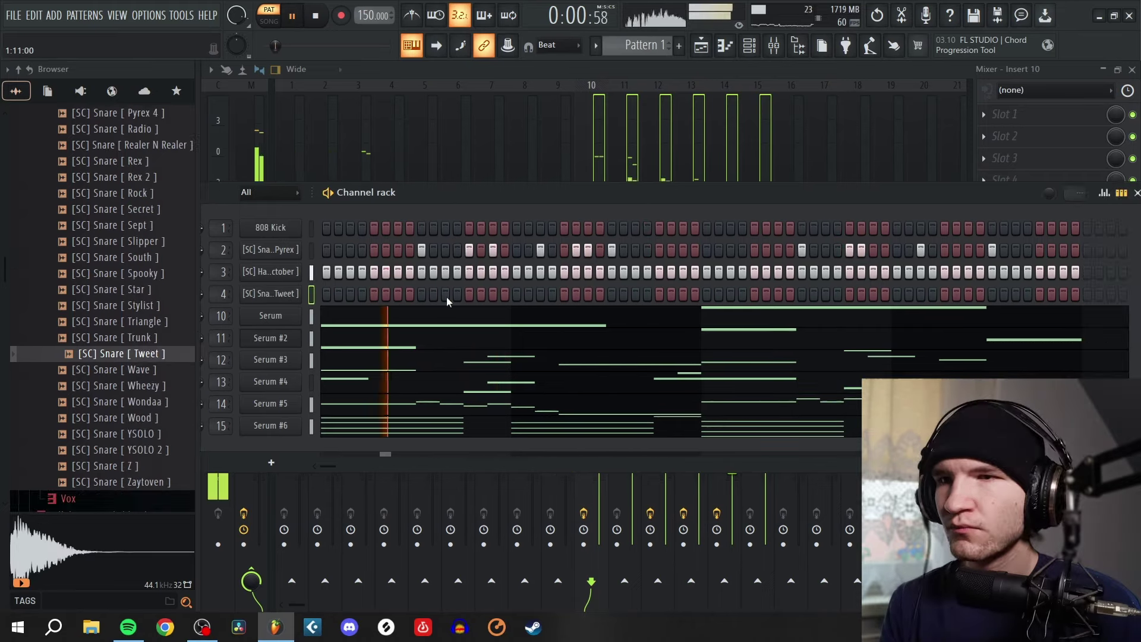
pyautogui.click(446, 295)
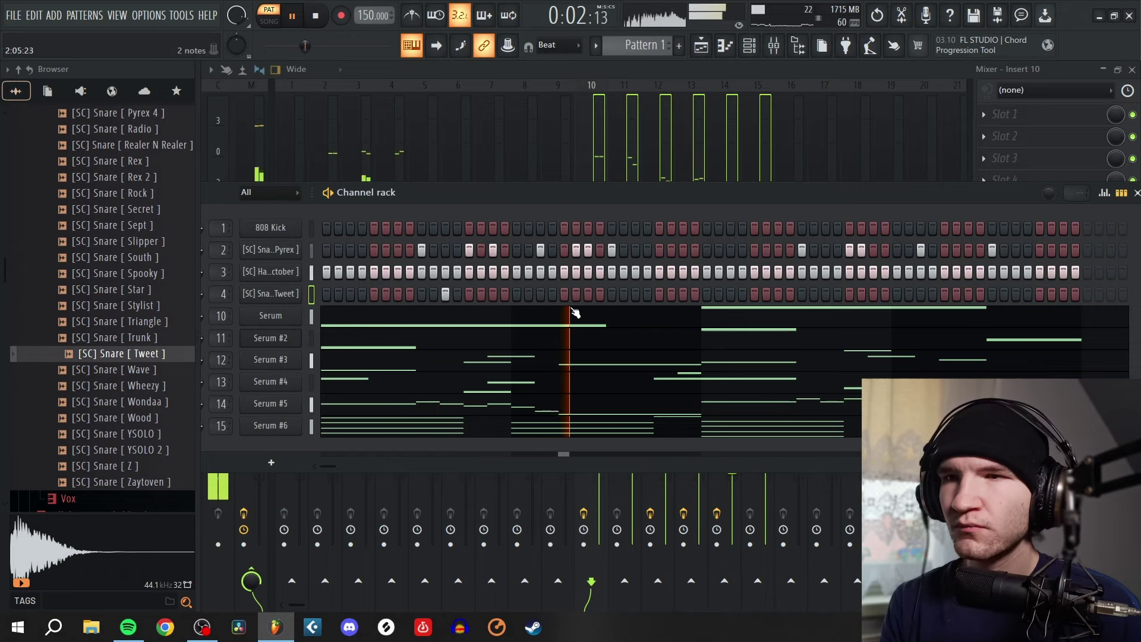
pyautogui.press('space')
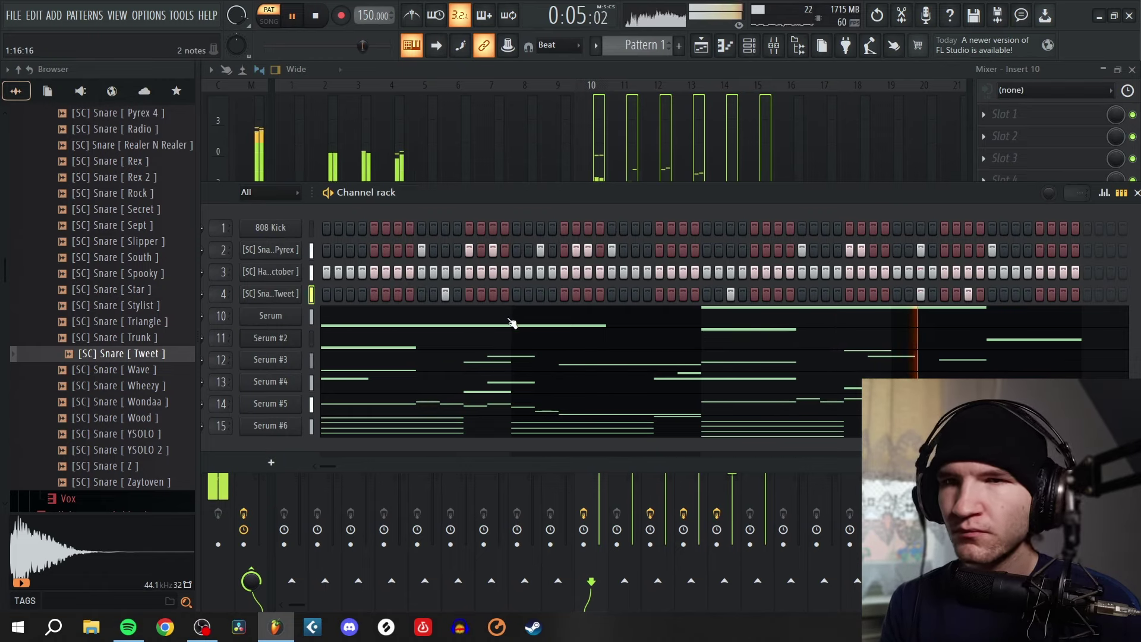
# Audition the [SC] Kick samples from Ho up to Fav and replace the 808 Kick sample with [SC] Kick [ Fav ]
pyautogui.scroll(20, 94, 292)
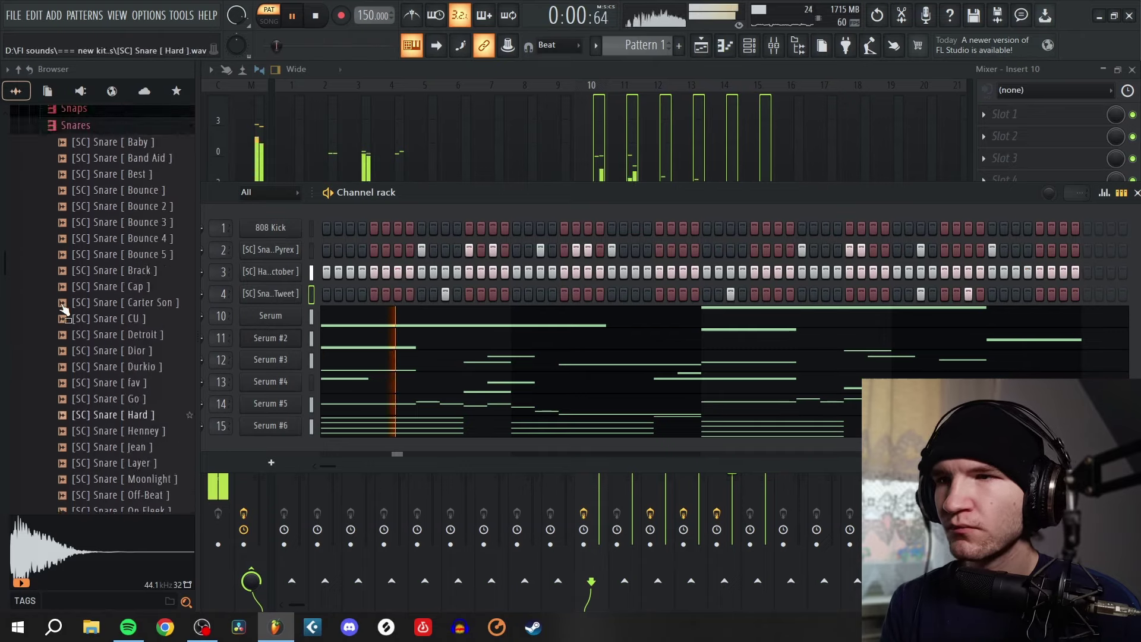
pyautogui.press('space')
pyautogui.click(91, 303)
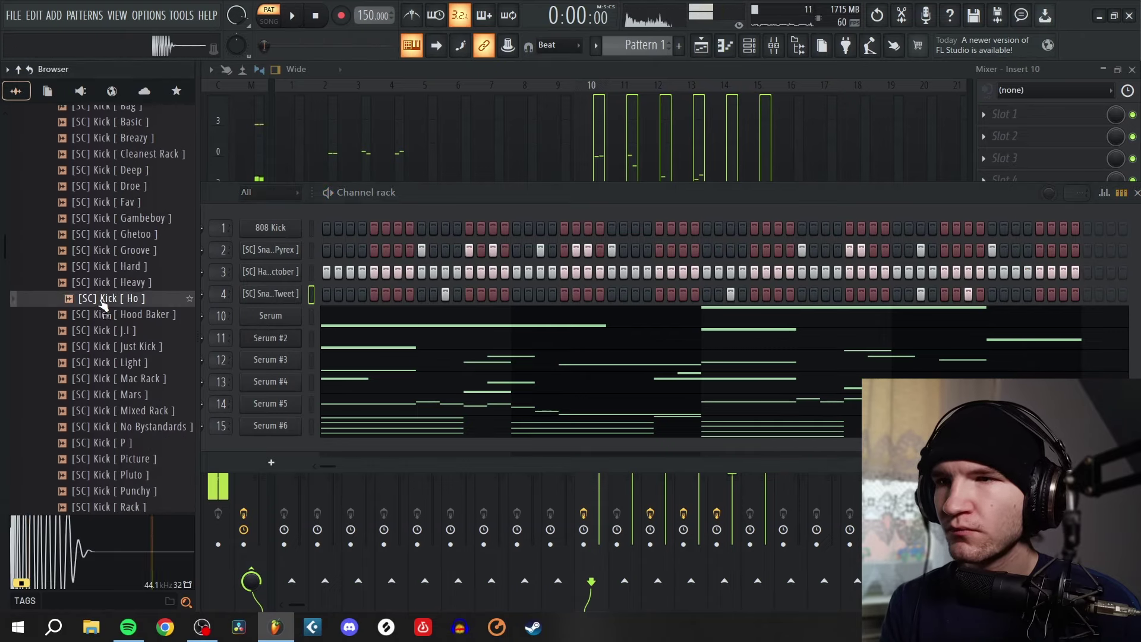
pyautogui.click(107, 287)
pyautogui.click(109, 269)
pyautogui.click(109, 249)
pyautogui.click(108, 219)
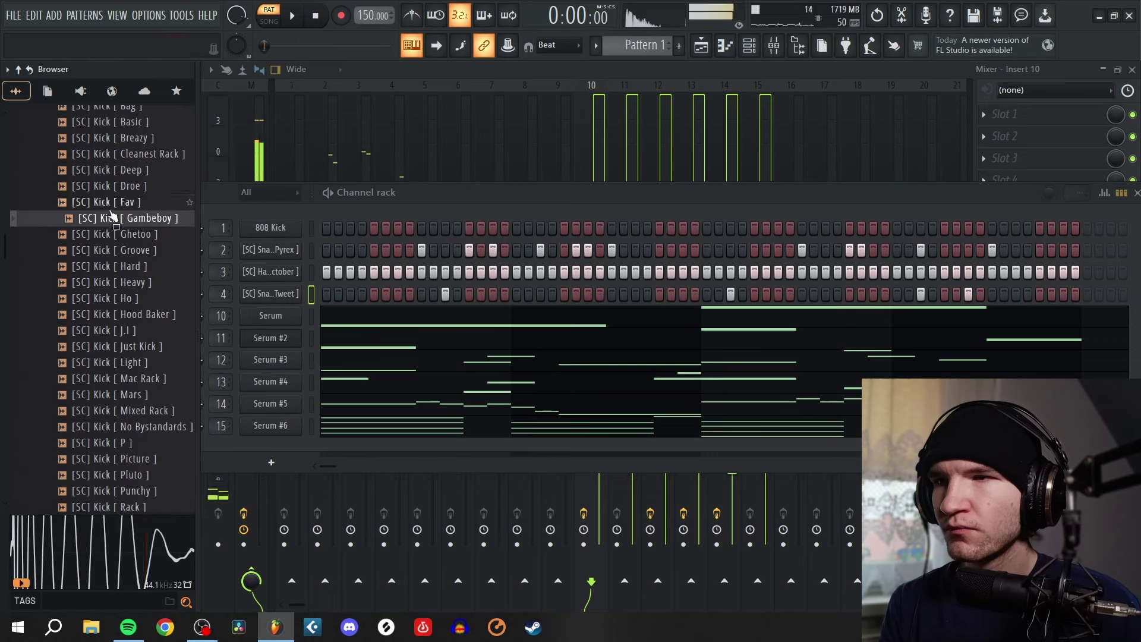
pyautogui.click(109, 205)
pyautogui.moveTo(110, 213); pyautogui.dragTo(271, 228)
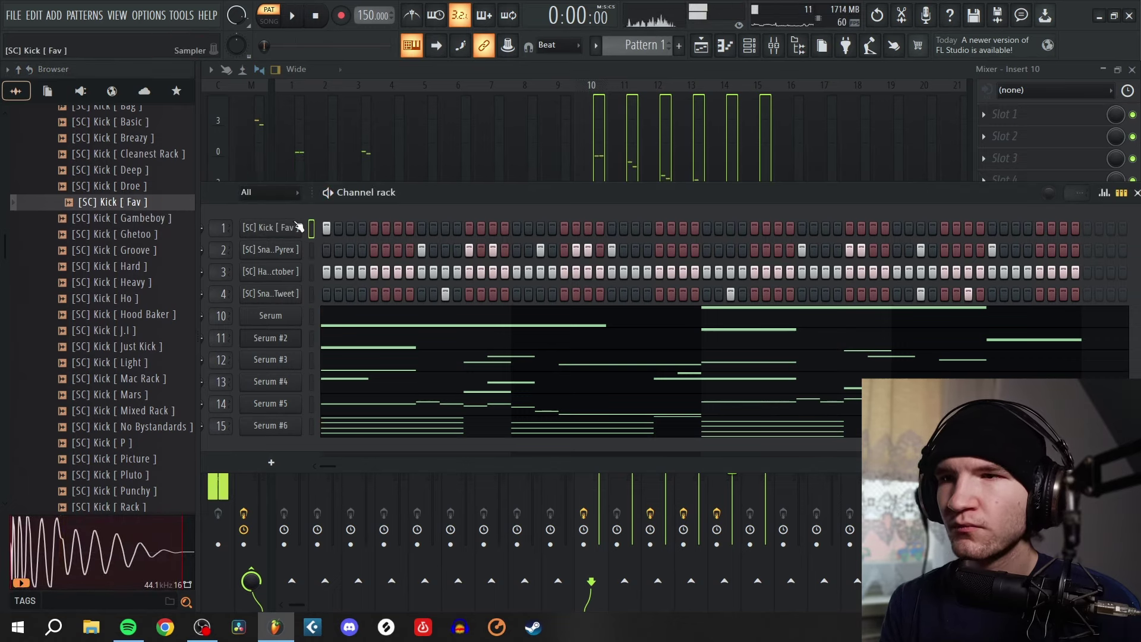
pyautogui.click(271, 228)
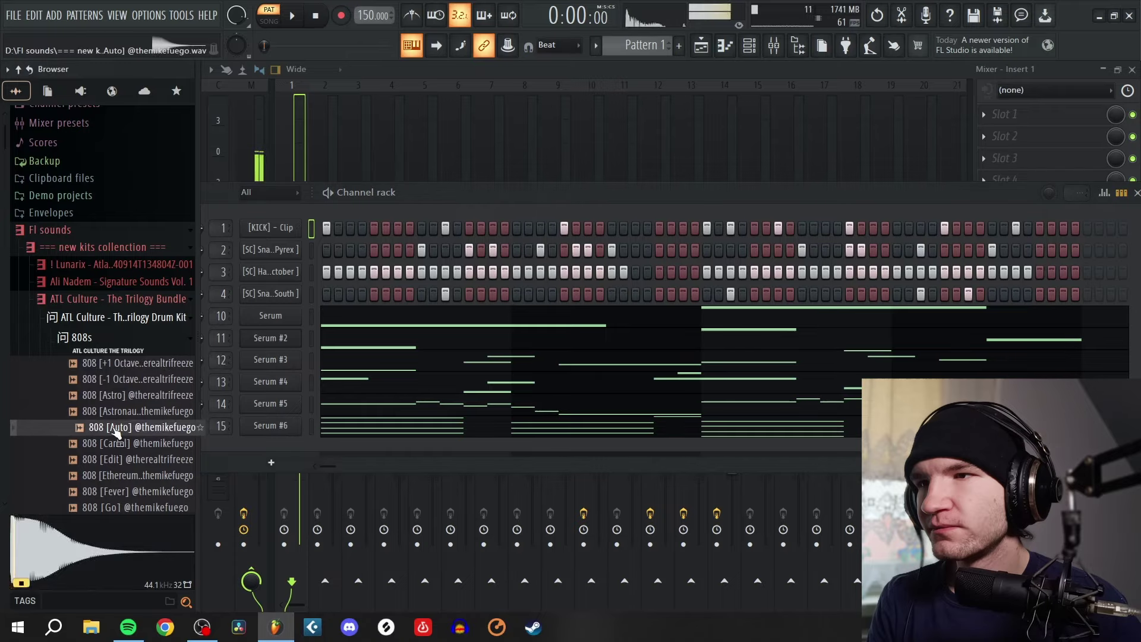
# Audition the ATL Culture 808 samples from Edit up to +1 Octave in the sound library
pyautogui.scroll(-5, 127, 284)
pyautogui.click(127, 252)
pyautogui.click(125, 268)
pyautogui.click(122, 236)
pyautogui.click(121, 224)
pyautogui.click(123, 204)
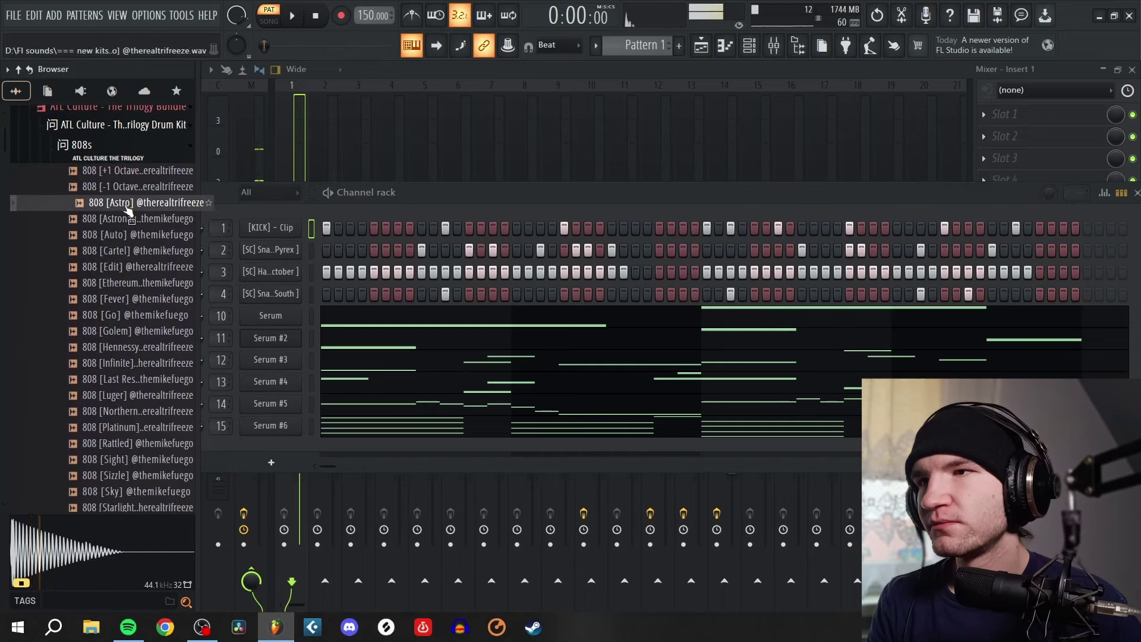
pyautogui.click(132, 189)
pyautogui.click(132, 174)
# Compare the 808 samples between Astronaut and Go, then add 808 [Ethereum] as a new channel and play the pattern
pyautogui.click(126, 219)
pyautogui.click(126, 250)
pyautogui.click(127, 283)
pyautogui.click(130, 299)
pyautogui.click(135, 316)
pyautogui.click(130, 286)
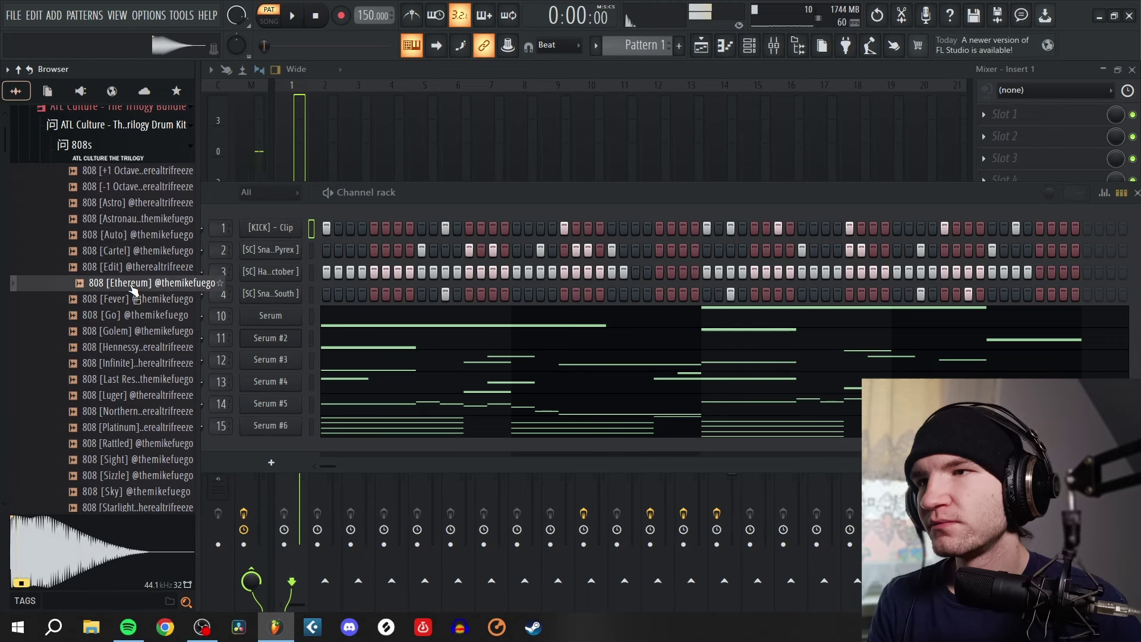
pyautogui.click(128, 269)
pyautogui.click(128, 285)
pyautogui.moveTo(130, 289); pyautogui.dragTo(231, 449)
pyautogui.press('space')
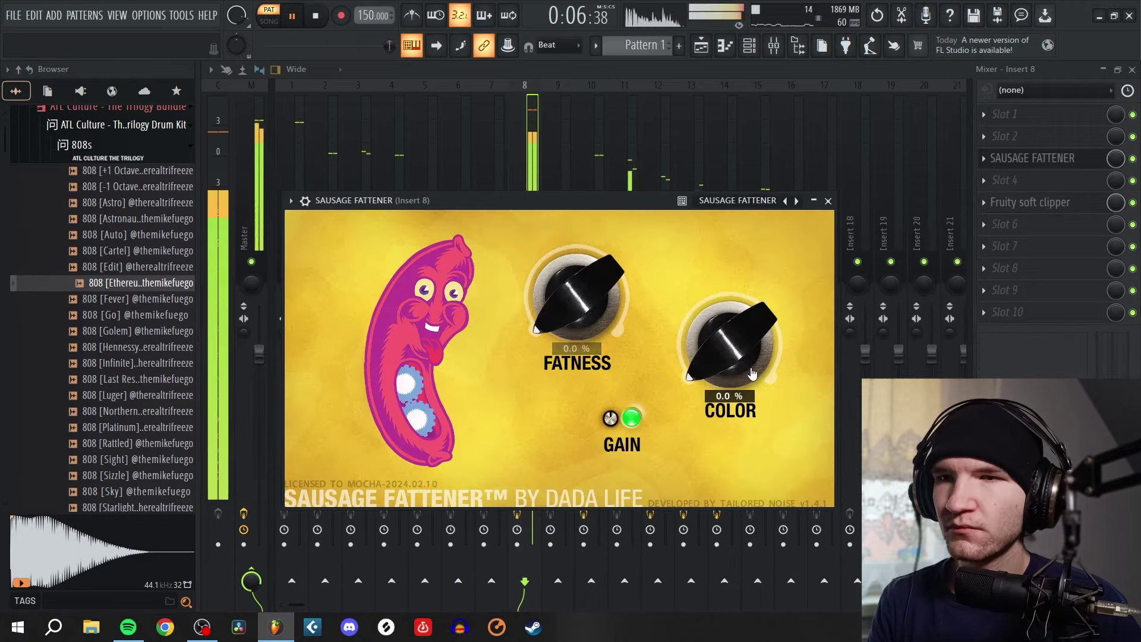
# Raise the Color and set the Fatness to 10% in the Sausage Fattener effect on mixer insert 8
pyautogui.moveTo(752, 373); pyautogui.dragTo(726, 238)
pyautogui.moveTo(560, 275)
pyautogui.moveTo(560, 275); pyautogui.dragTo(552, 250)
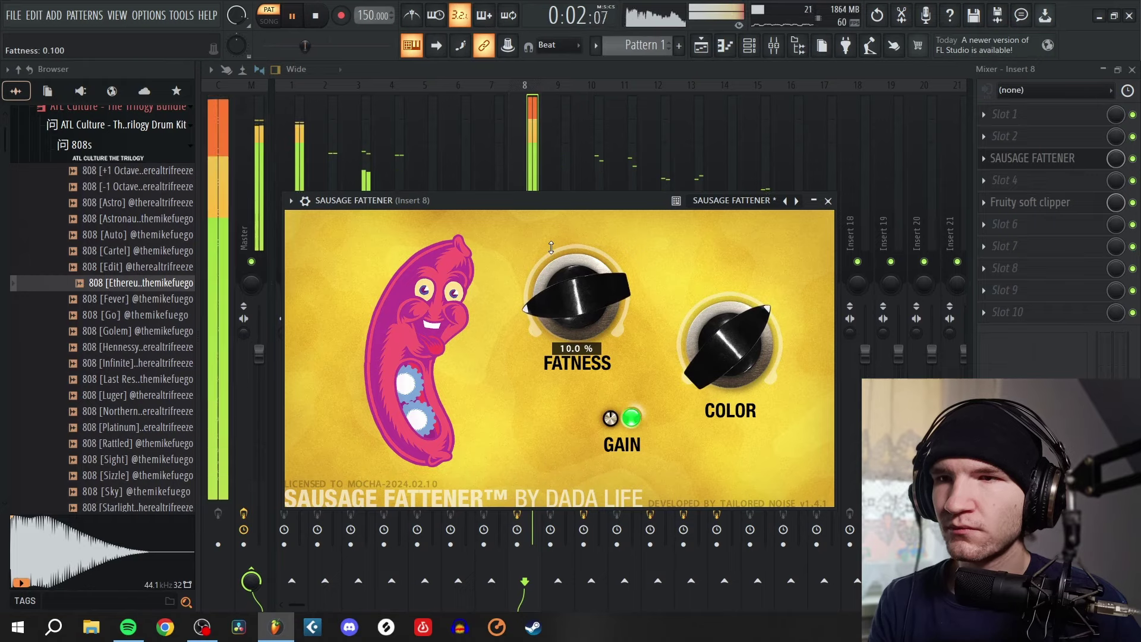
pyautogui.click(828, 202)
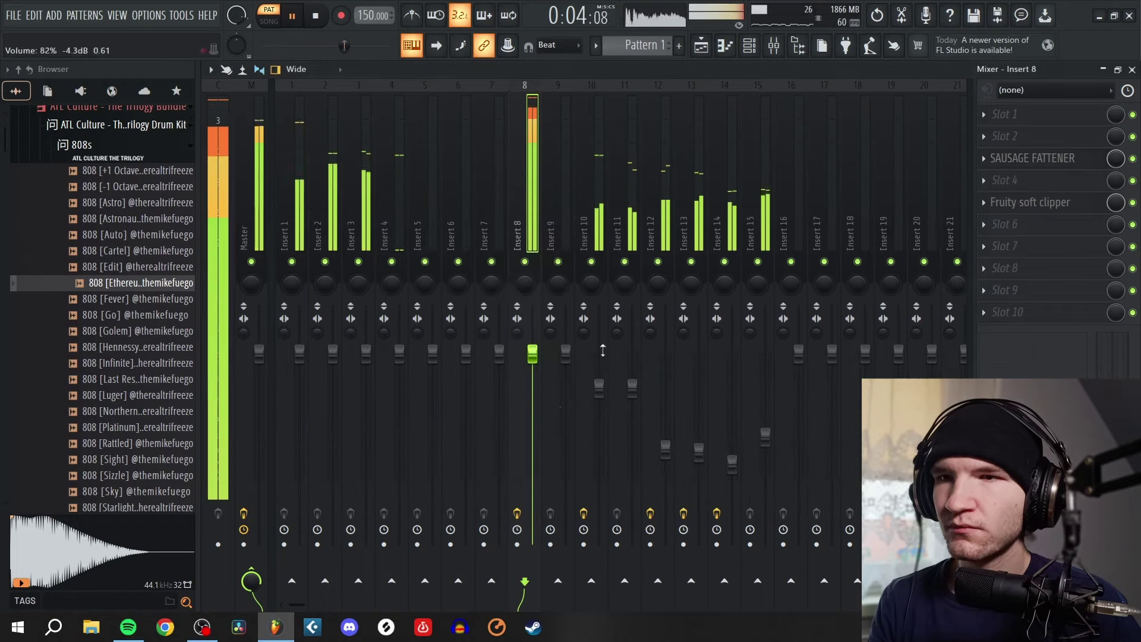
# Audition the [SC] 808 samples near the end of their folder and replace the 808 channel's sample with [SC] 808 [ Wide Zaytoven ]
pyautogui.scroll(-6, 538, 414)
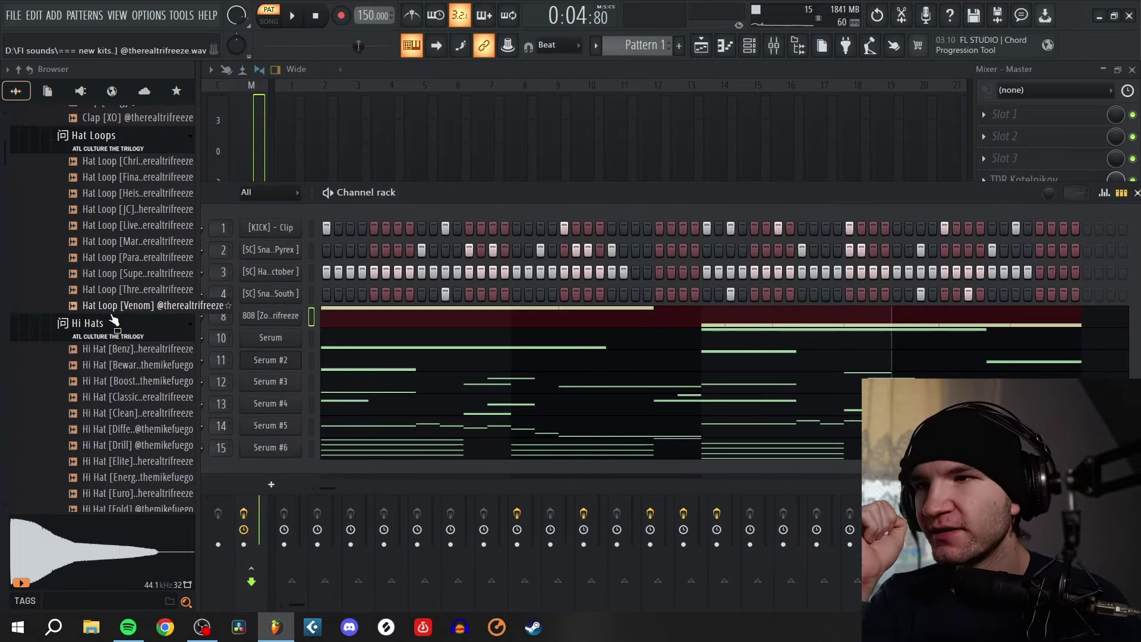
pyautogui.scroll(-15, 114, 321)
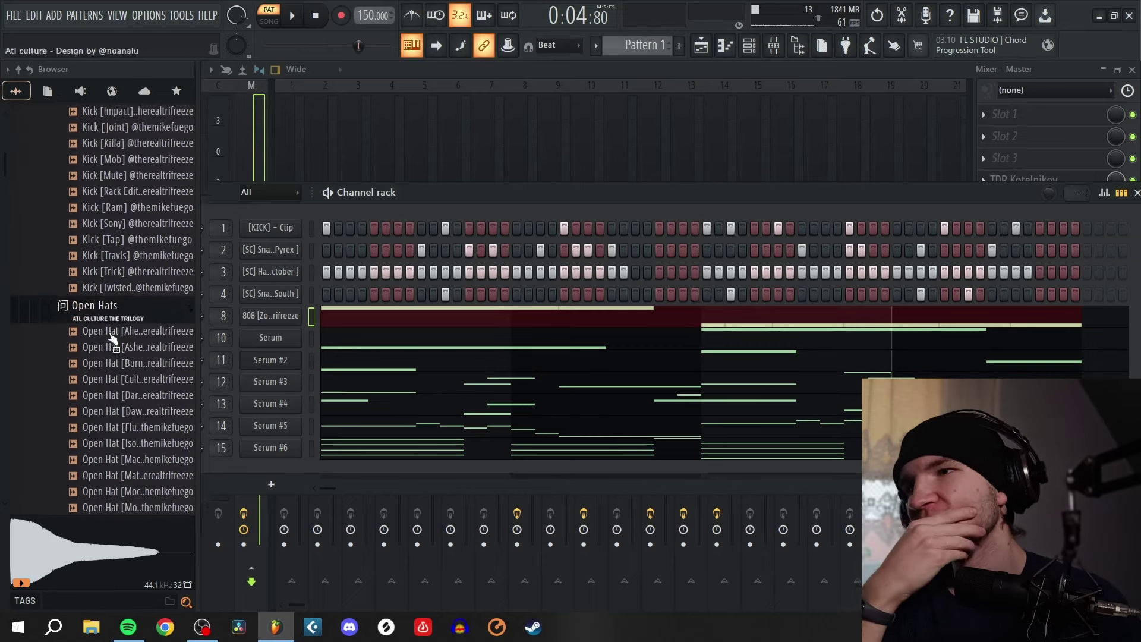
pyautogui.scroll(-20, 113, 338)
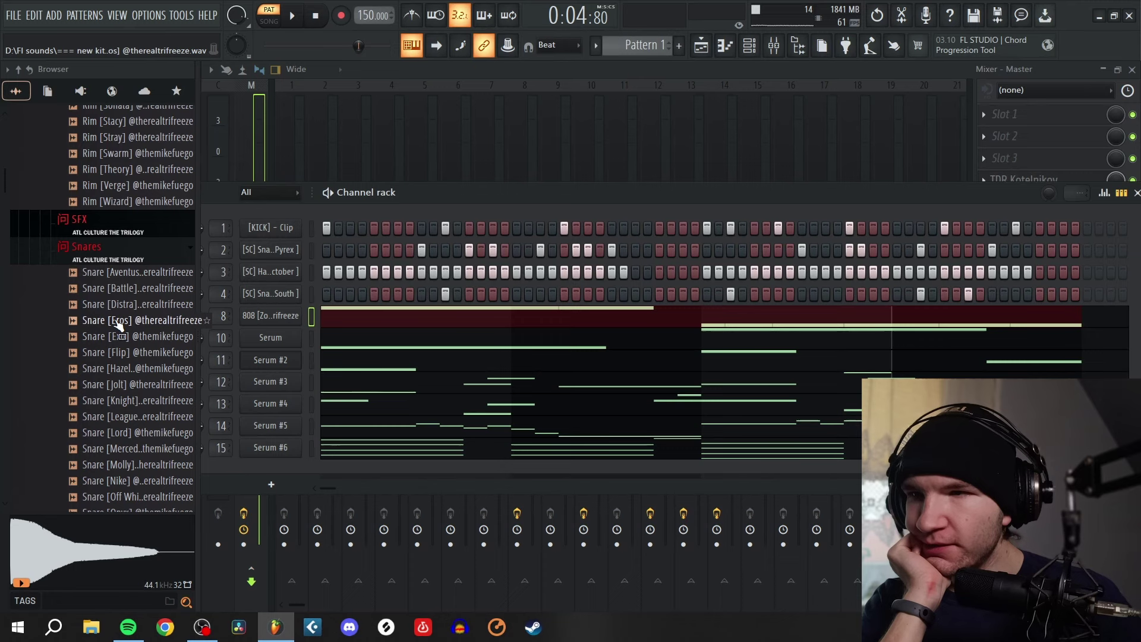
pyautogui.scroll(-20, 119, 338)
pyautogui.scroll(-8, 165, 370)
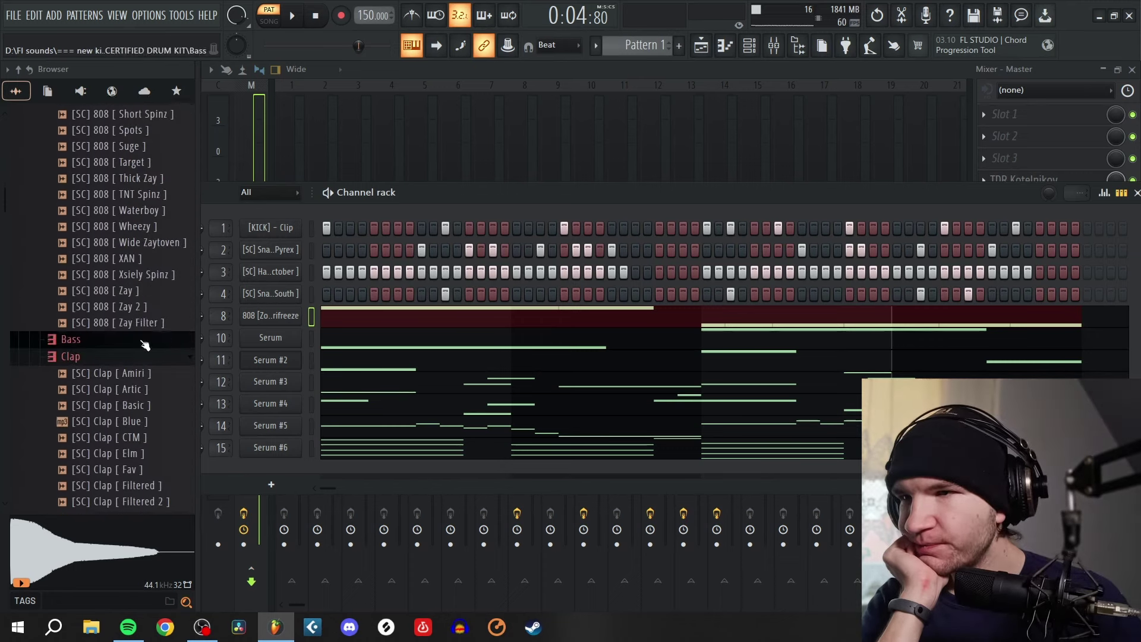
pyautogui.click(156, 320)
pyautogui.click(138, 290)
pyautogui.click(138, 277)
pyautogui.click(140, 306)
pyautogui.moveTo(148, 322); pyautogui.dragTo(298, 317)
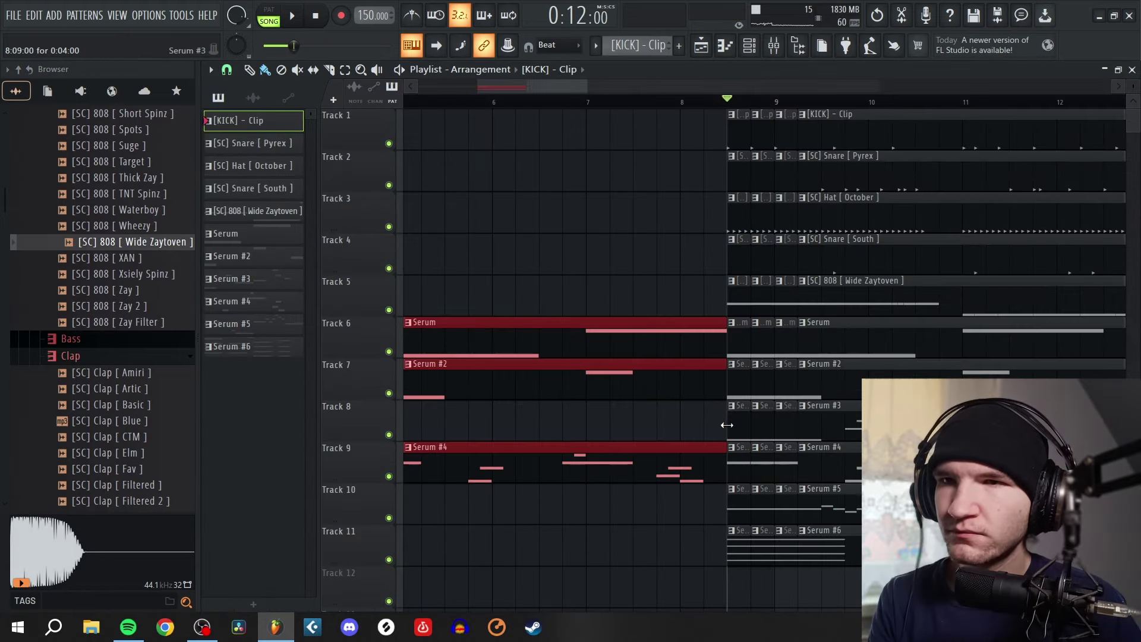
# Trim the Serum, Serum #2 and Serum #4 intro clips to bar 8 and fill the gap with quarter-bar slices of all tracks
pyautogui.moveTo(721, 341); pyautogui.dragTo(679, 336)
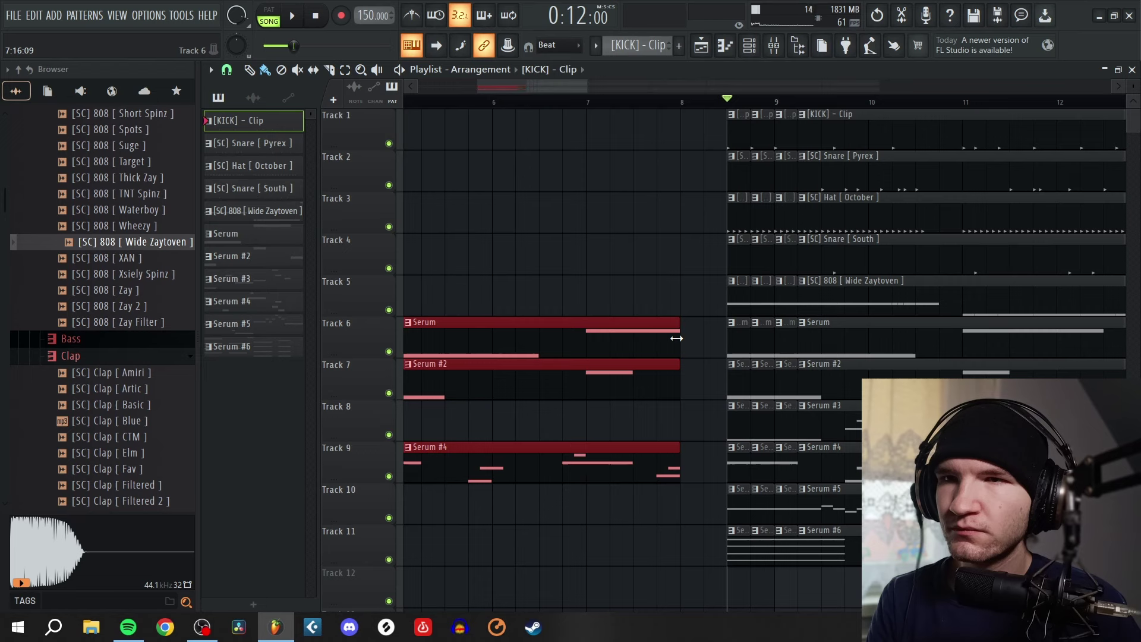
pyautogui.moveTo(704, 112); pyautogui.dragTo(750, 566)
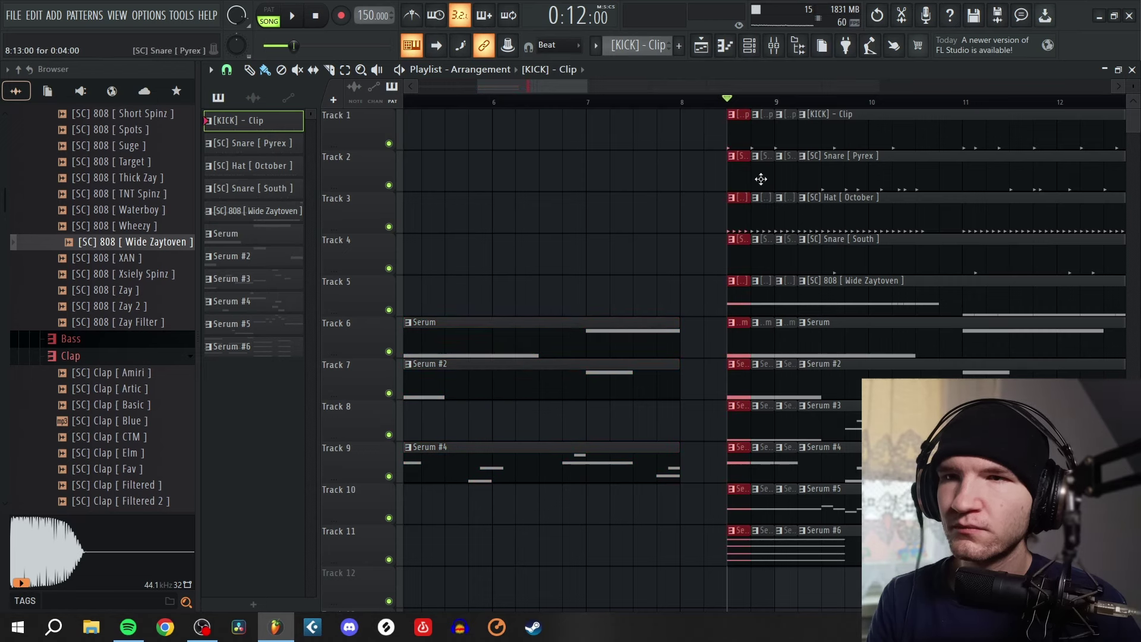
pyautogui.moveTo(741, 137); pyautogui.dragTo(706, 138)
pyautogui.hotkey('ctrl', 'b')
pyautogui.hotkey('ctrl', 'b')
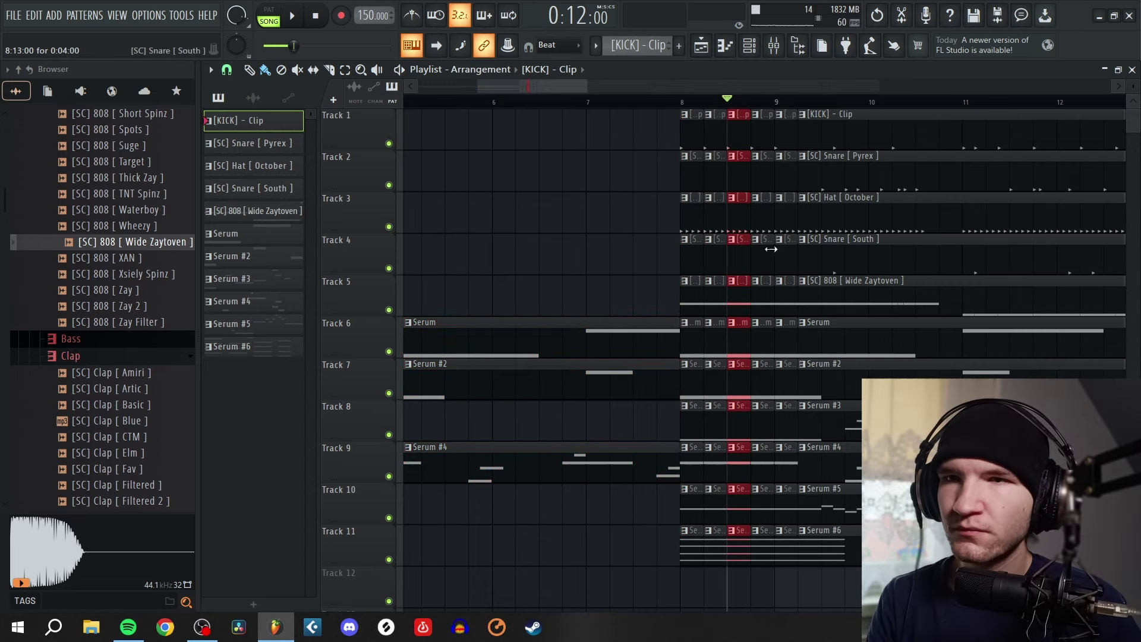
pyautogui.moveTo(788, 132)
pyautogui.mouseDown()
pyautogui.moveTo(786, 381)
pyautogui.moveTo(766, 516)
pyautogui.moveTo(783, 542)
pyautogui.moveTo(787, 481)
pyautogui.mouseUp()
pyautogui.hotkey('ctrl', 'z')
pyautogui.moveTo(790, 540); pyautogui.dragTo(802, 383)
pyautogui.hotkey('ctrl', 'z')
# Delete the quarter-bar slices at bar 9 on all tracks and move the following full-length clips to start at bar 9
pyautogui.moveTo(798, 605); pyautogui.dragTo(791, 119)
pyautogui.press('Delete')
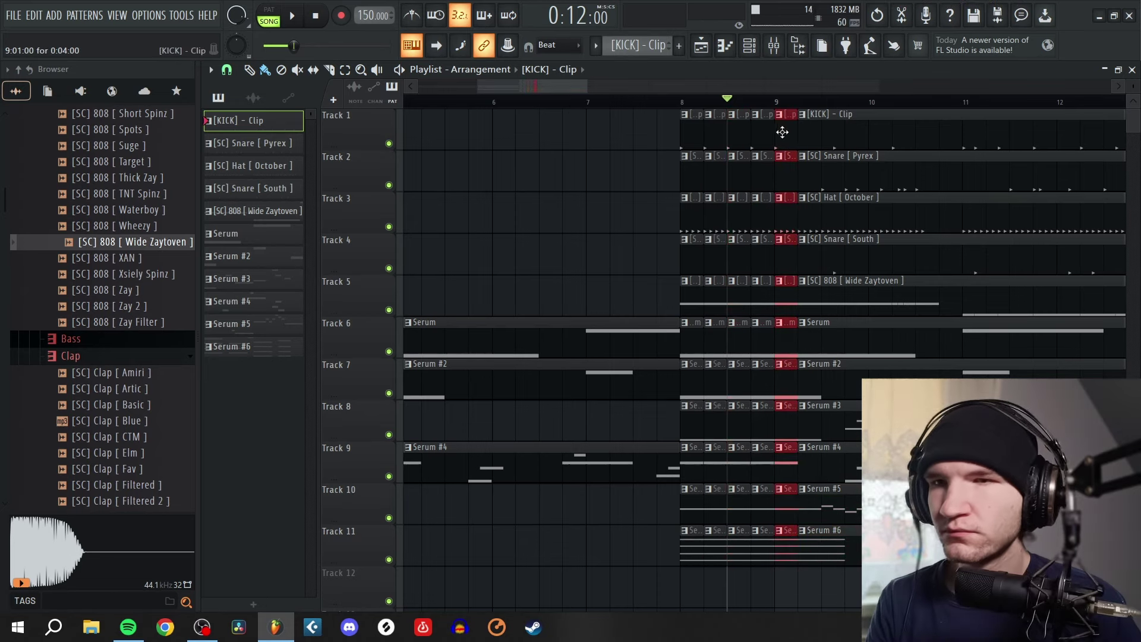
pyautogui.moveTo(834, 587); pyautogui.dragTo(775, 132)
# Play the arrangement from bar 7 to check the transition from the intro through the repeated slices into the full beat
pyautogui.press('space')
pyautogui.click(635, 101)
pyautogui.click(589, 101)
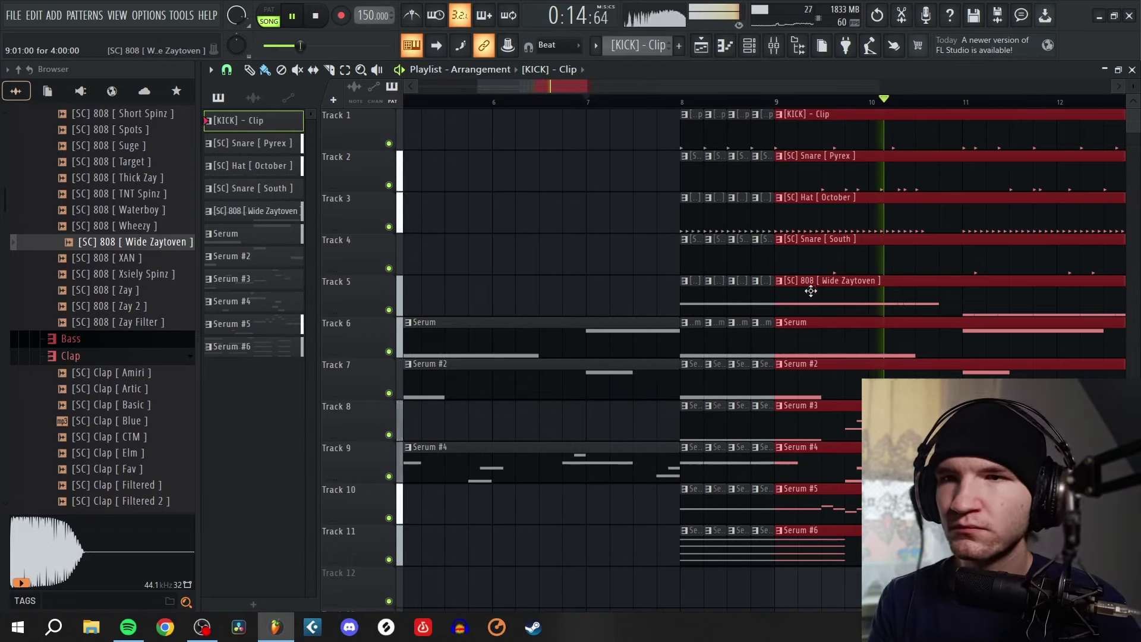
pyautogui.scroll(-4, 805, 298)
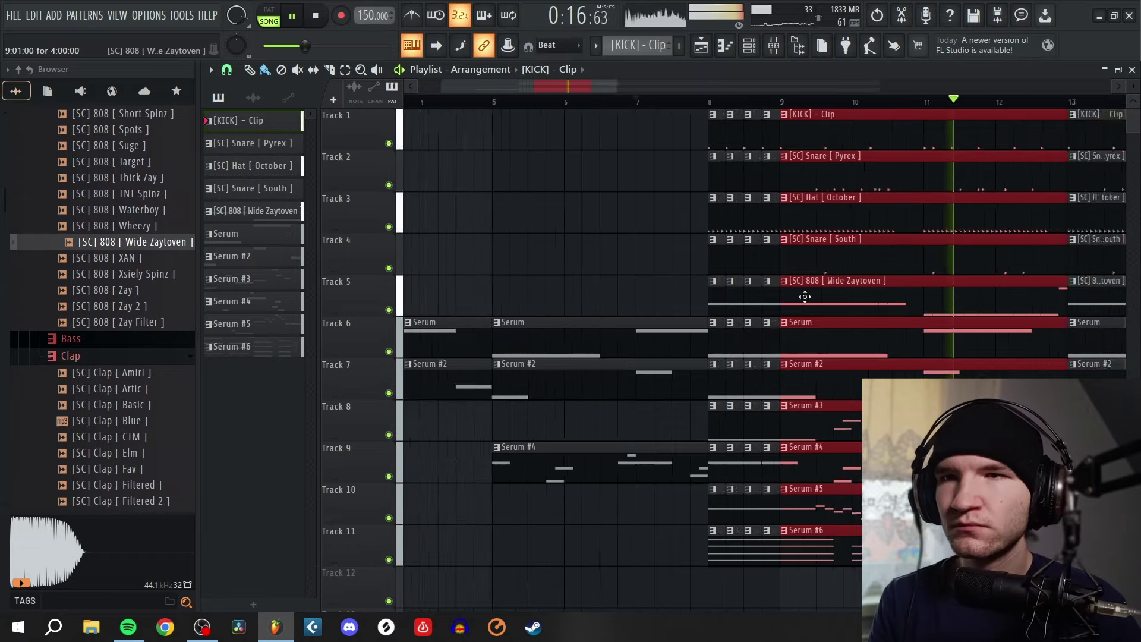